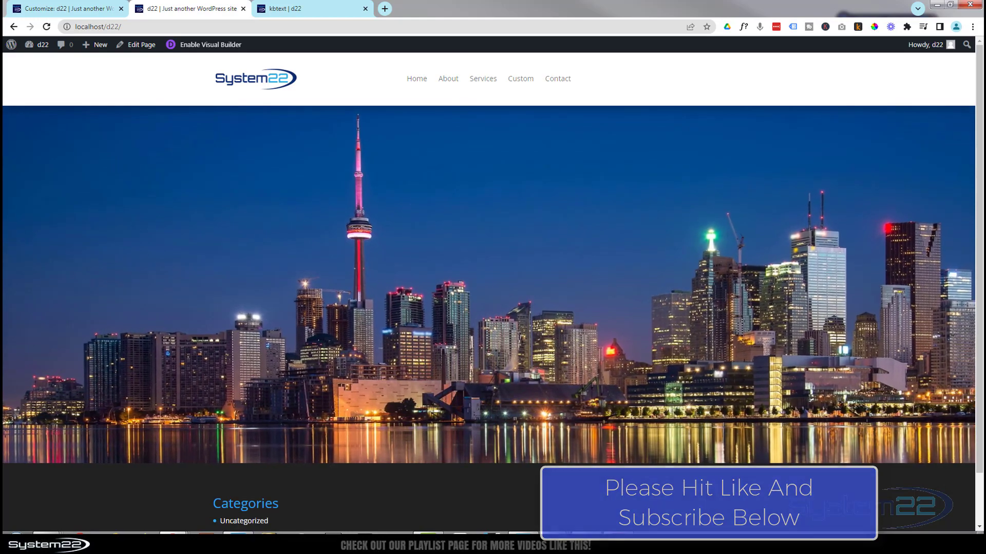
Step: Switch from the kbtext tab to the site's home page tab at localhost/d22
{"action": "left_click", "coordinate": [314, 9]}
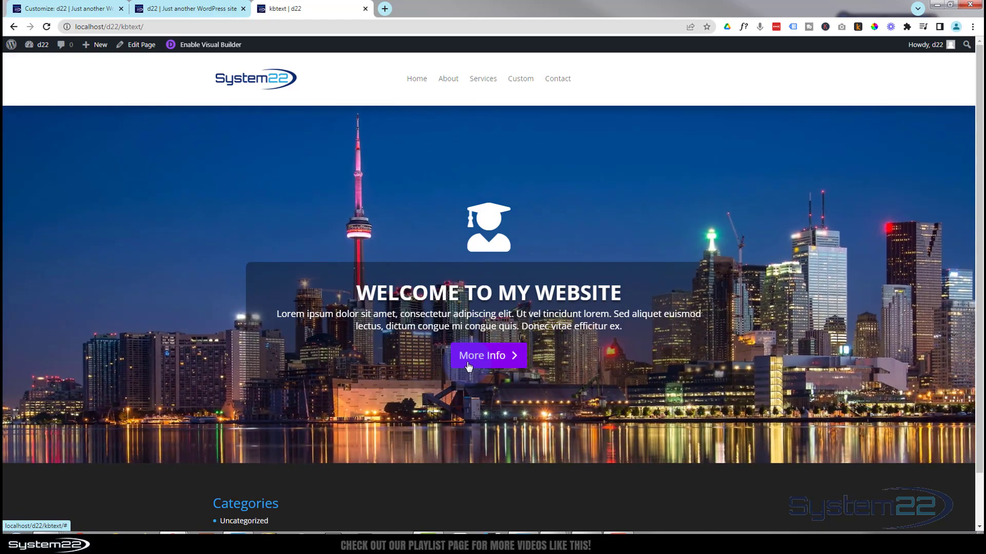
{"action": "left_click", "coordinate": [280, 5]}
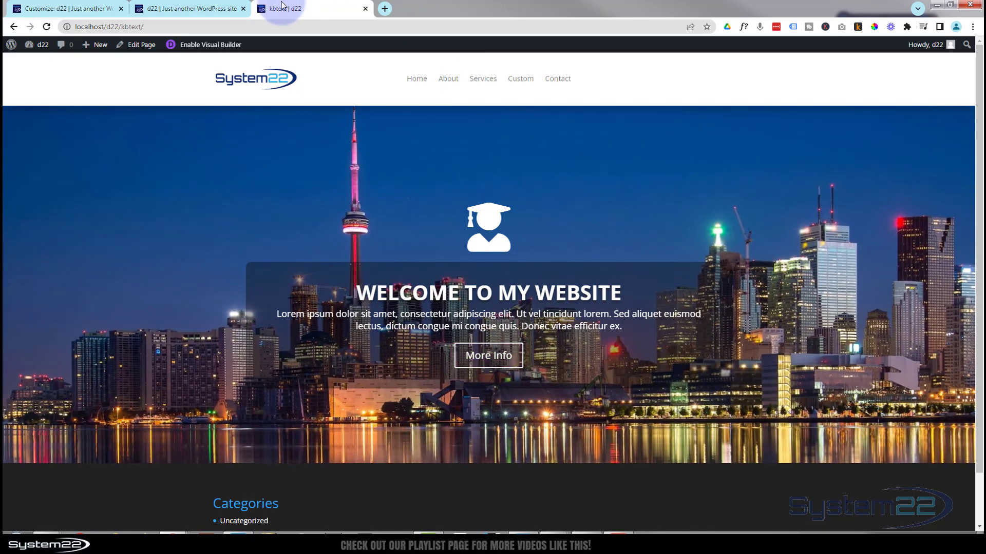
{"action": "left_click", "coordinate": [209, 11]}
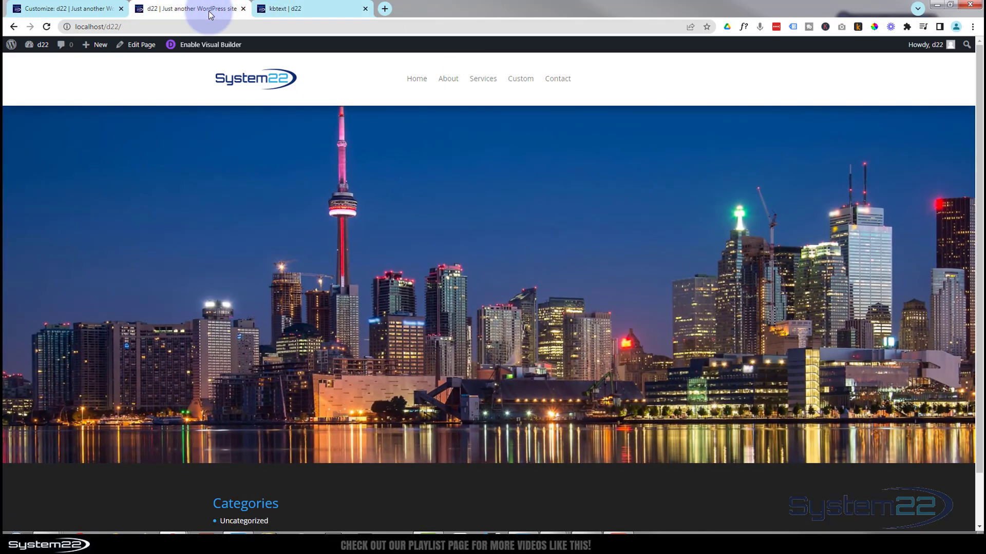
Step: Open the Additional CSS customizer, then return to the live kbtext page
{"action": "left_click", "coordinate": [70, 11]}
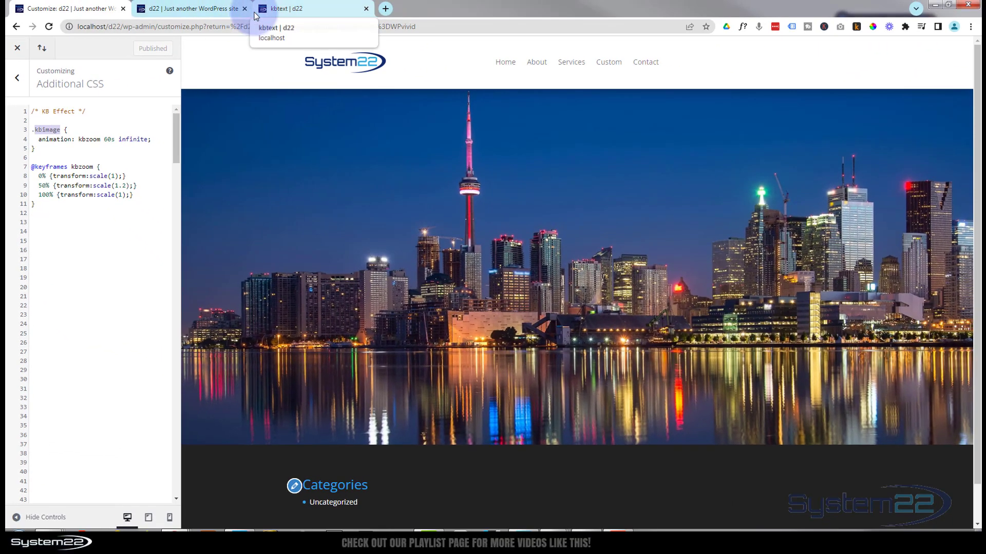
{"action": "left_click", "coordinate": [260, 14]}
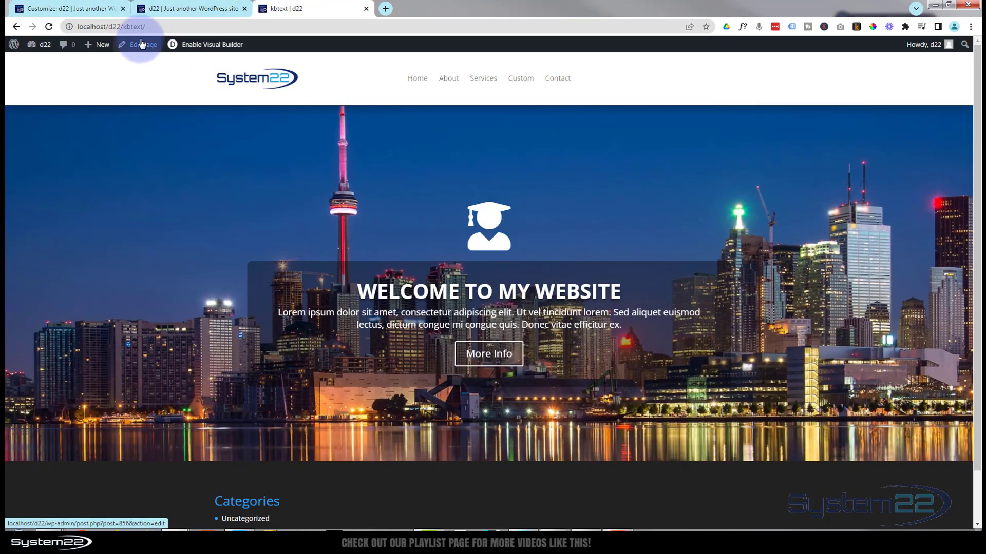
Step: Create a new page titled kbcta in a new tab and switch it to Divi Builder
{"action": "mouse_move", "coordinate": [95, 45]}
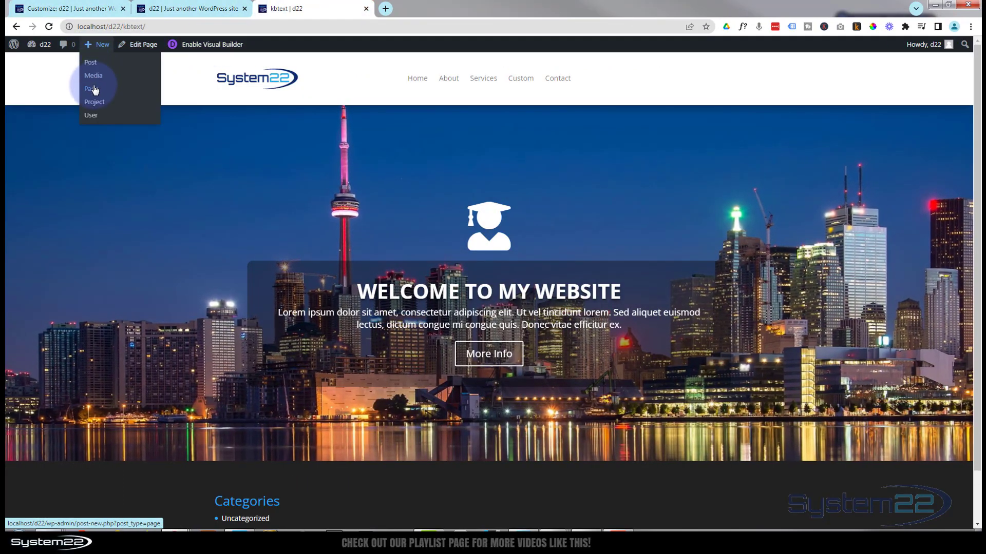
{"action": "middle_click", "coordinate": [95, 90]}
{"action": "left_click", "coordinate": [419, 10]}
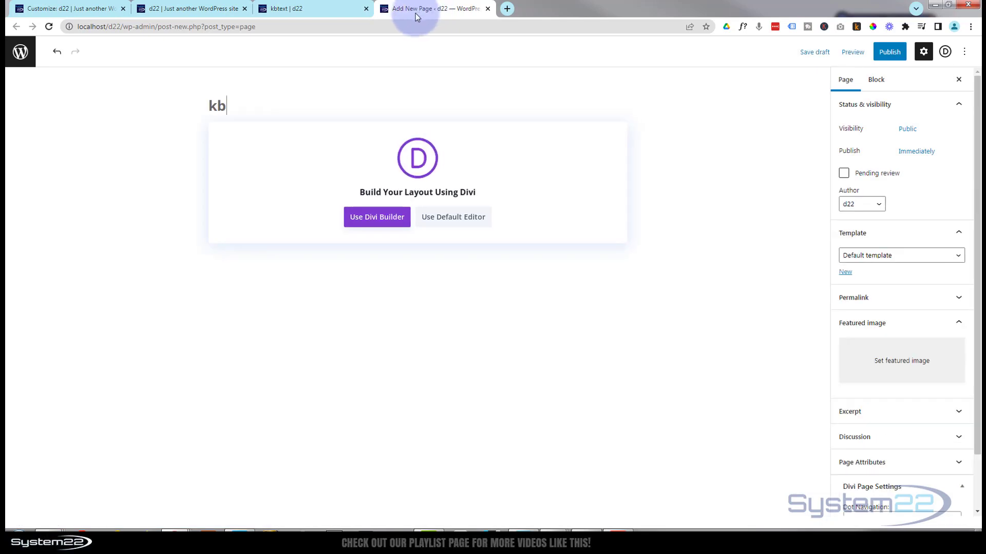
{"action": "left_click", "coordinate": [375, 221]}
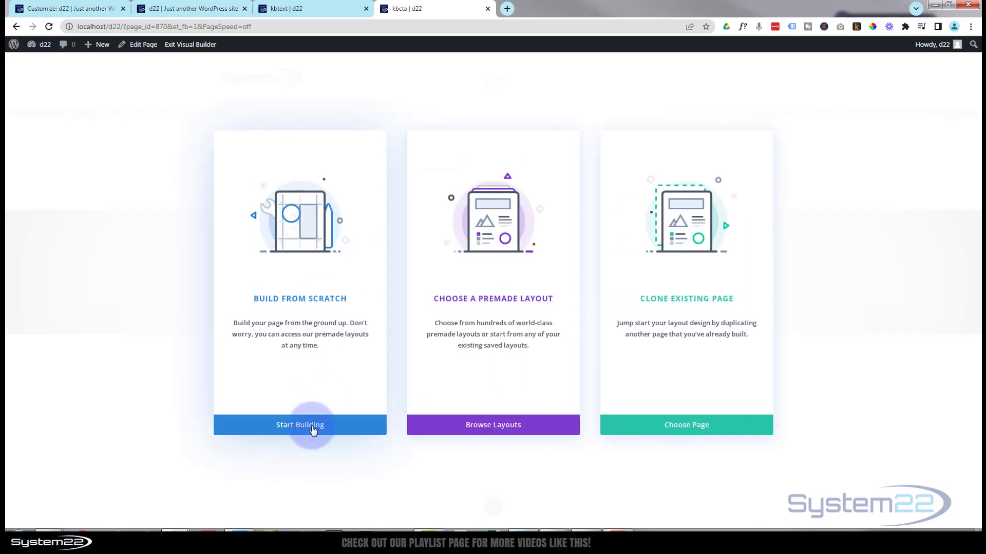
Step: Build from scratch with a one-column row and browse the Insert Module list
{"action": "left_click", "coordinate": [313, 429]}
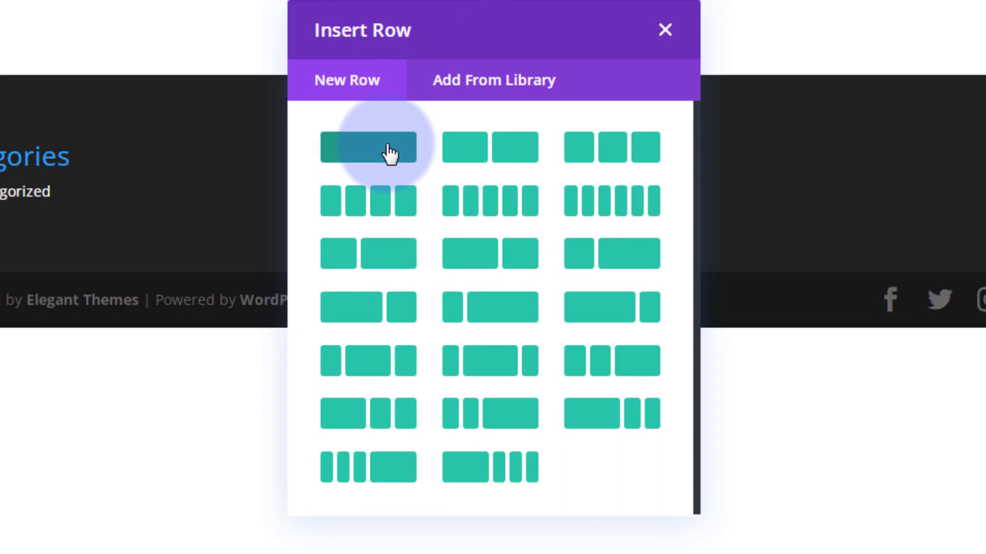
{"action": "left_click", "coordinate": [389, 151]}
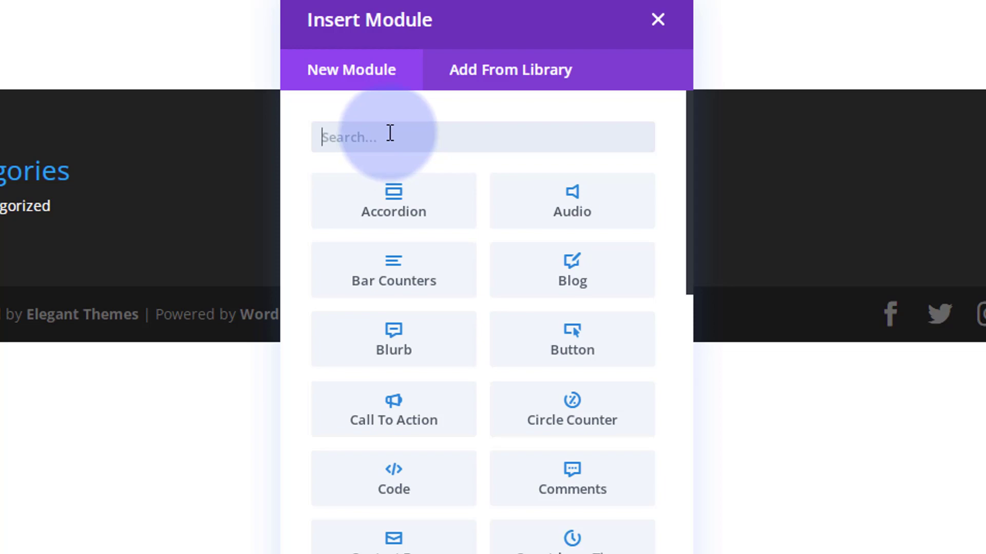
{"action": "scroll", "coordinate": [414, 259], "scroll_direction": "down", "scroll_amount": 4}
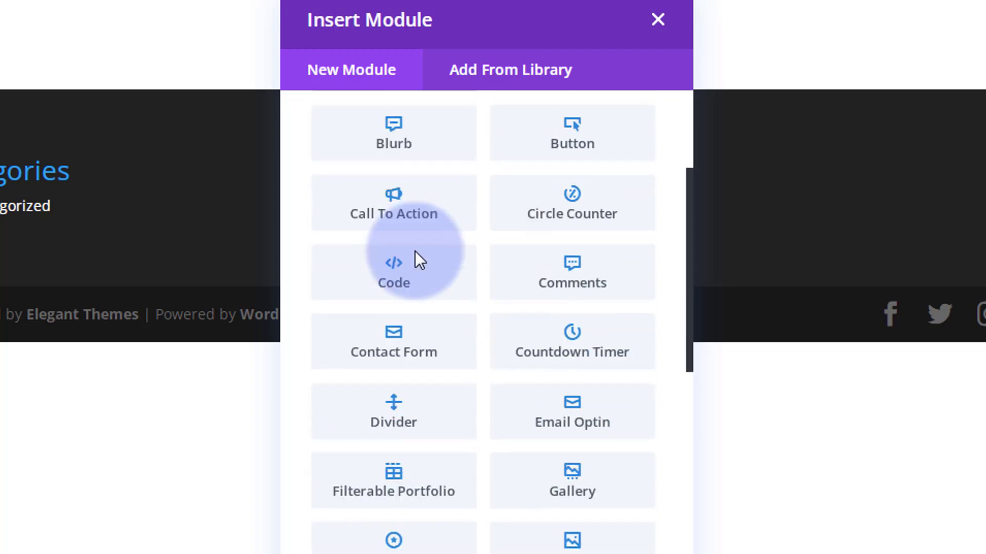
{"action": "scroll", "coordinate": [419, 259], "scroll_direction": "down", "scroll_amount": 12}
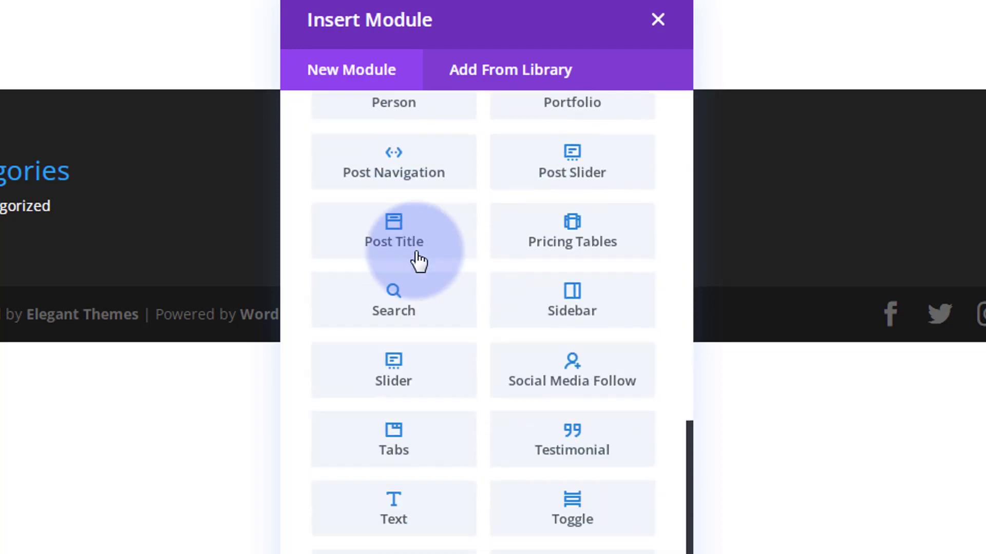
{"action": "scroll", "coordinate": [438, 403], "scroll_direction": "up", "scroll_amount": 3}
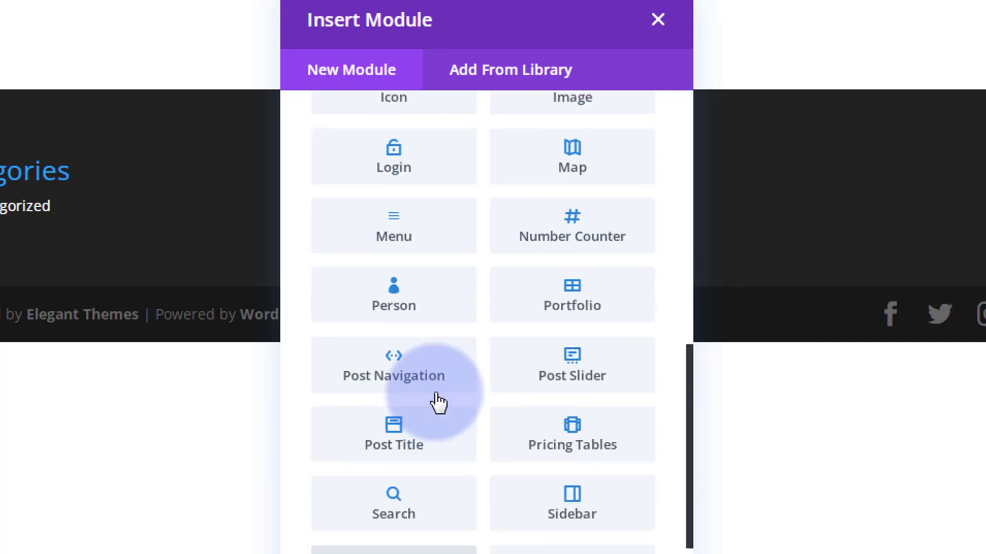
{"action": "scroll", "coordinate": [438, 401], "scroll_direction": "down", "scroll_amount": 2}
{"action": "scroll", "coordinate": [438, 402], "scroll_direction": "up", "scroll_amount": 6}
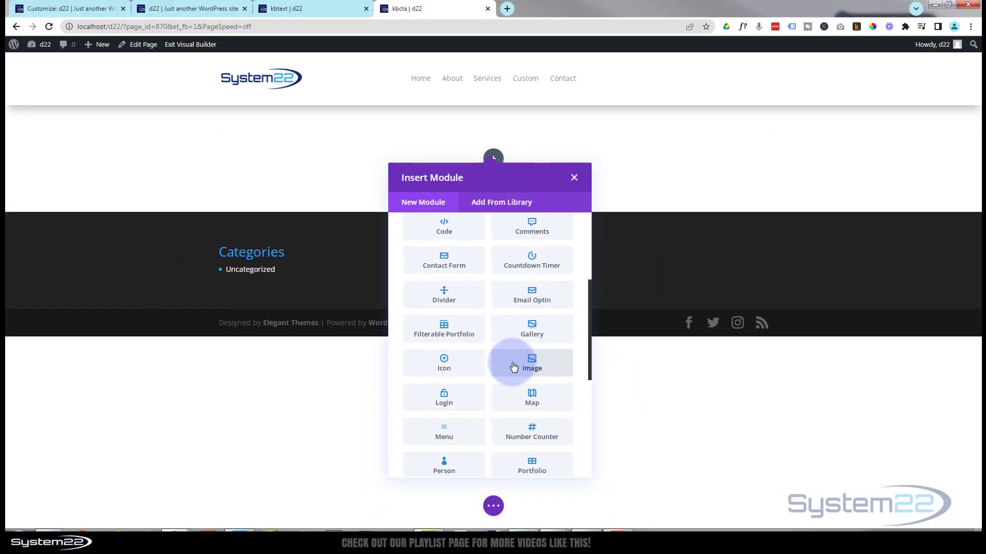
Step: Add an Image module containing the lighthouse photo from the Media Library
{"action": "left_click", "coordinate": [513, 367]}
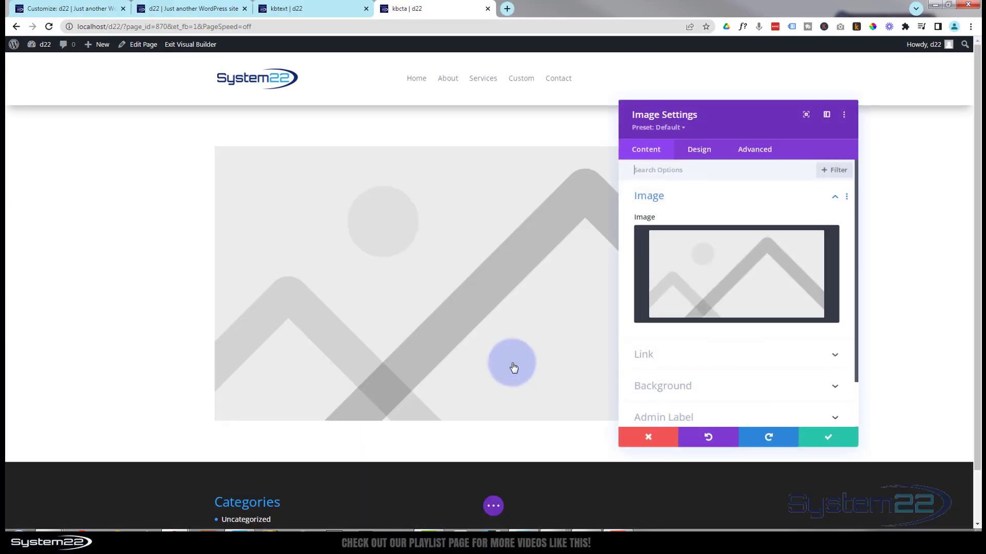
{"action": "left_click", "coordinate": [725, 292]}
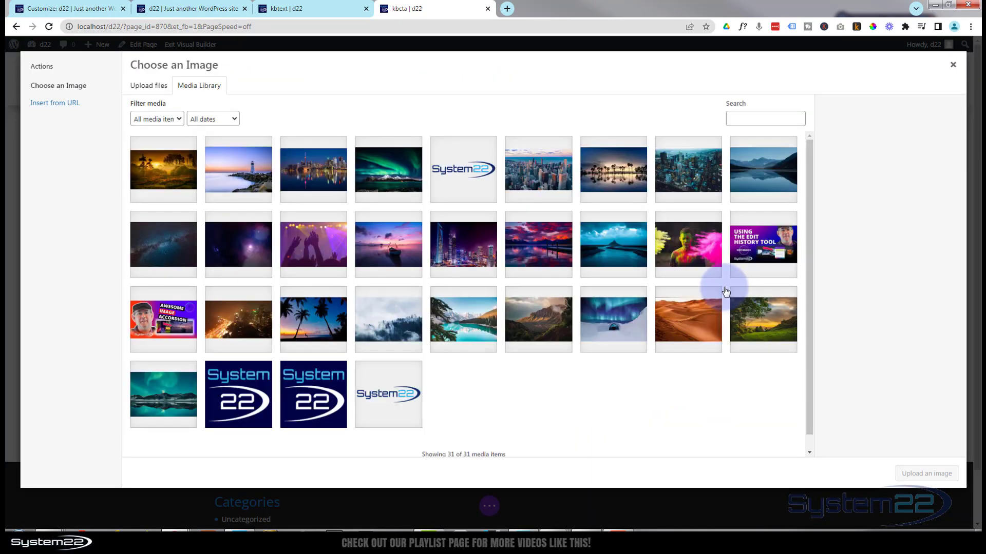
{"action": "left_click", "coordinate": [244, 179]}
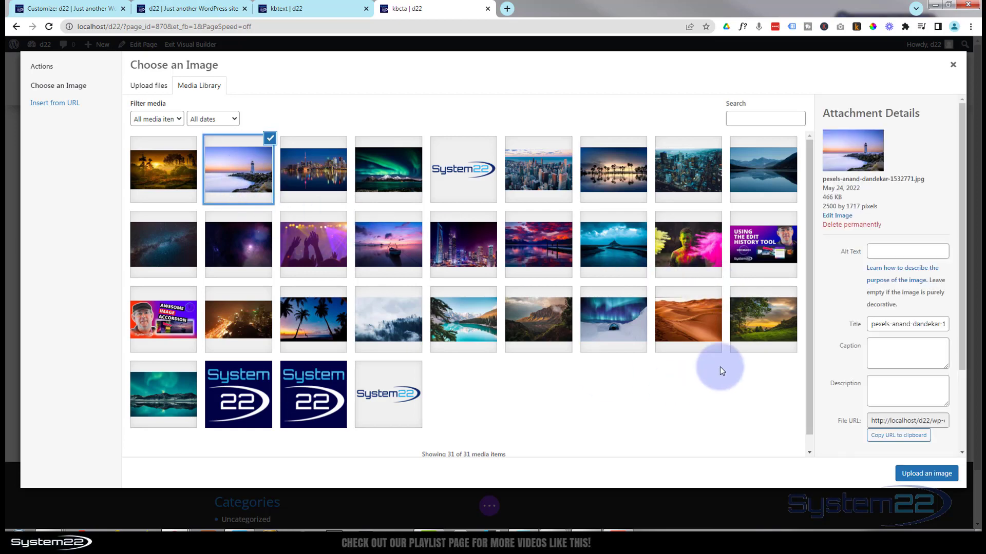
{"action": "left_click", "coordinate": [920, 475]}
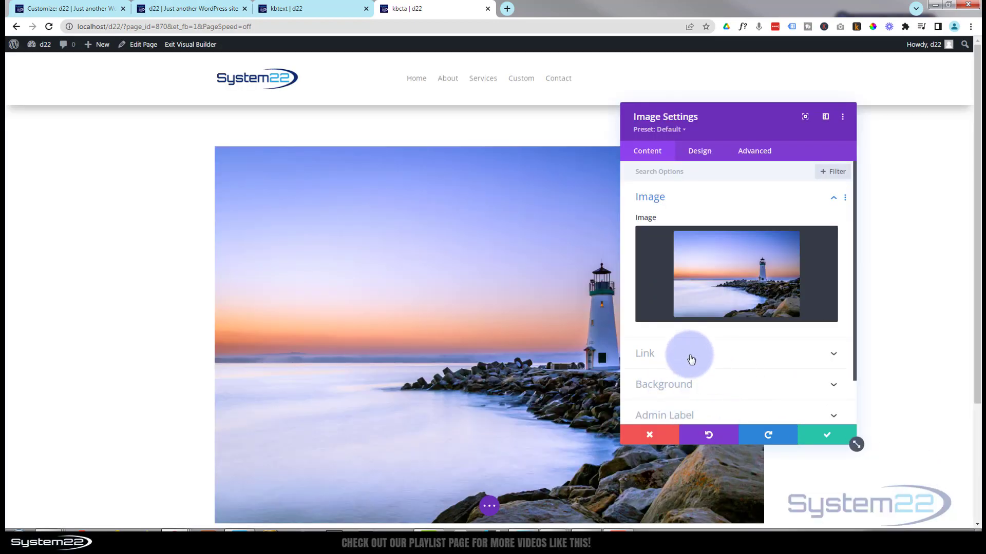
{"action": "scroll", "coordinate": [707, 406], "scroll_direction": "down", "scroll_amount": 1}
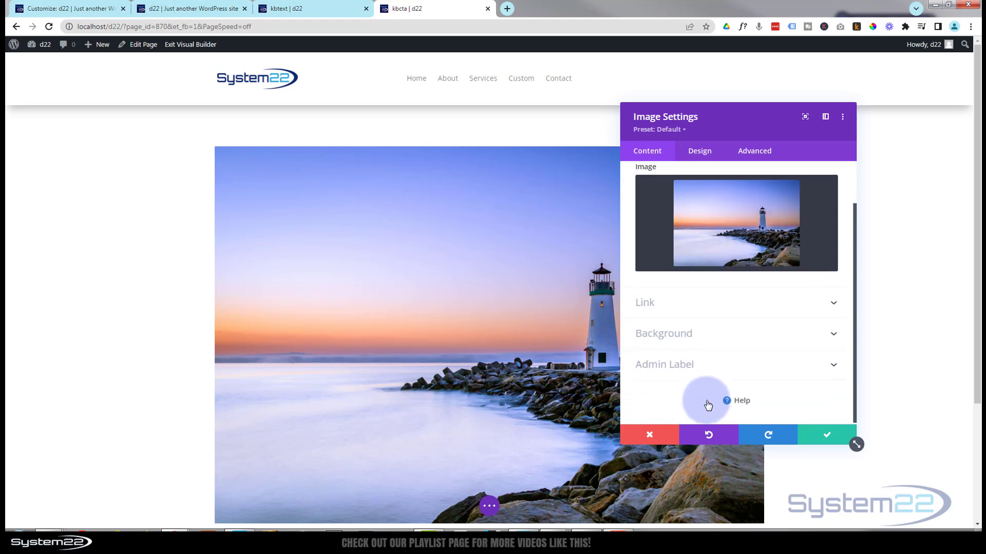
{"action": "scroll", "coordinate": [706, 403], "scroll_direction": "down", "scroll_amount": 1}
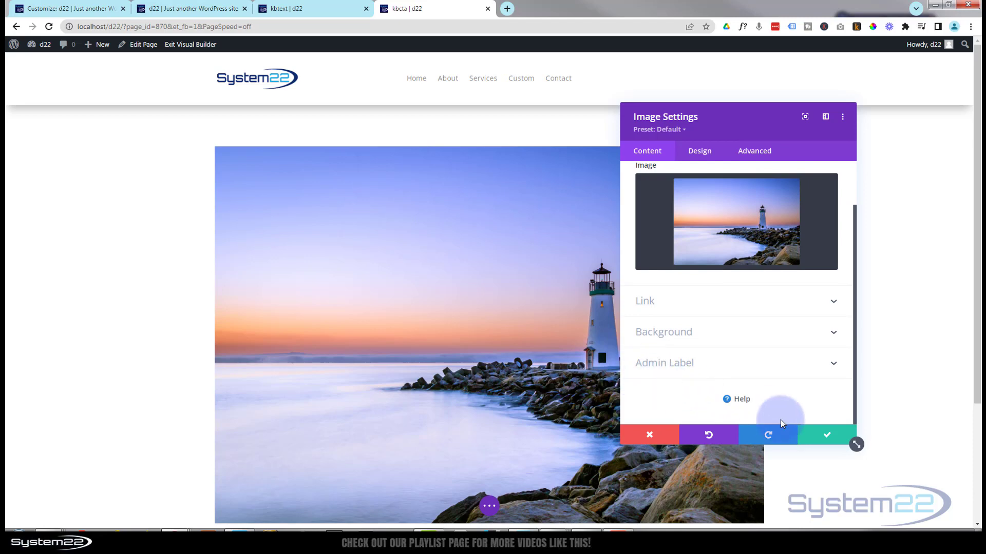
Step: Save the image module, then set the row's Width and Max Width to 100%
{"action": "left_click", "coordinate": [825, 440]}
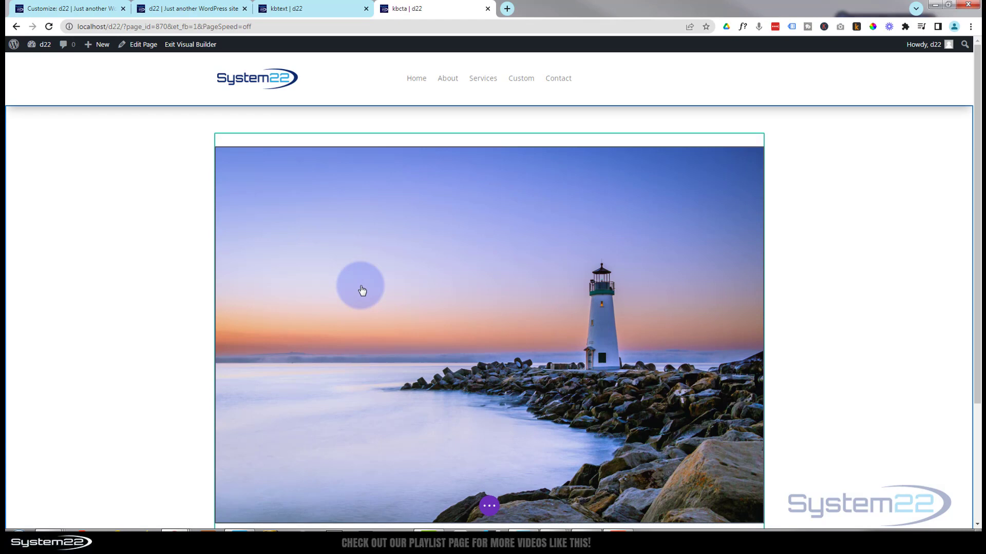
{"action": "mouse_move", "coordinate": [359, 286]}
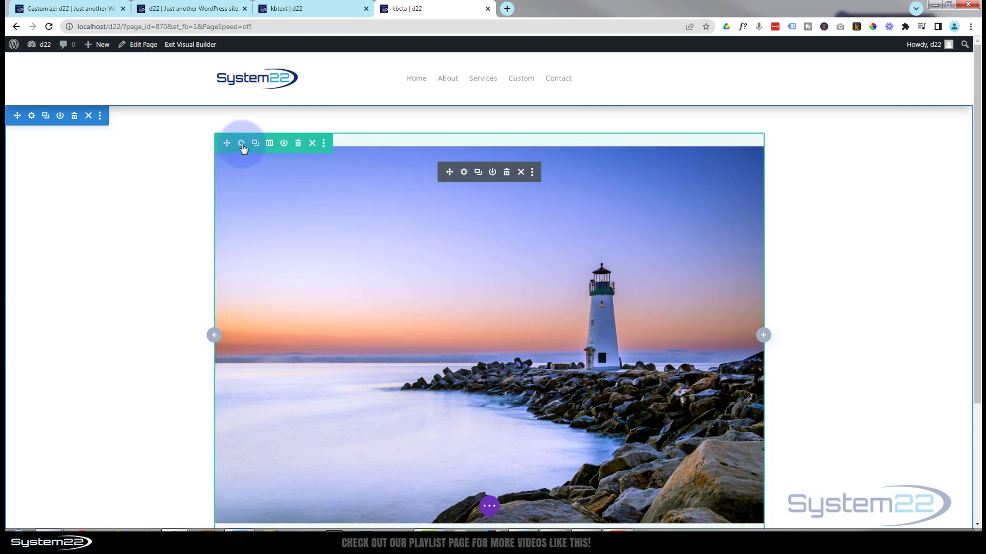
{"action": "left_click", "coordinate": [241, 144]}
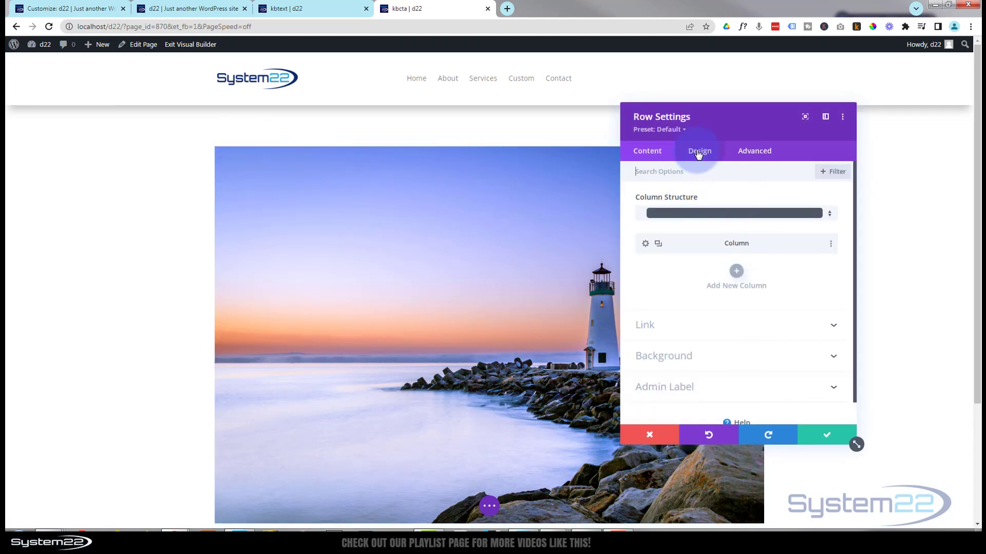
{"action": "left_click", "coordinate": [698, 152]}
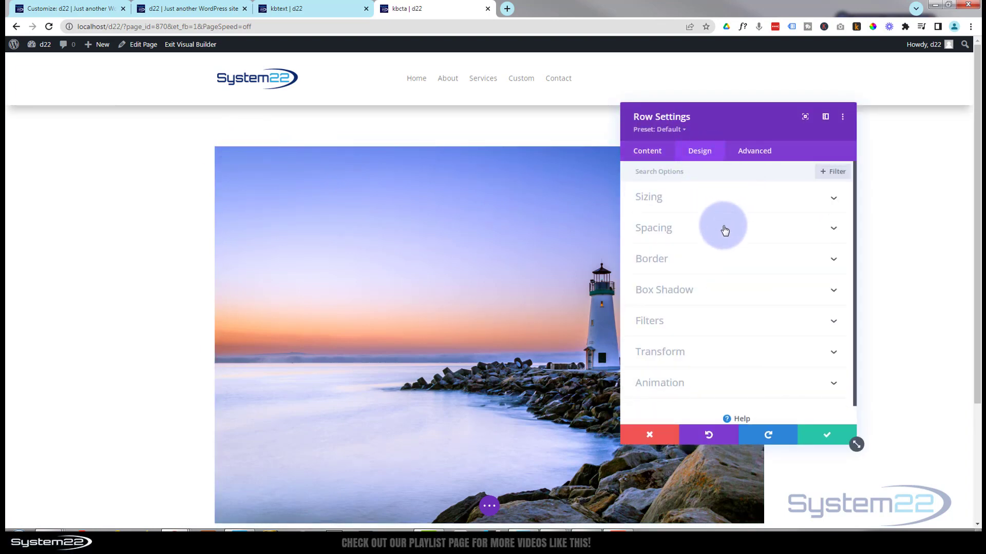
{"action": "left_click", "coordinate": [721, 207]}
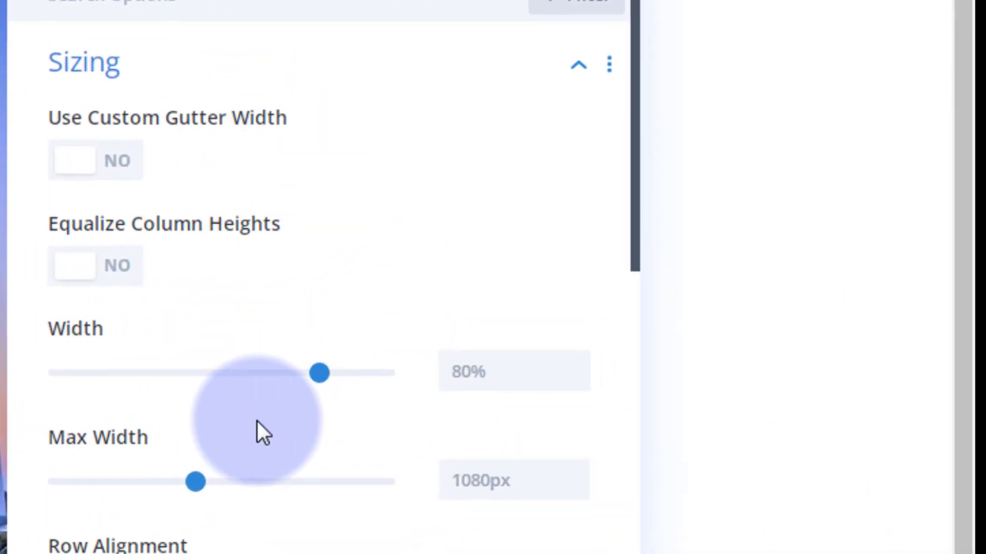
{"action": "left_click_drag", "start_coordinate": [322, 370], "coordinate": [439, 382]}
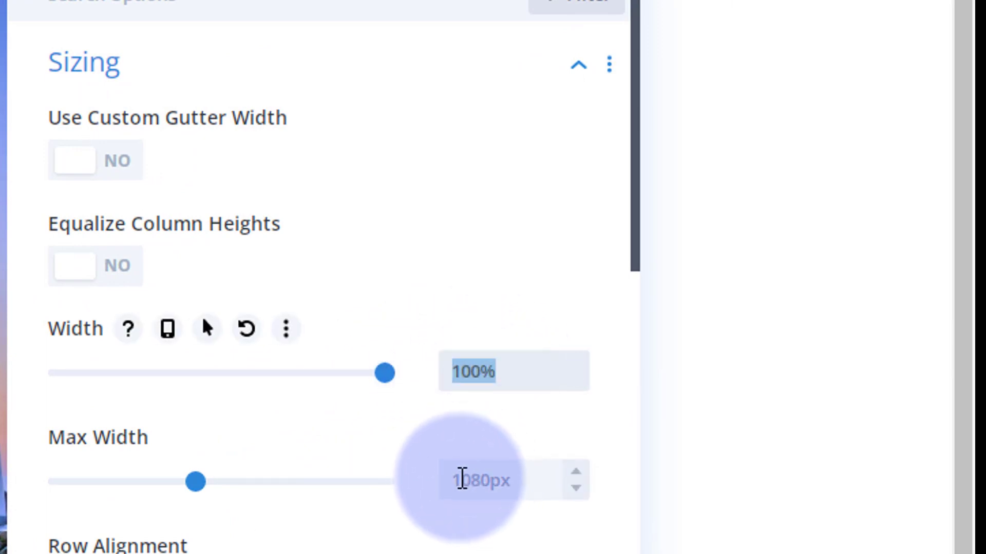
{"action": "left_click", "coordinate": [456, 480]}
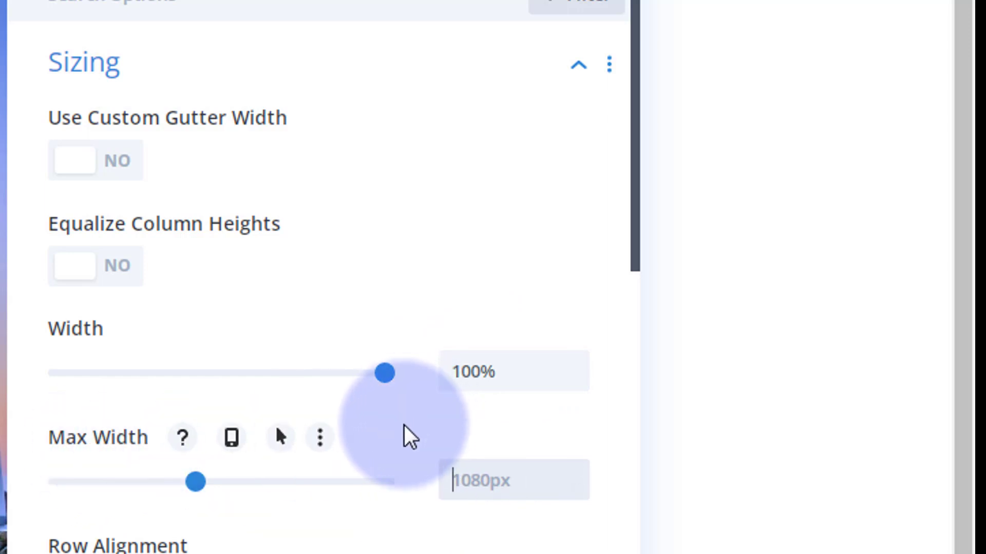
{"action": "type", "text": "100%"}
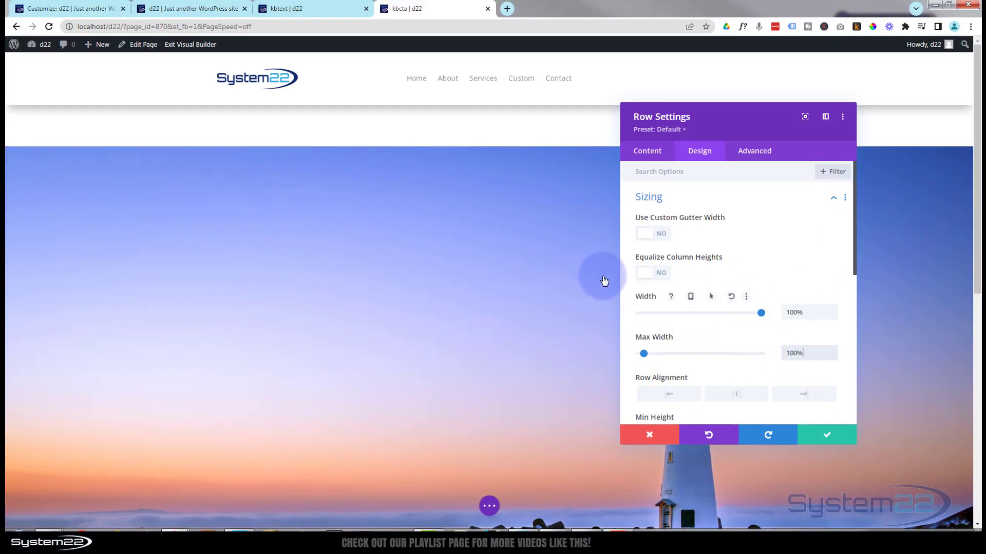
{"action": "scroll", "coordinate": [605, 281], "scroll_direction": "down", "scroll_amount": 5}
{"action": "scroll", "coordinate": [606, 281], "scroll_direction": "down", "scroll_amount": 5}
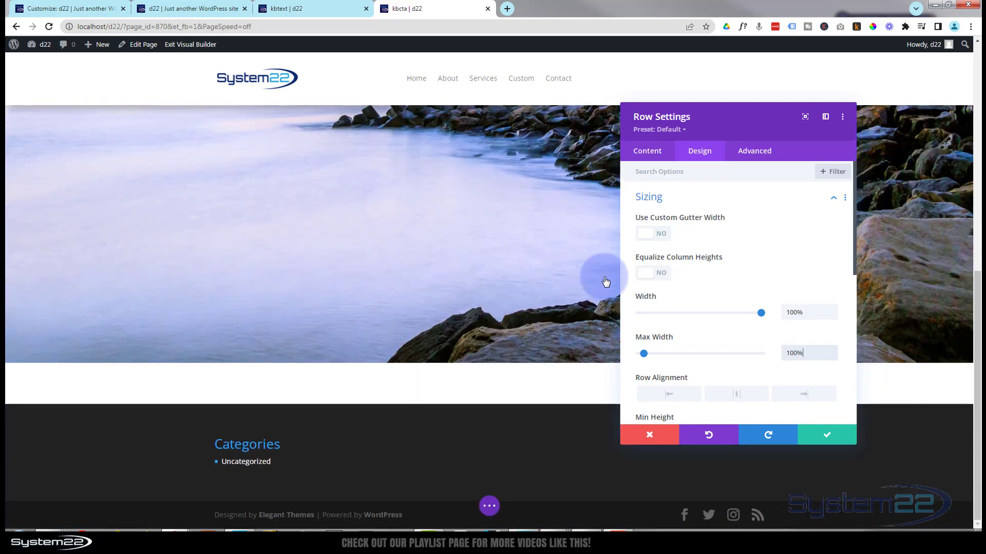
{"action": "scroll", "coordinate": [605, 281], "scroll_direction": "up", "scroll_amount": 6}
{"action": "scroll", "coordinate": [605, 282], "scroll_direction": "up", "scroll_amount": 5}
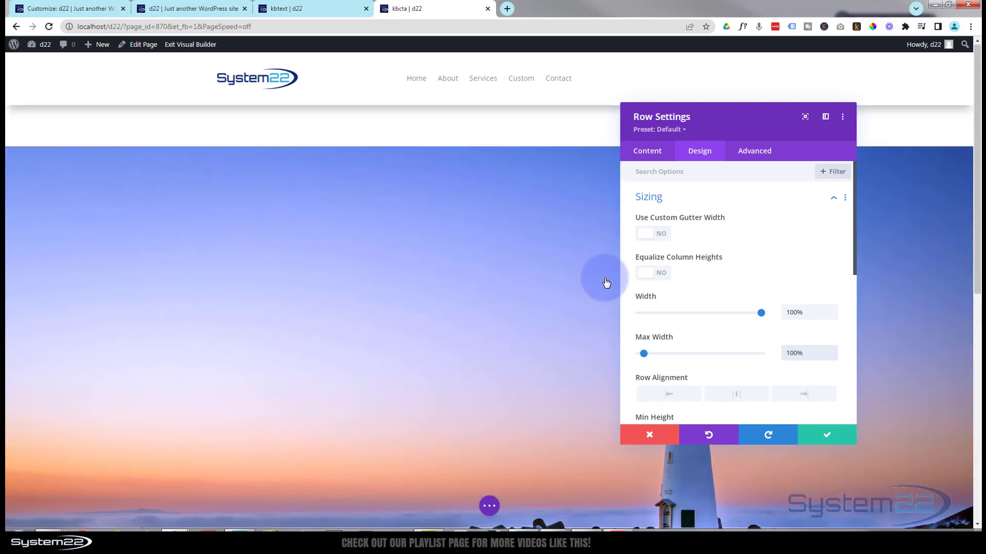
{"action": "scroll", "coordinate": [605, 282], "scroll_direction": "down", "scroll_amount": 2}
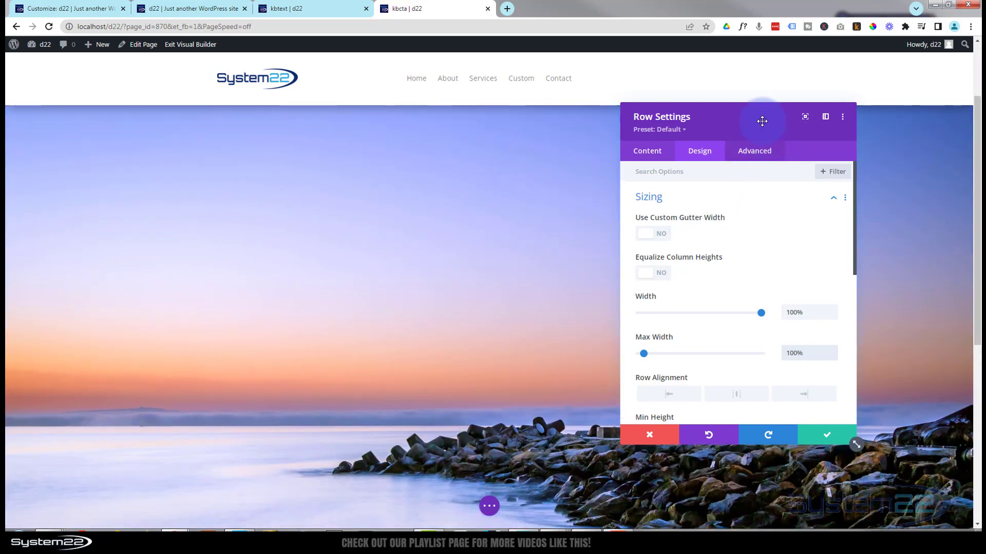
Step: Set the row's Sizing height to 700px
{"action": "left_click_drag", "start_coordinate": [760, 129], "coordinate": [341, 161]}
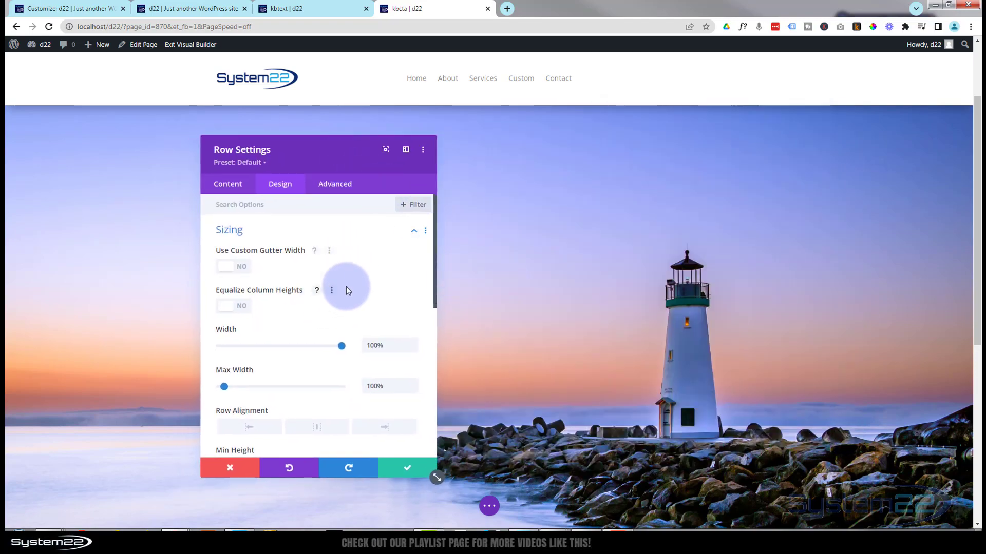
{"action": "scroll", "coordinate": [347, 295], "scroll_direction": "down", "scroll_amount": 5}
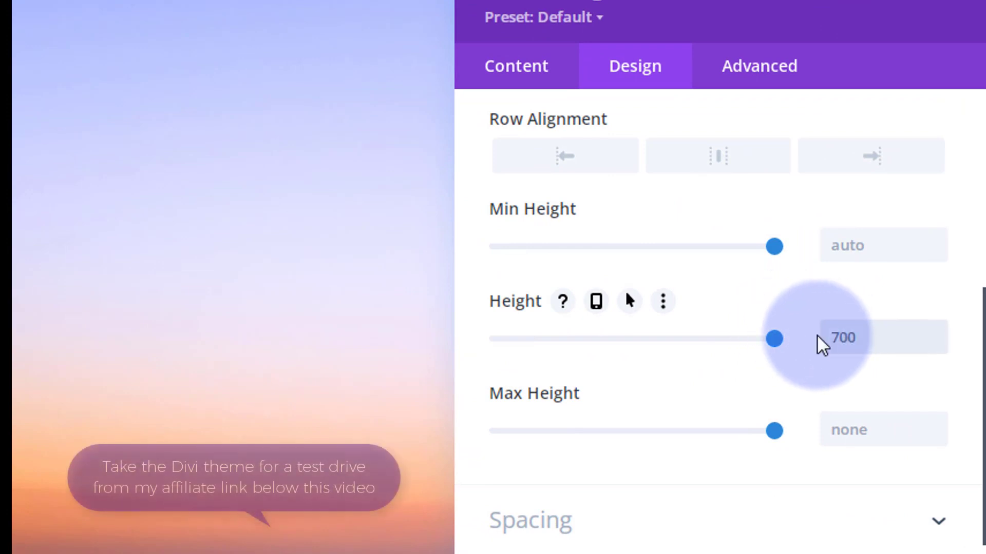
{"action": "type", "text": "px"}
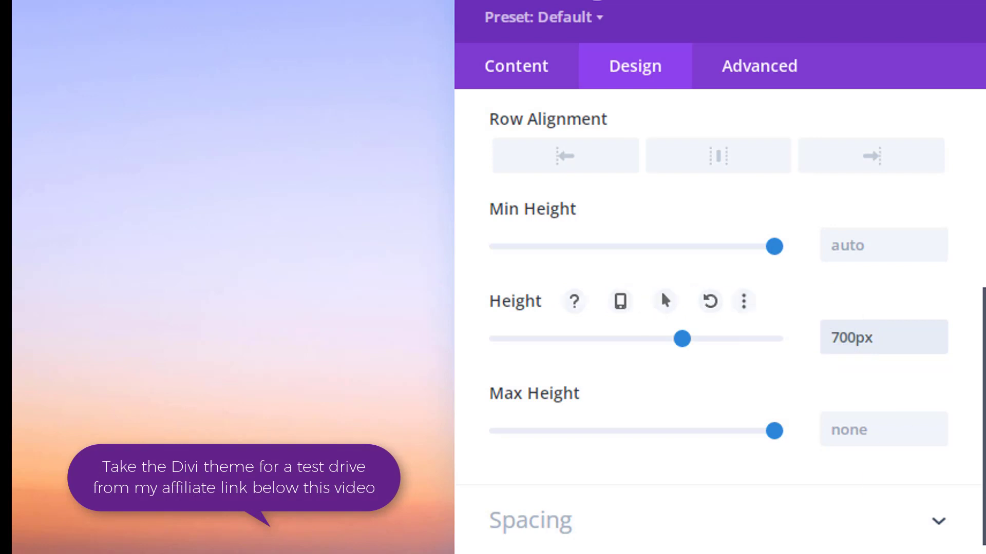
Step: Set the row's Horizontal and Vertical Overflow to Hidden under Advanced > Visibility
{"action": "left_click", "coordinate": [761, 69]}
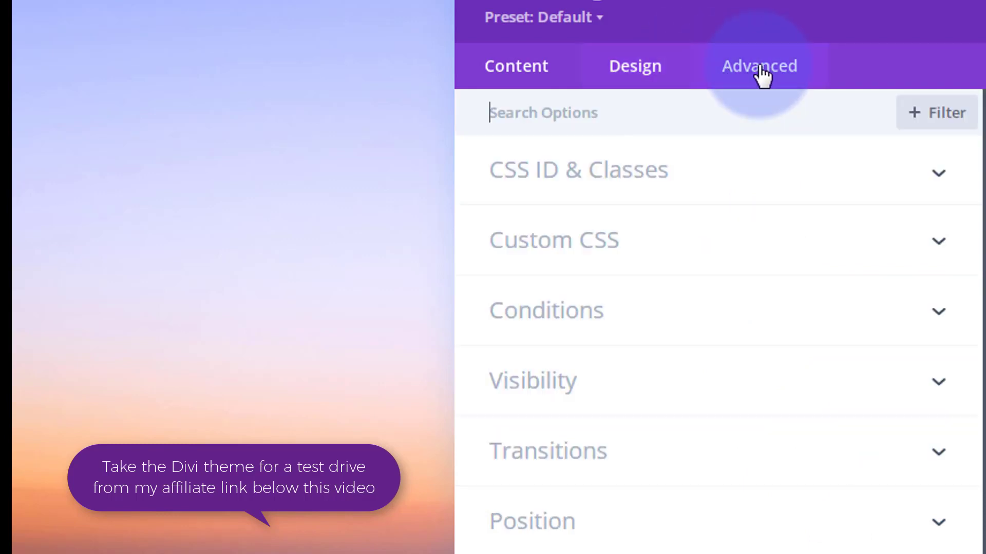
{"action": "left_click", "coordinate": [763, 395]}
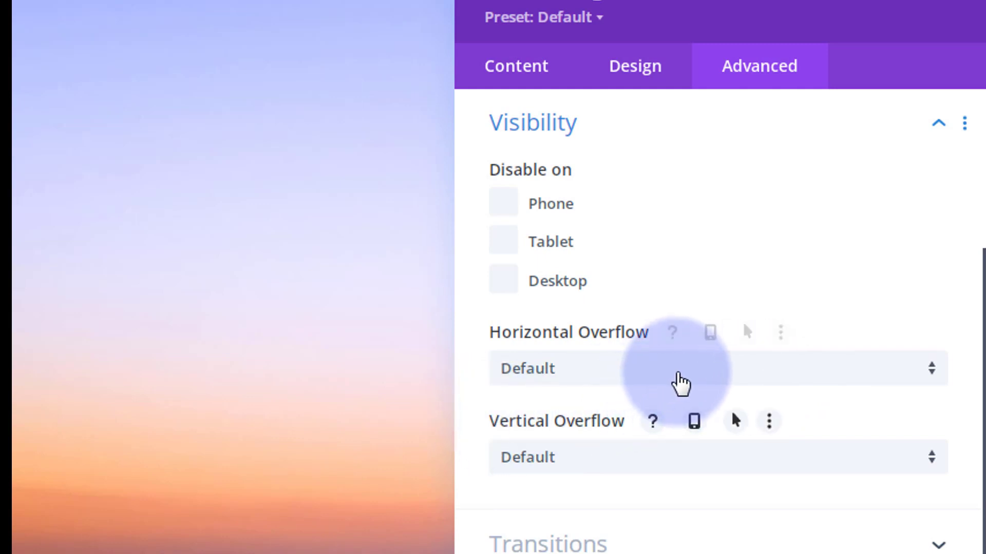
{"action": "left_click", "coordinate": [680, 382]}
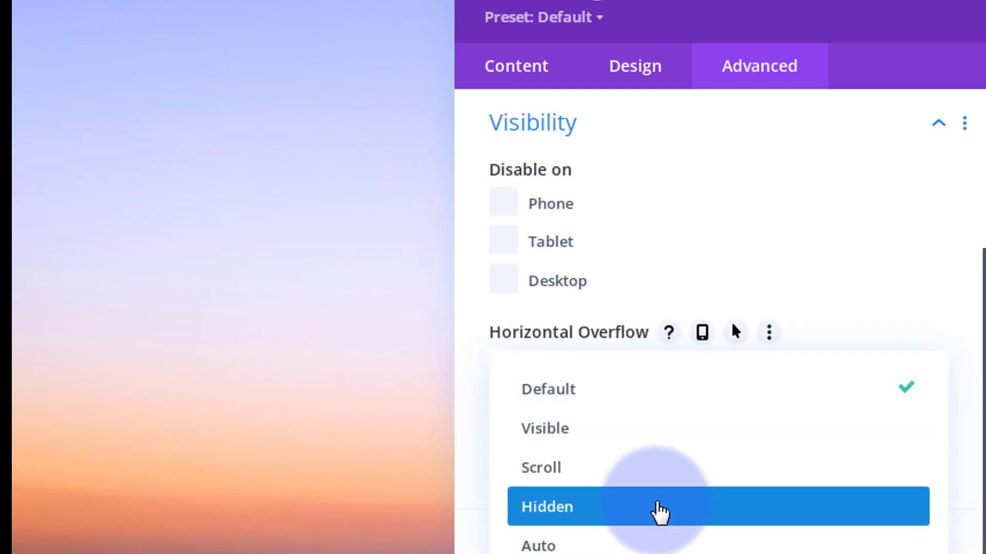
{"action": "left_click", "coordinate": [658, 507]}
{"action": "left_click", "coordinate": [672, 468]}
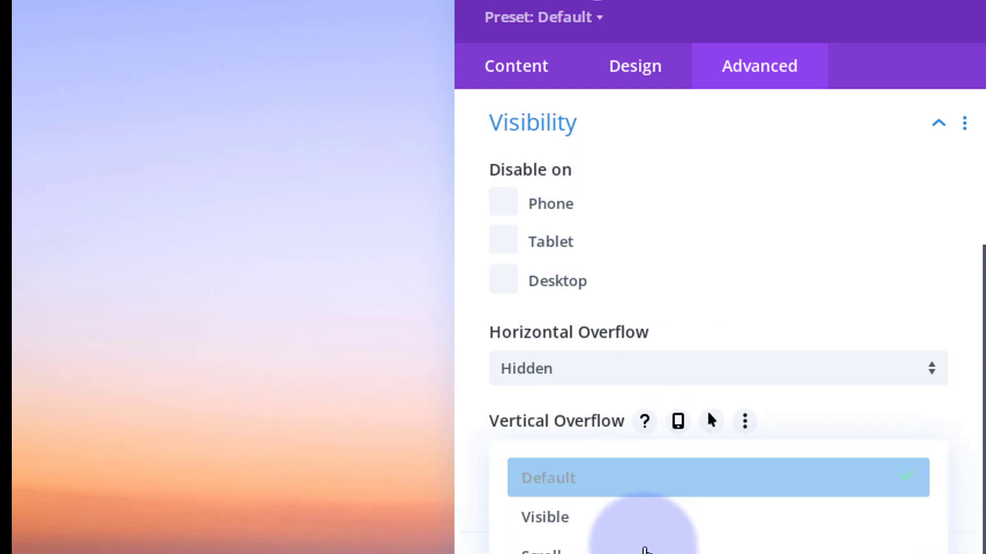
{"action": "left_click", "coordinate": [636, 553]}
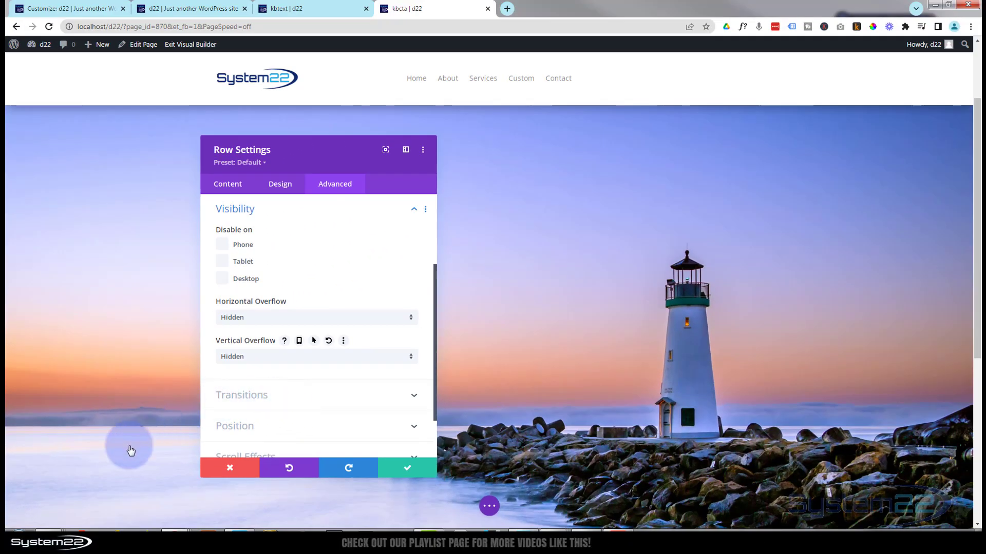
{"action": "scroll", "coordinate": [131, 450], "scroll_direction": "down", "scroll_amount": 3}
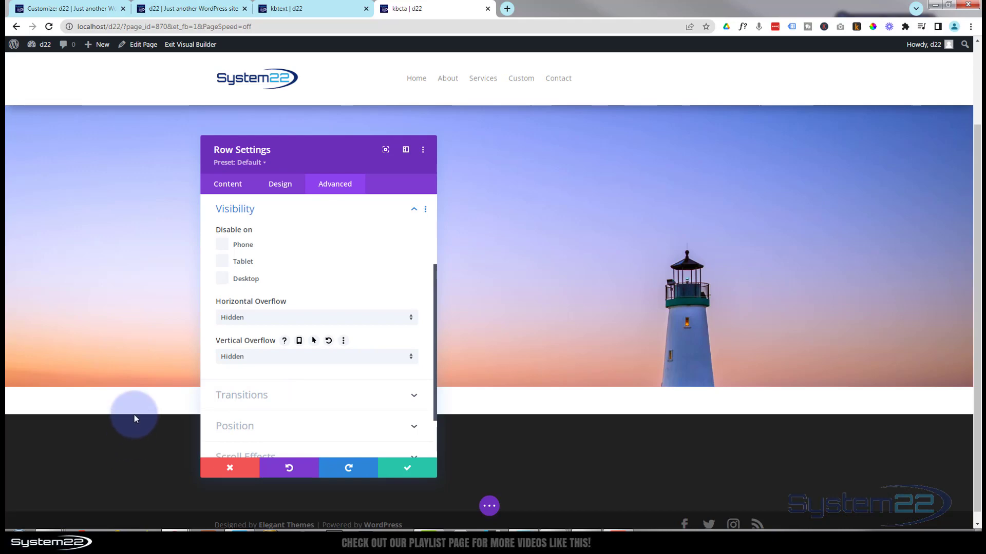
{"action": "scroll", "coordinate": [136, 280], "scroll_direction": "down", "scroll_amount": 1}
{"action": "scroll", "coordinate": [138, 281], "scroll_direction": "up", "scroll_amount": 2}
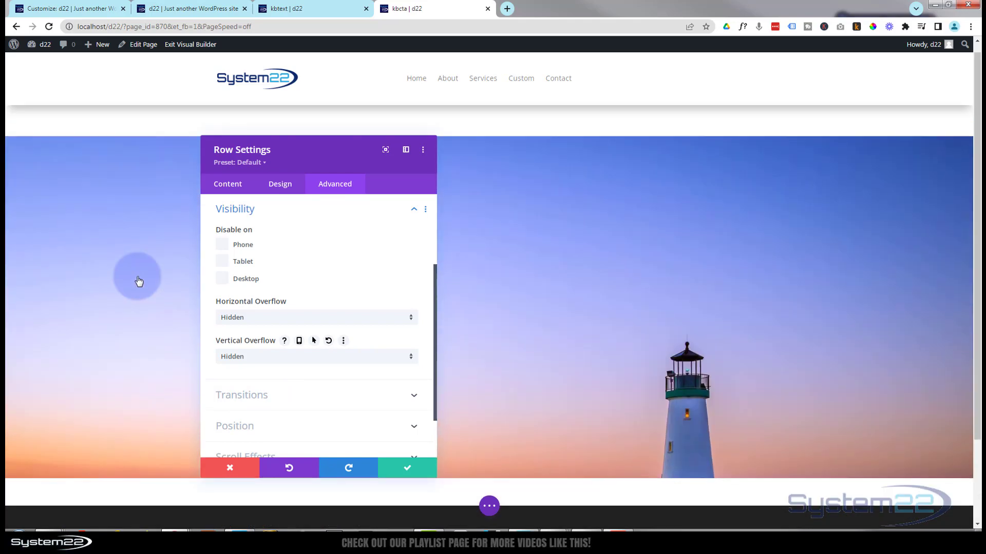
{"action": "scroll", "coordinate": [138, 281], "scroll_direction": "down", "scroll_amount": 1}
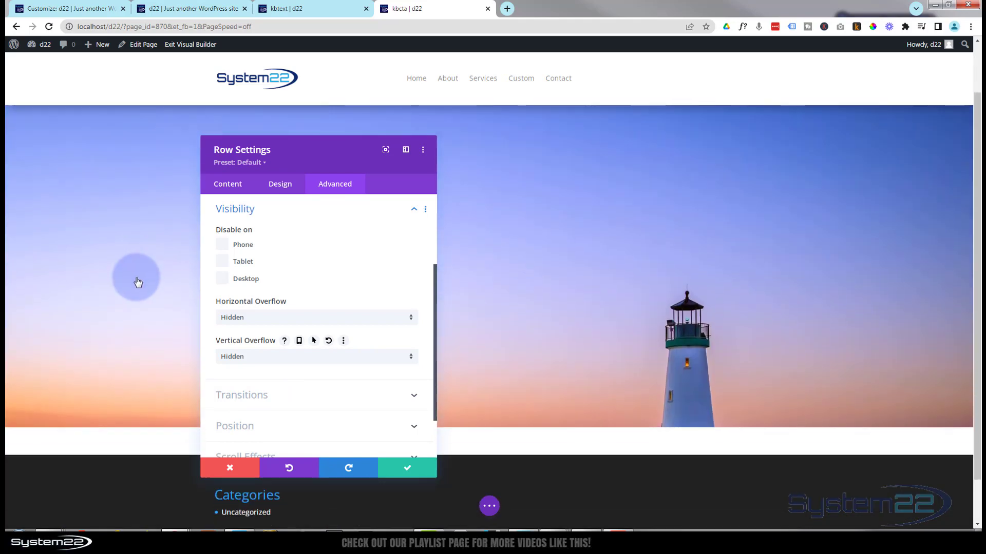
{"action": "left_click_drag", "start_coordinate": [313, 160], "coordinate": [341, 136]}
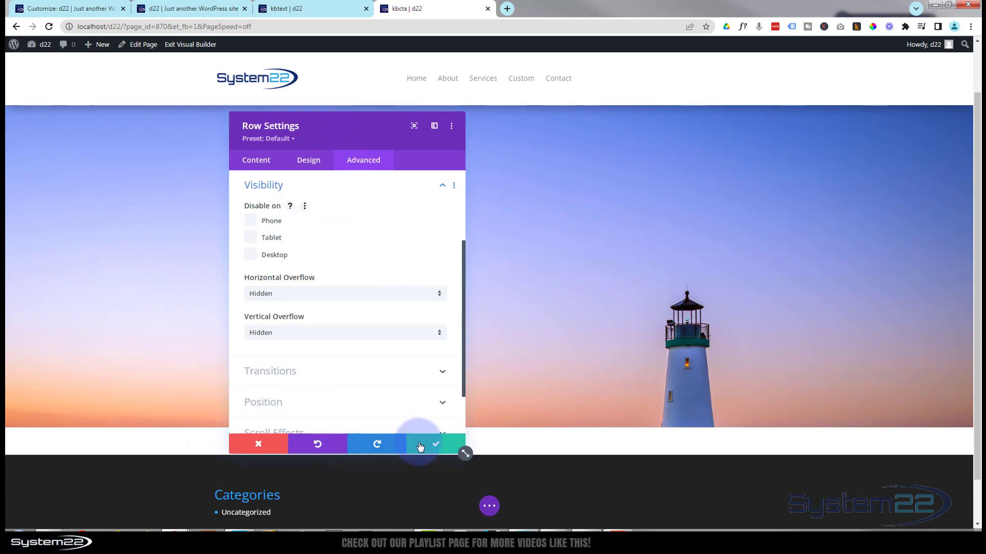
{"action": "scroll", "coordinate": [555, 319], "scroll_direction": "up", "scroll_amount": 1}
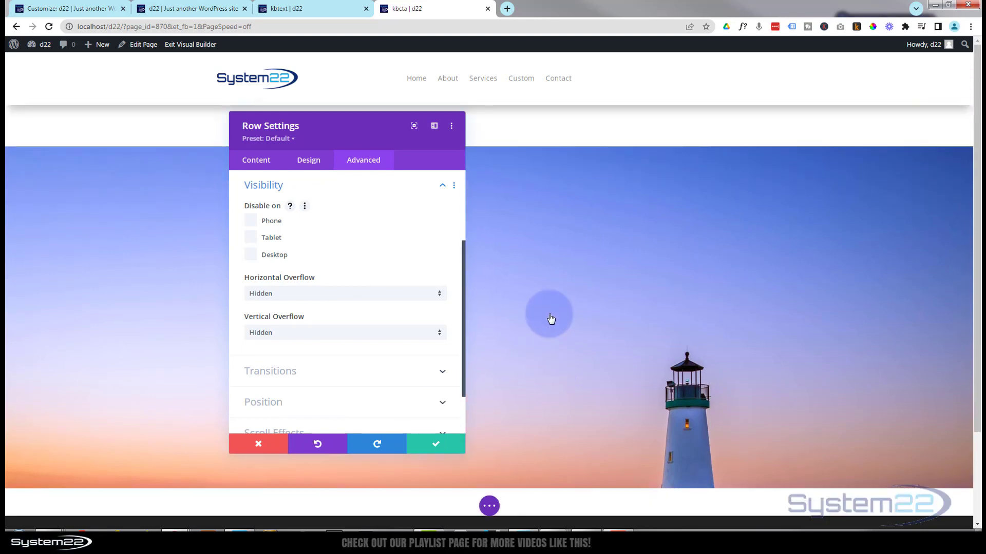
Step: Set the row's top and bottom padding to 0px and save the Row Settings
{"action": "left_click", "coordinate": [307, 164]}
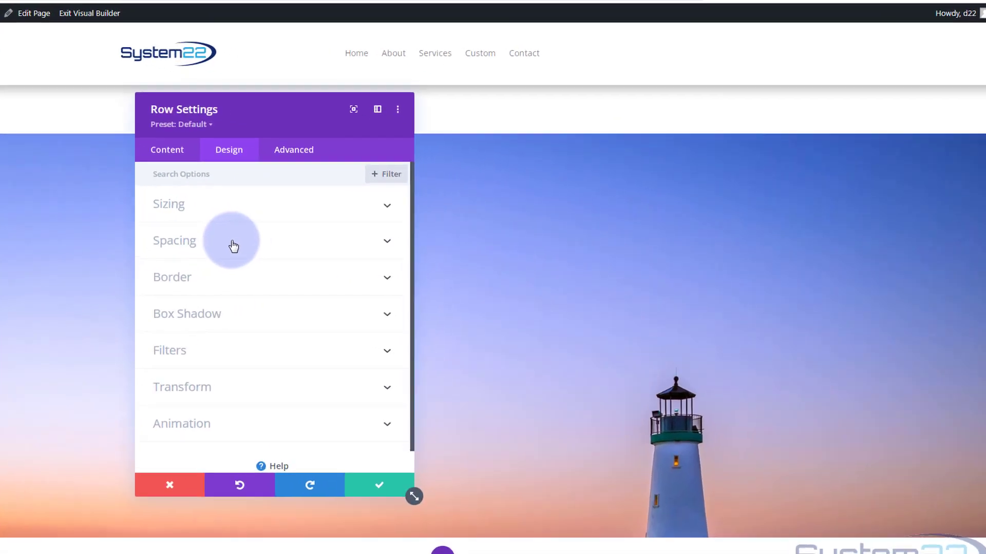
{"action": "left_click", "coordinate": [308, 239]}
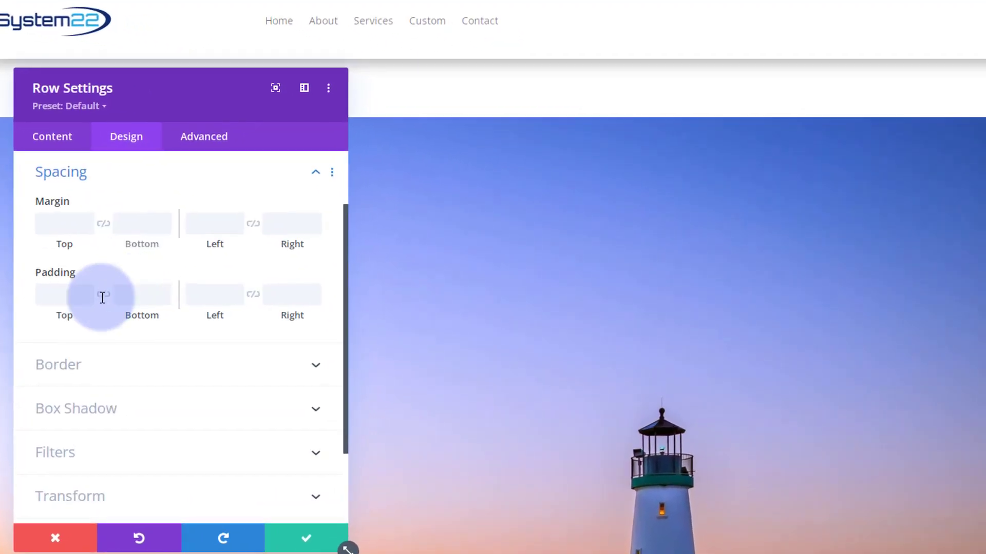
{"action": "left_click", "coordinate": [58, 298]}
{"action": "type", "text": "0px"}
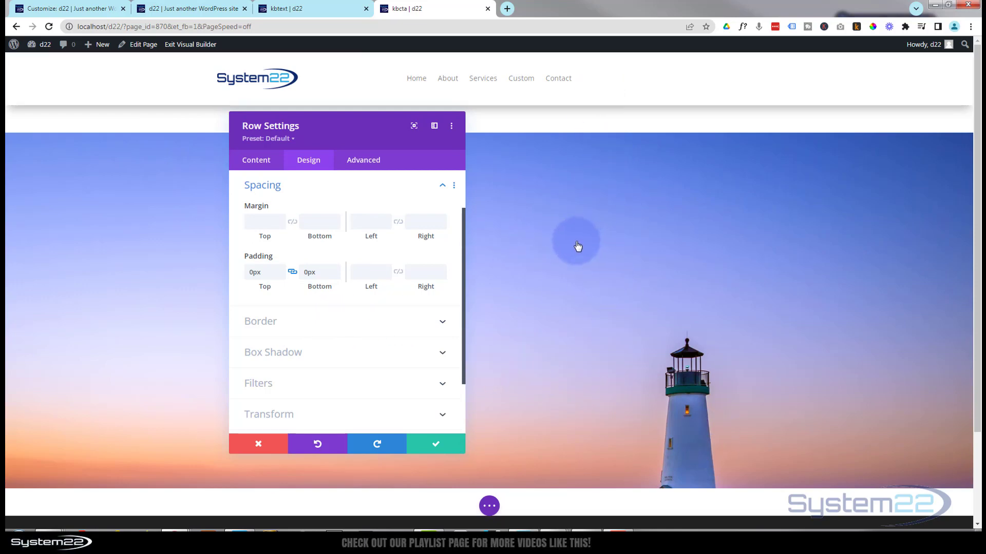
{"action": "left_click", "coordinate": [434, 447]}
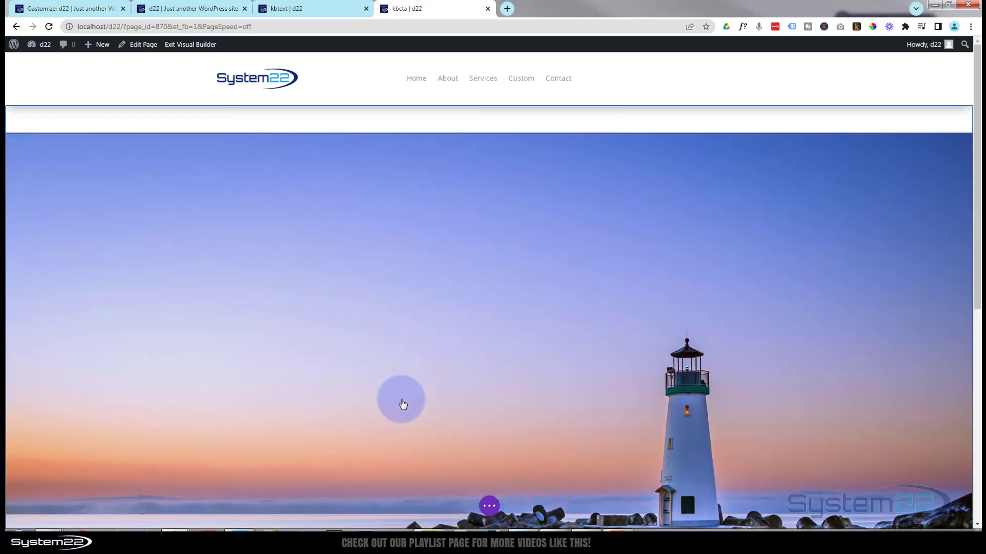
Step: Give the lighthouse Image module a -300px top margin and save its settings
{"action": "mouse_move", "coordinate": [419, 410]}
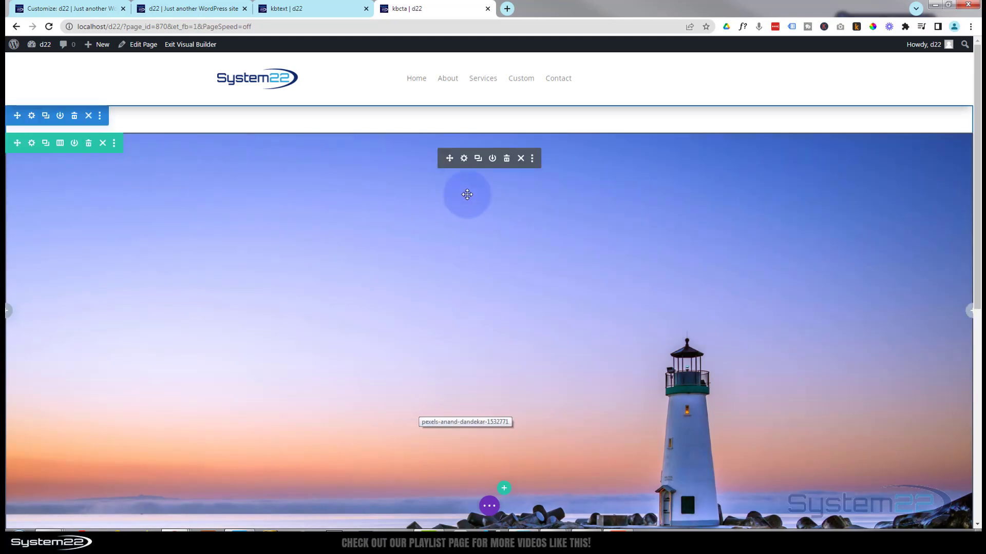
{"action": "left_click", "coordinate": [464, 159]}
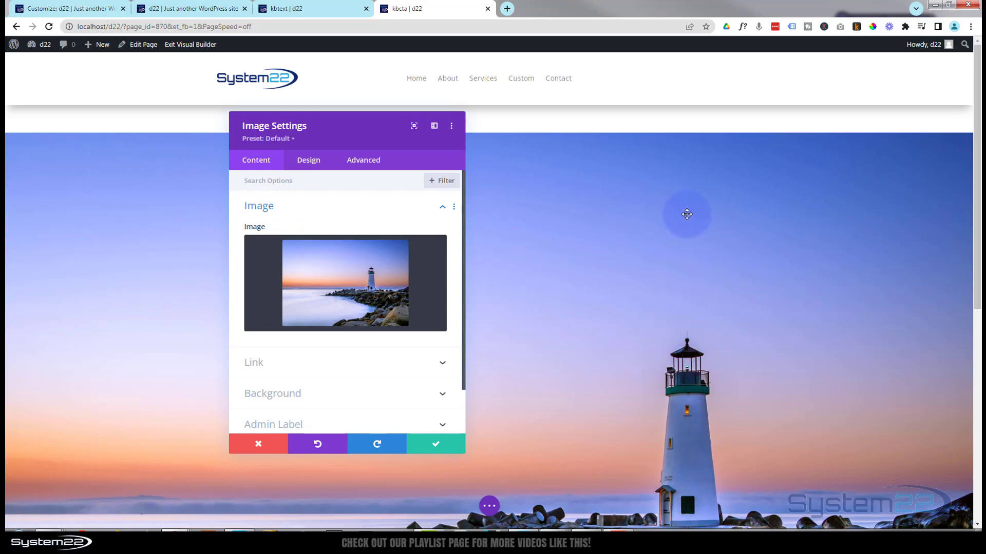
{"action": "left_click", "coordinate": [308, 161]}
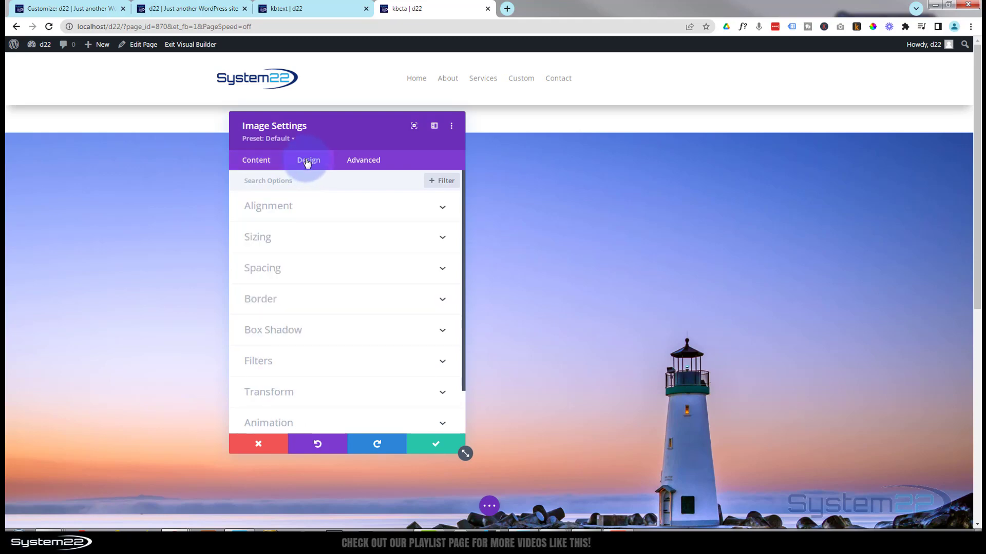
{"action": "left_click", "coordinate": [306, 266]}
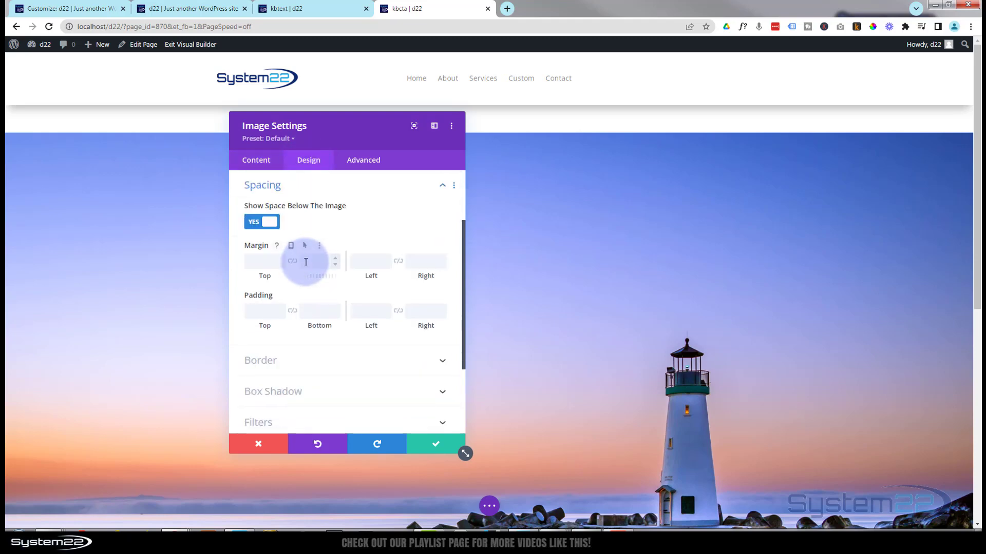
{"action": "left_click", "coordinate": [254, 261]}
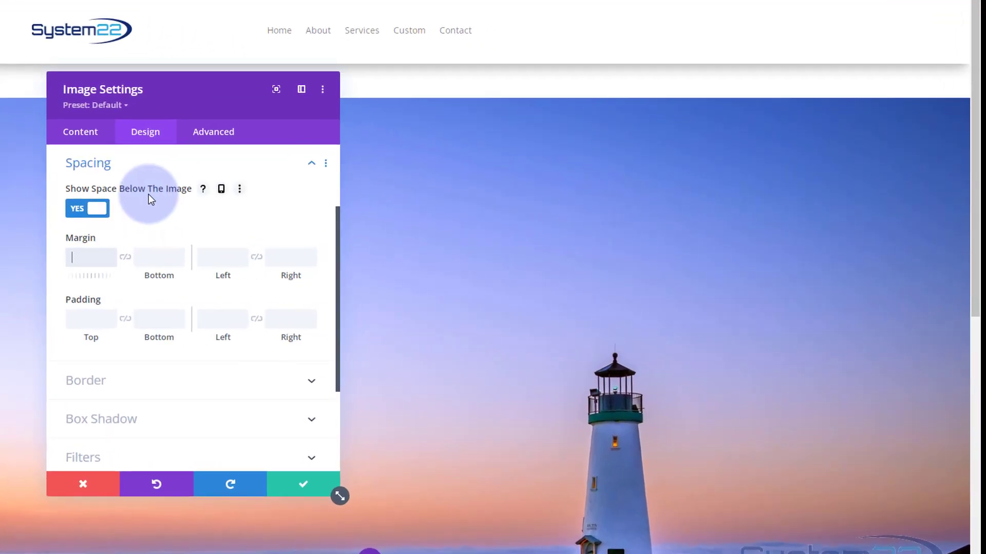
{"action": "type", "text": "-300px"}
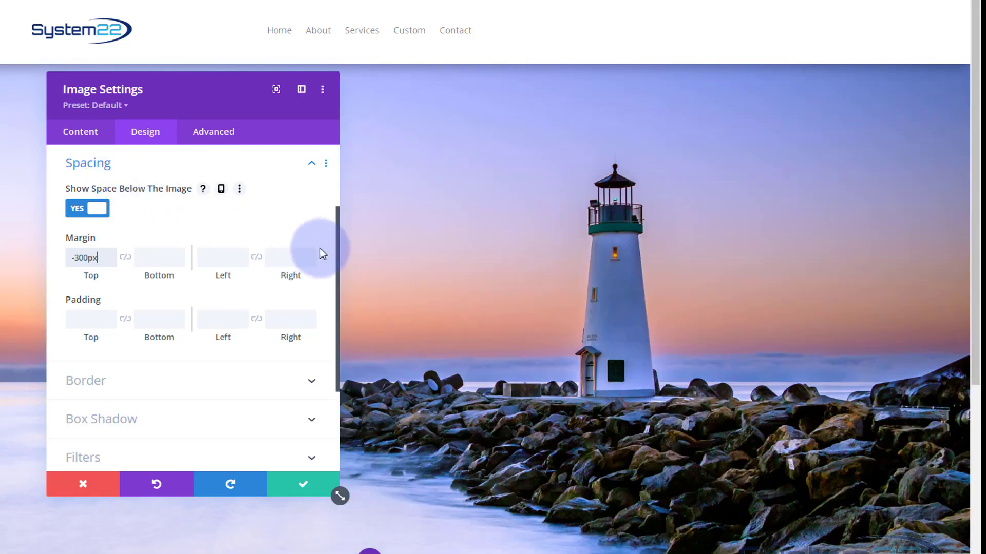
{"action": "scroll", "coordinate": [337, 253], "scroll_direction": "up", "scroll_amount": 3}
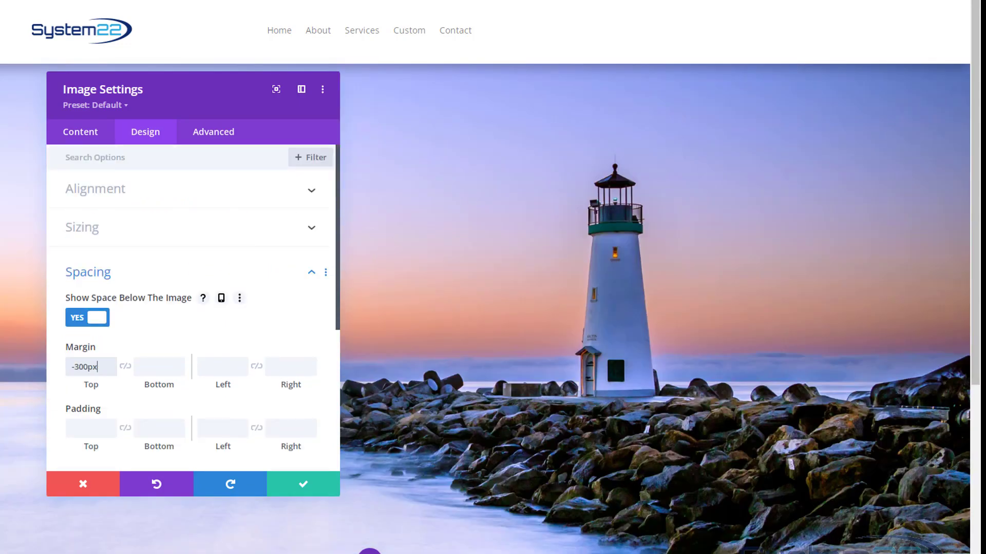
{"action": "scroll", "coordinate": [657, 308], "scroll_direction": "down", "scroll_amount": 3}
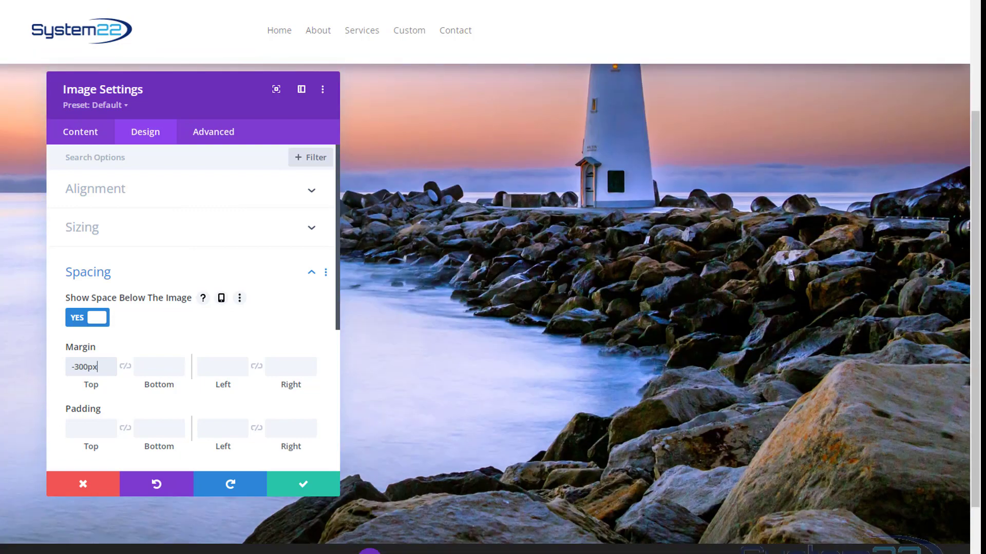
{"action": "scroll", "coordinate": [657, 308], "scroll_direction": "up", "scroll_amount": 2}
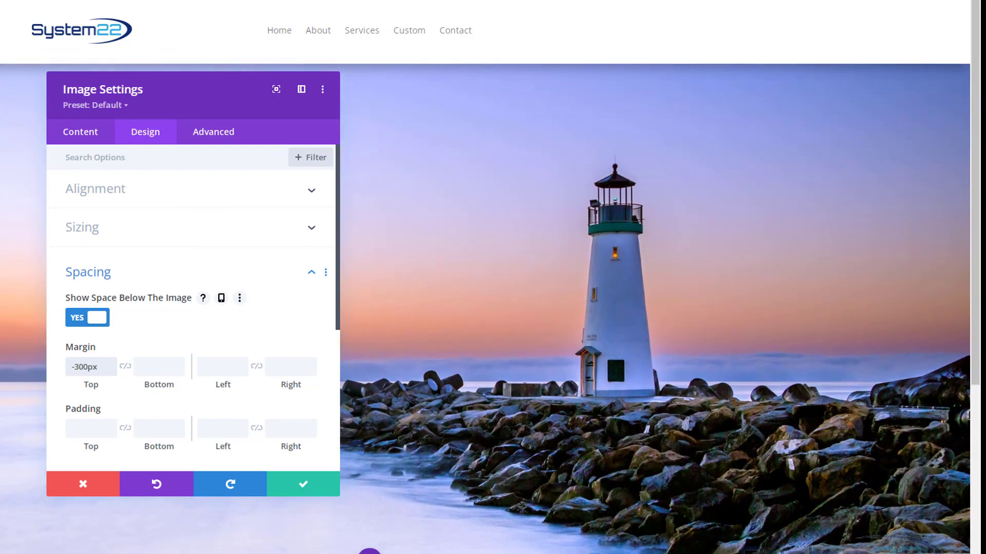
{"action": "left_click", "coordinate": [304, 485]}
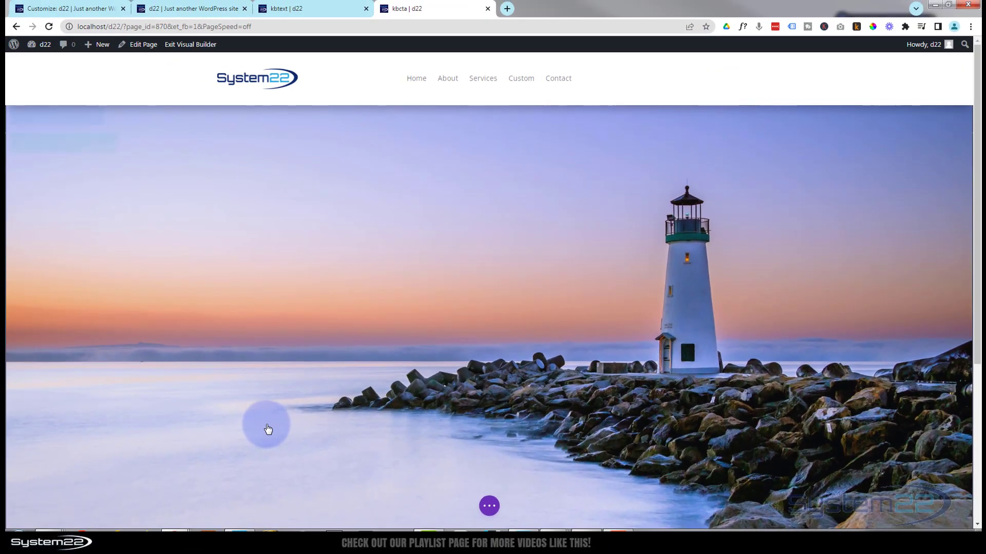
Step: Set the section's Padding Top to 0px and link Bottom padding to match
{"action": "mouse_move", "coordinate": [249, 407]}
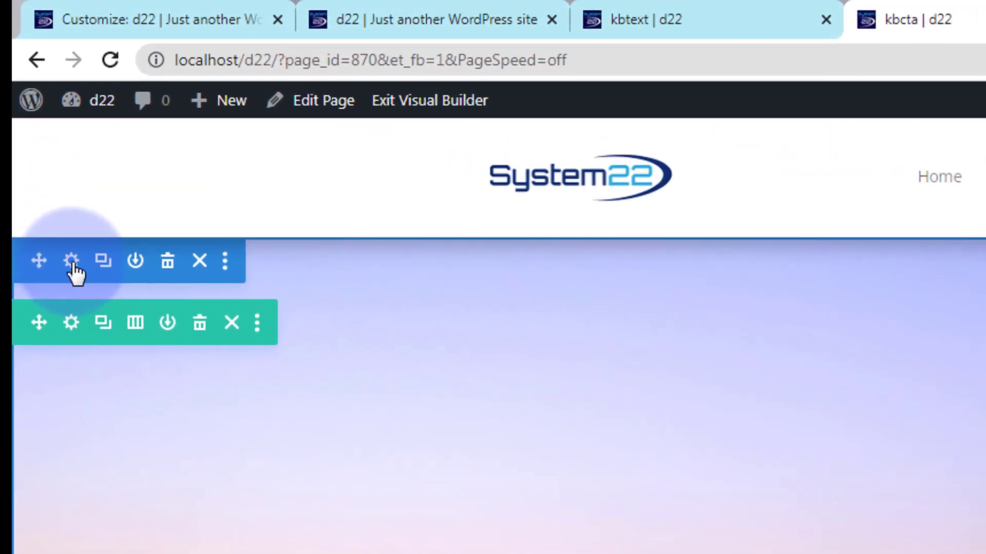
{"action": "left_click", "coordinate": [72, 262]}
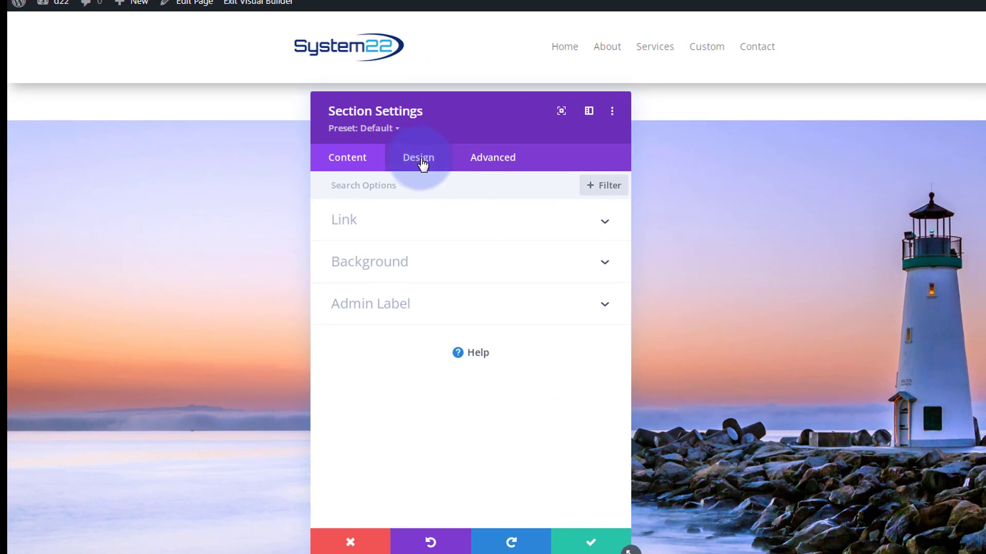
{"action": "left_click", "coordinate": [420, 159]}
{"action": "left_click", "coordinate": [409, 342]}
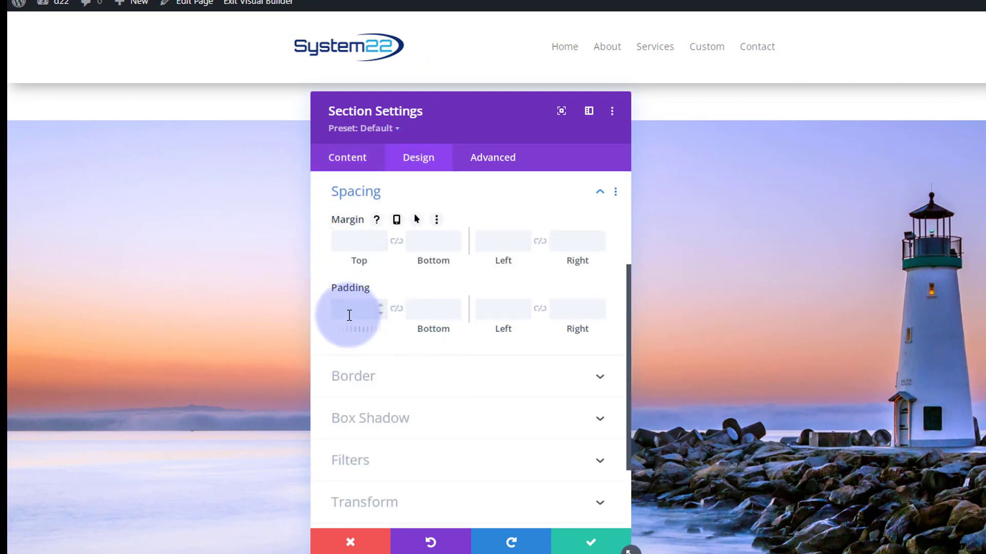
{"action": "type", "text": "px"}
{"action": "left_click", "coordinate": [396, 309]}
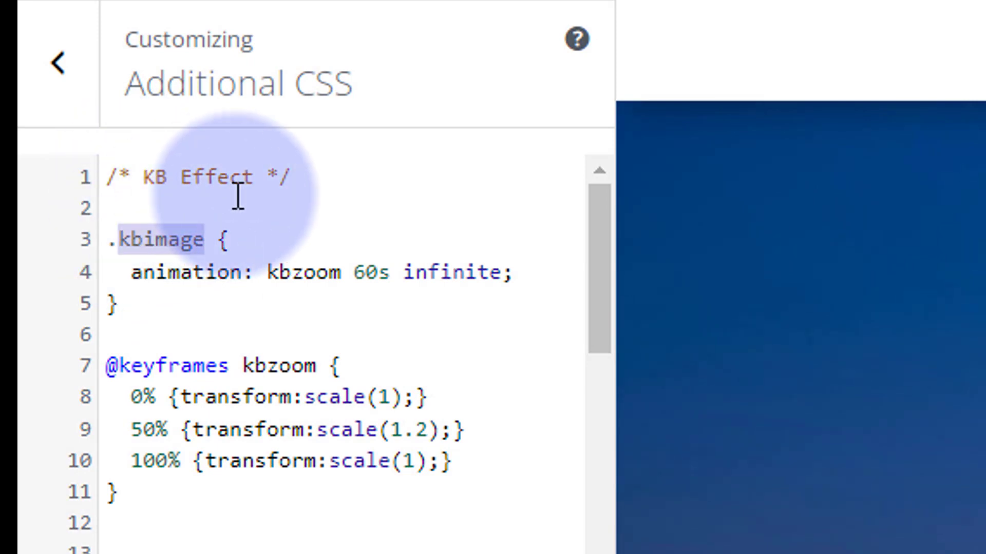
Step: Select the kbimage class name on line 3 of the Ken Burns rule in Additional CSS
{"action": "left_click", "coordinate": [381, 200]}
{"action": "right_click", "coordinate": [381, 200]}
{"action": "left_click", "coordinate": [124, 240]}
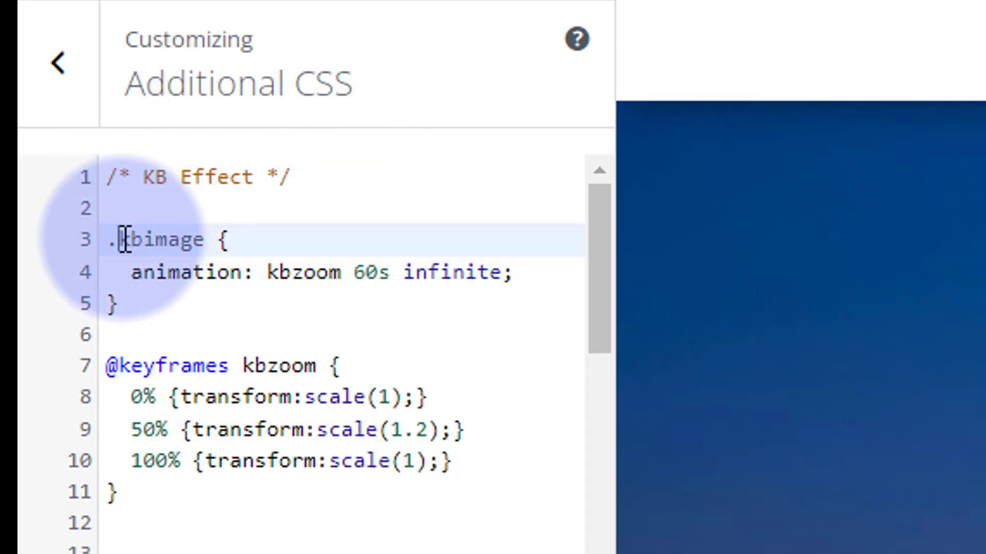
{"action": "double_click", "coordinate": [125, 240]}
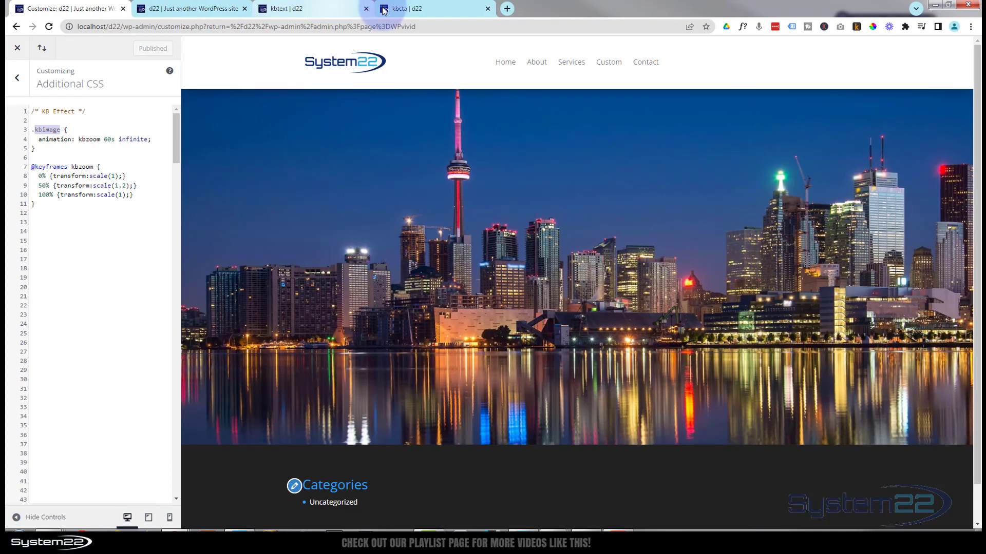
Step: Return to the kbcta page and save the Section Settings padding changes
{"action": "left_click", "coordinate": [413, 11]}
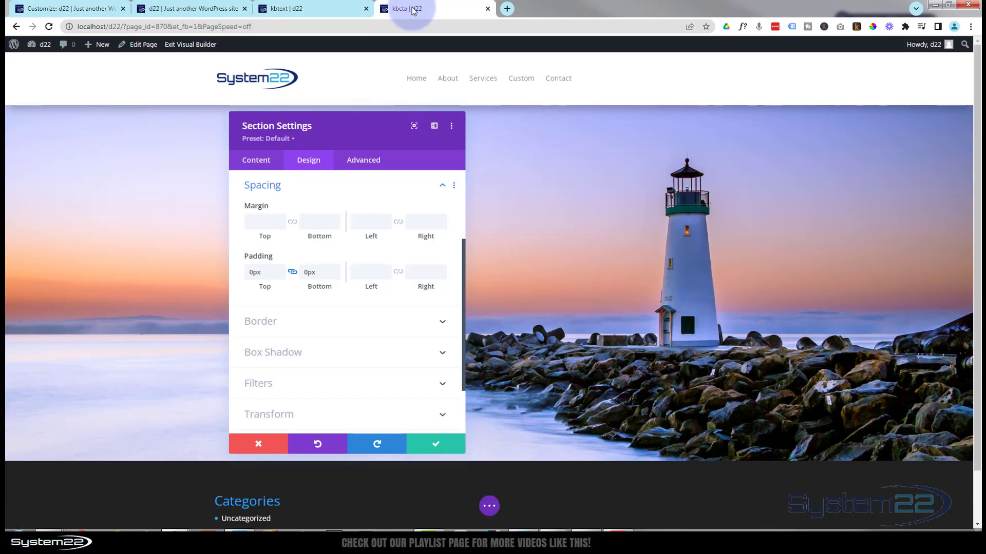
{"action": "left_click", "coordinate": [438, 449]}
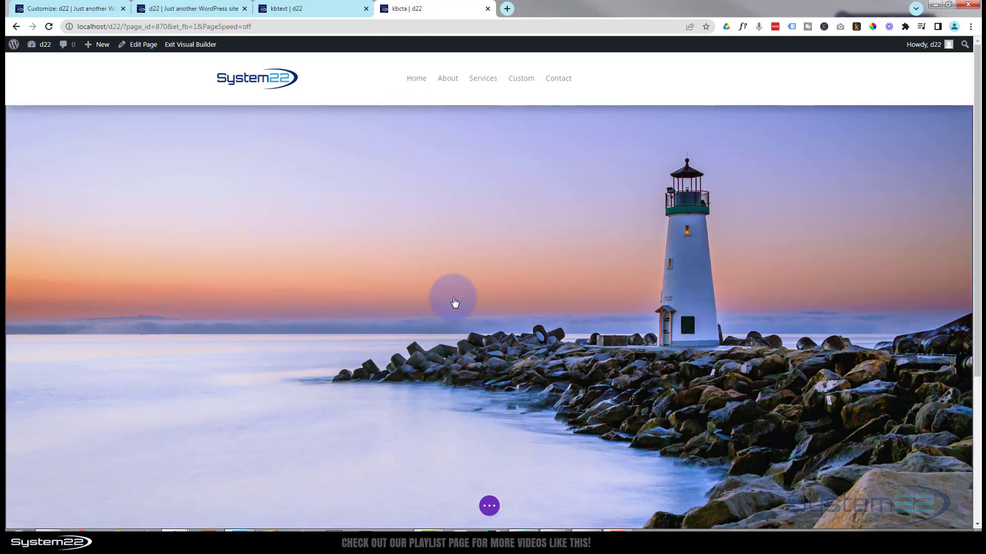
{"action": "mouse_move", "coordinate": [455, 293]}
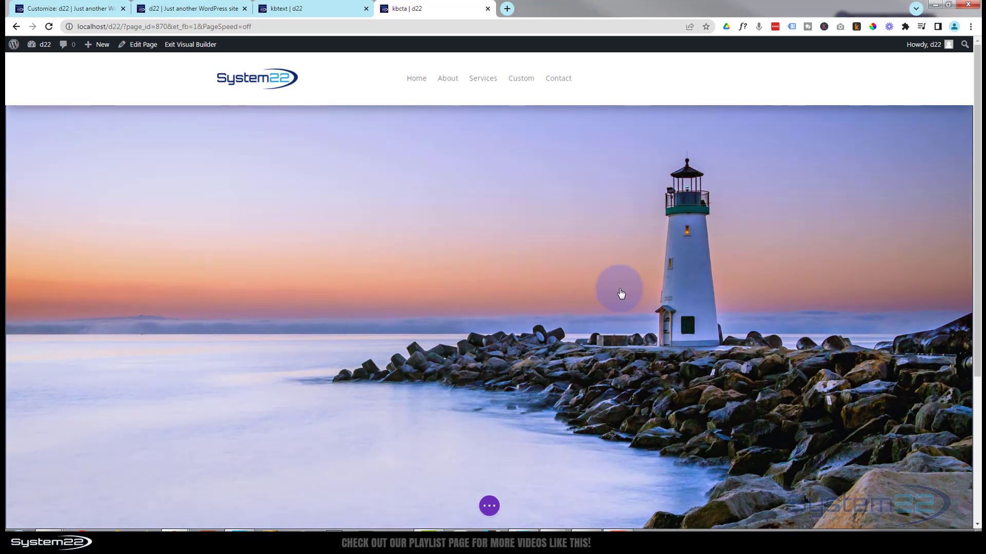
Step: Open the lighthouse Image module's settings from wireframe view, then return to desktop view
{"action": "scroll", "coordinate": [628, 207], "scroll_direction": "down", "scroll_amount": 2}
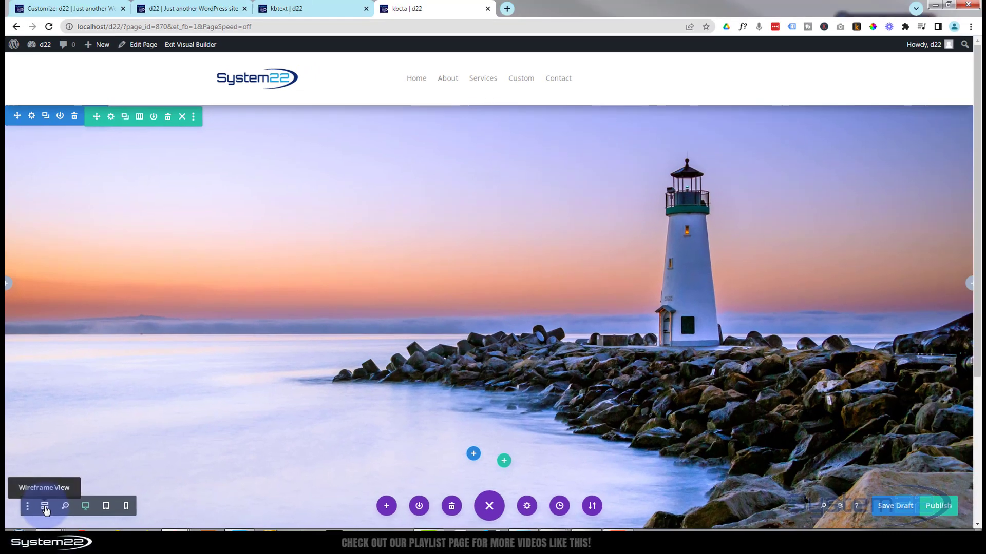
{"action": "left_click", "coordinate": [256, 281]}
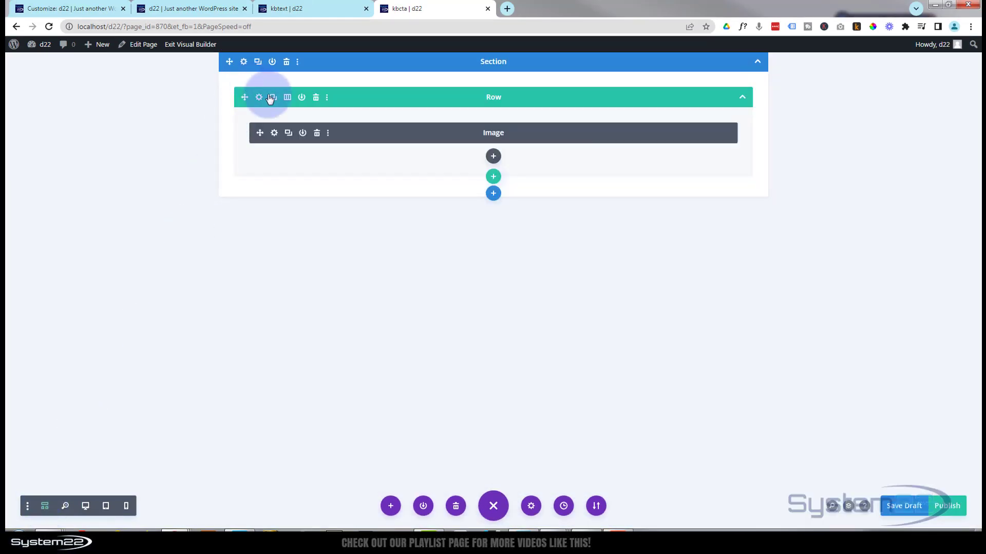
{"action": "left_click", "coordinate": [273, 134]}
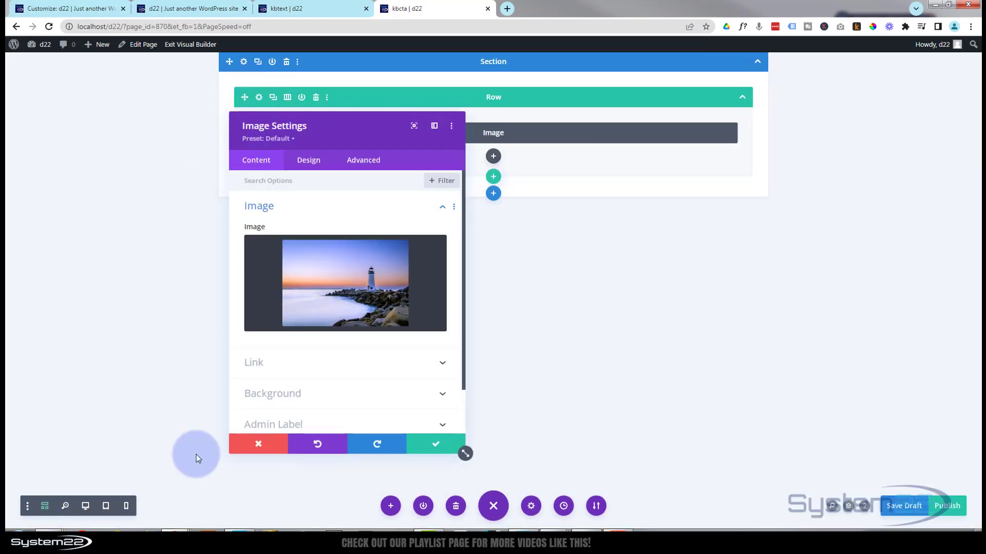
{"action": "left_click", "coordinate": [86, 506]}
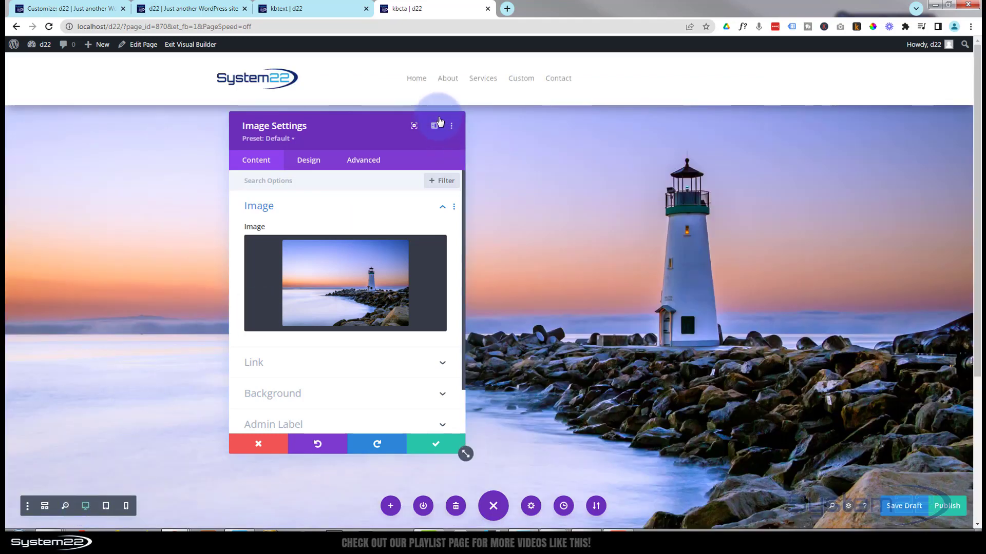
Step: Preview kbimage in the image's Advanced CSS Class field, then delete the class again
{"action": "left_click", "coordinate": [368, 162]}
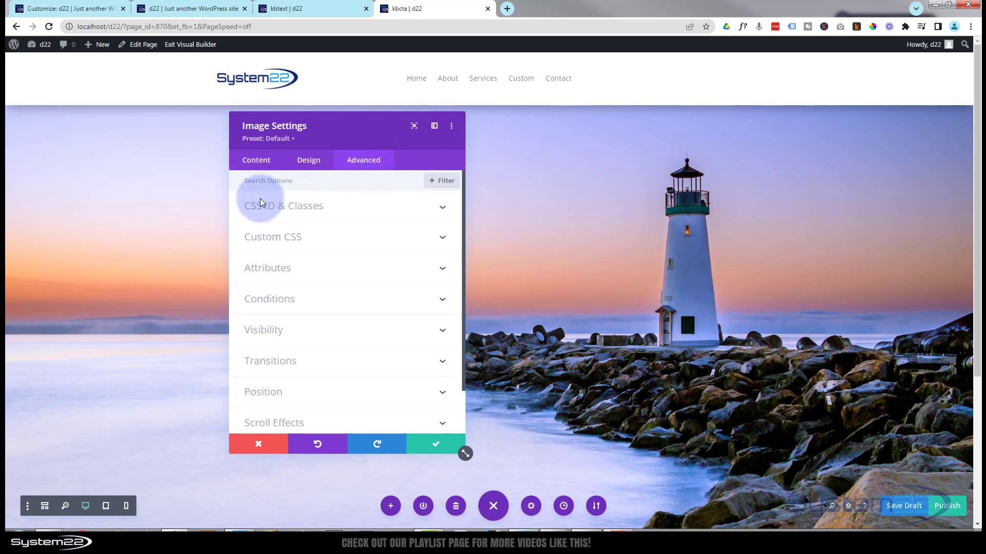
{"action": "left_click", "coordinate": [352, 210]}
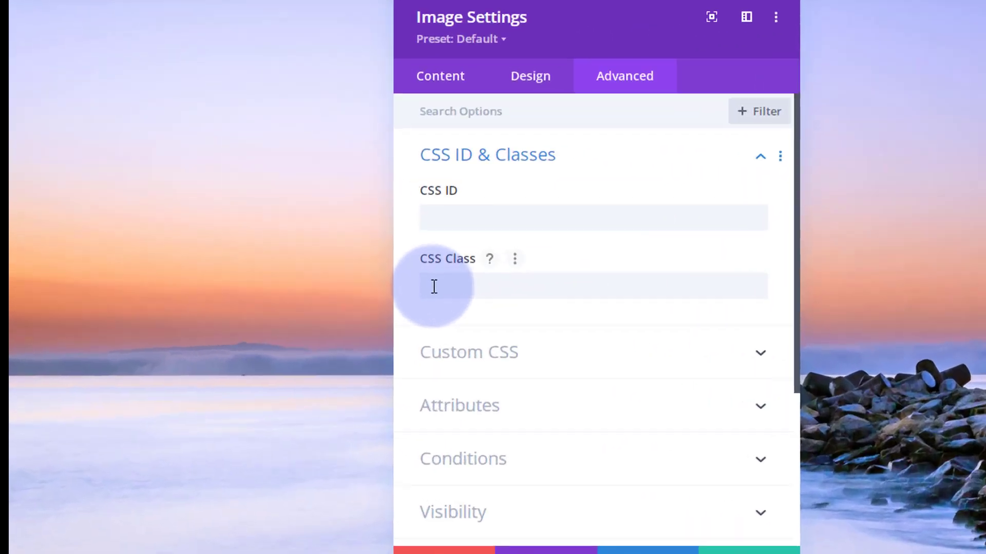
{"action": "left_click", "coordinate": [252, 282]}
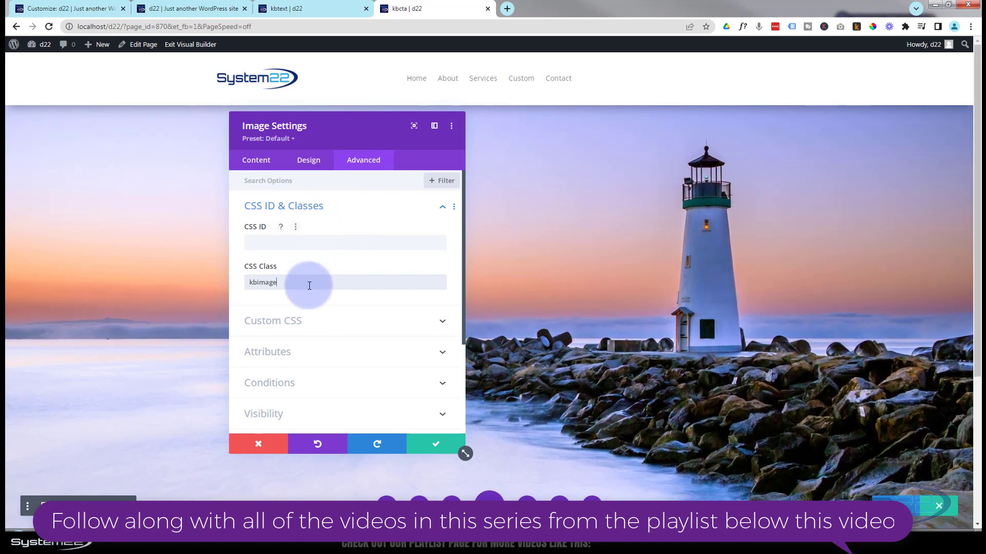
{"action": "left_click_drag", "start_coordinate": [286, 282], "coordinate": [228, 288]}
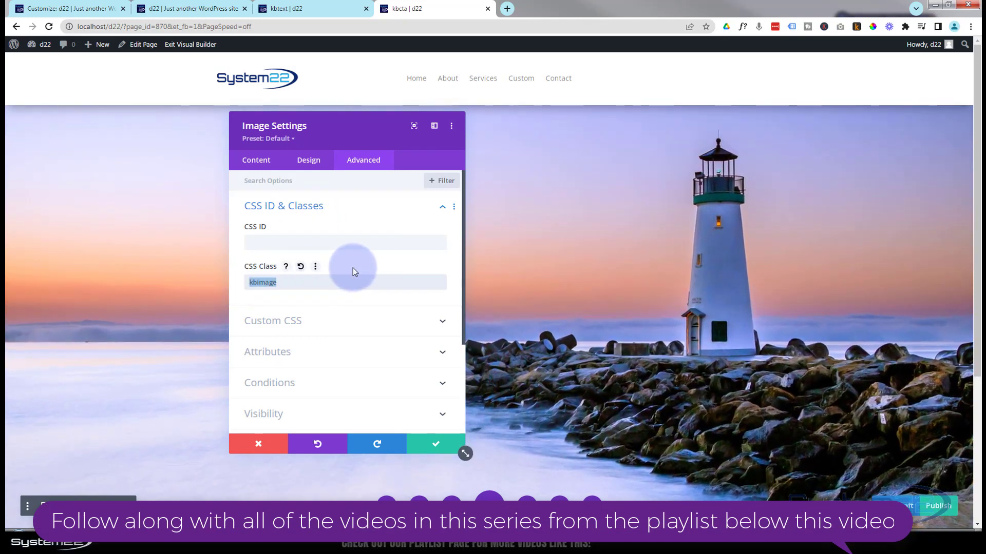
{"action": "key", "text": "BackSpace"}
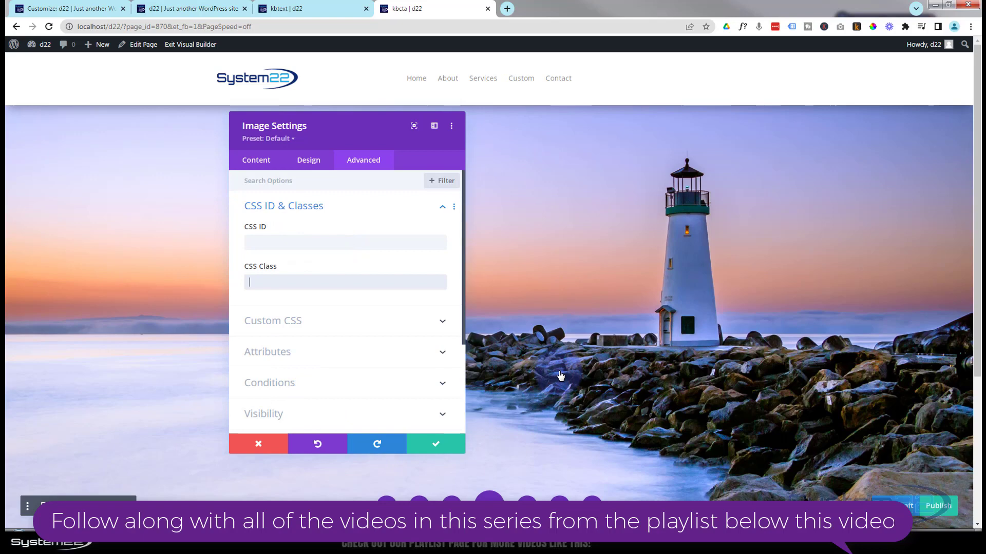
Step: Close the image settings and set the row's custom gutter width to 1, then save
{"action": "left_click", "coordinate": [431, 445]}
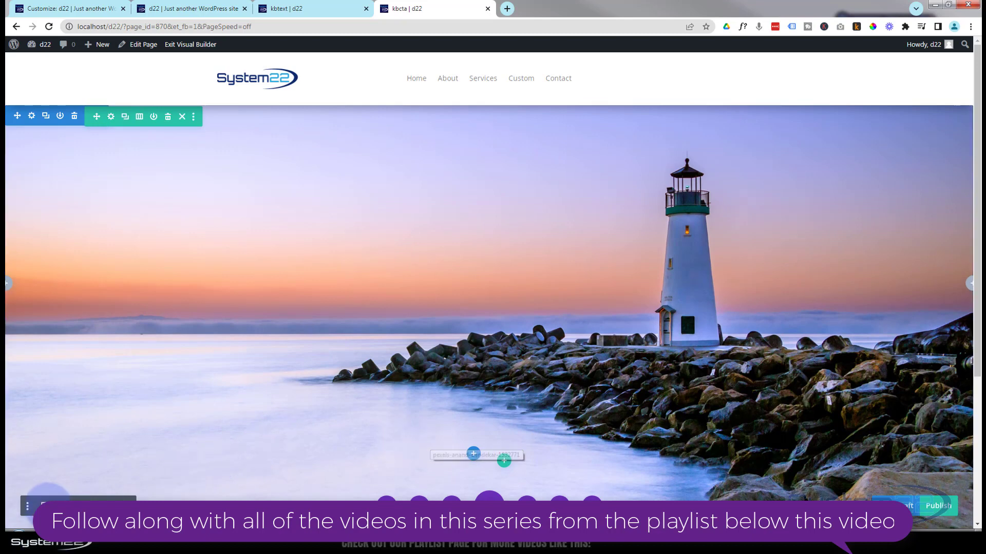
{"action": "left_click", "coordinate": [43, 504]}
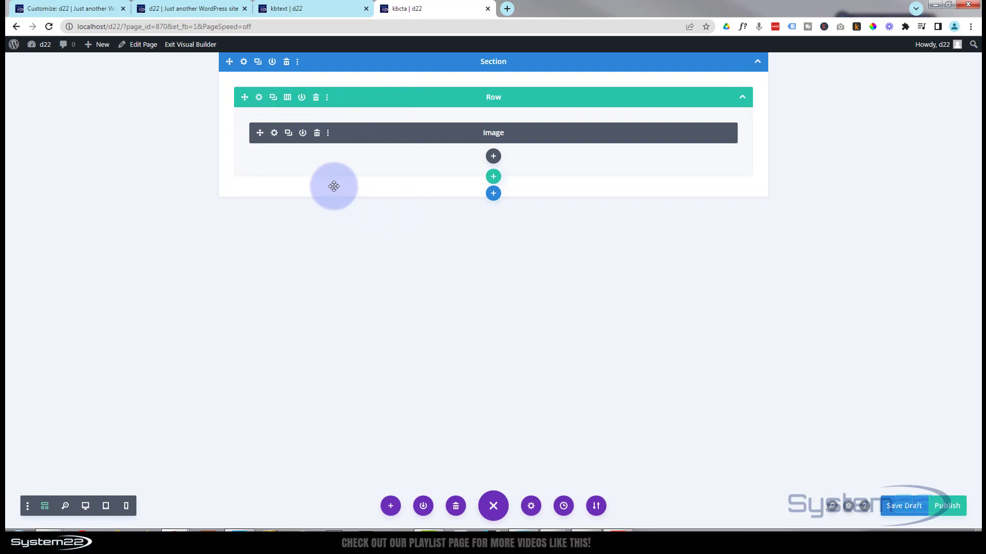
{"action": "left_click", "coordinate": [259, 97]}
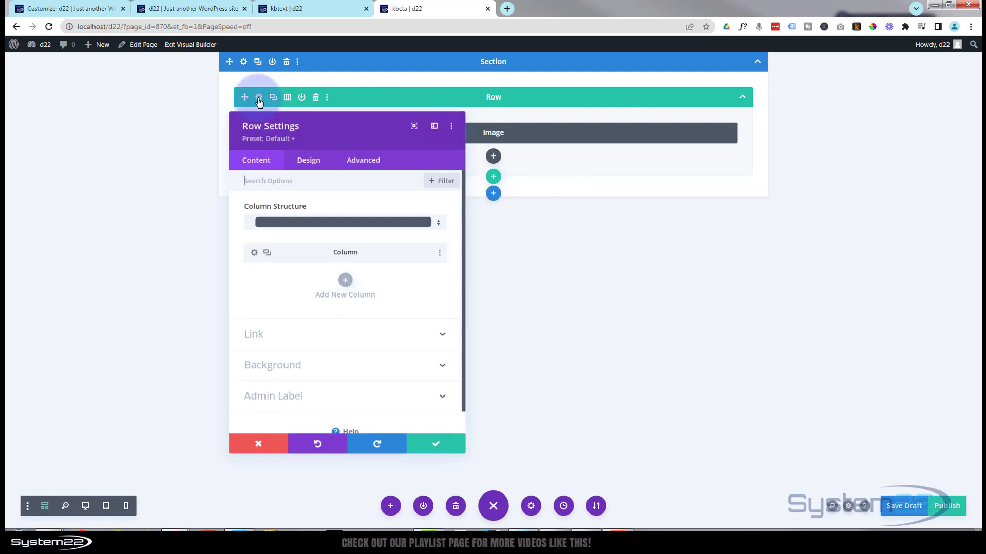
{"action": "left_click", "coordinate": [309, 161]}
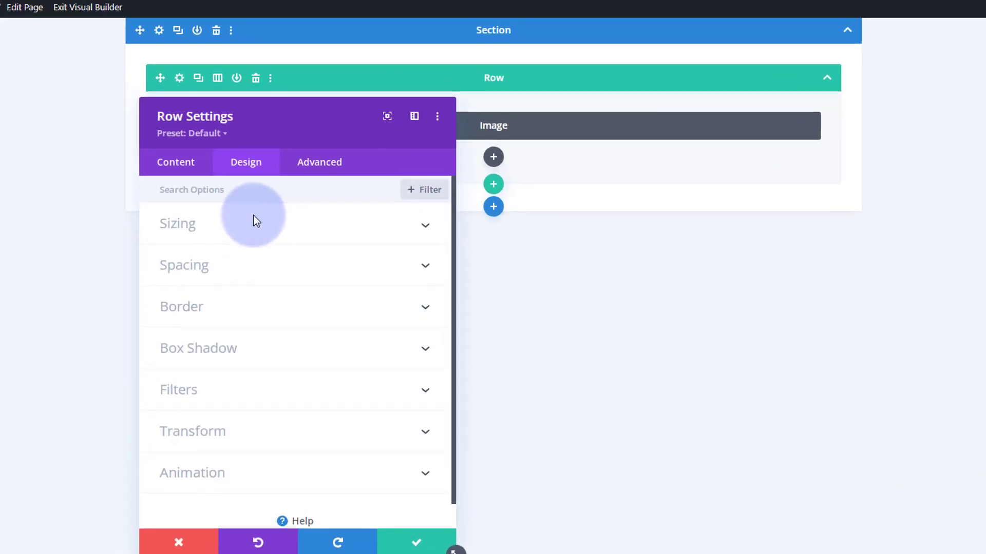
{"action": "left_click", "coordinate": [254, 215]}
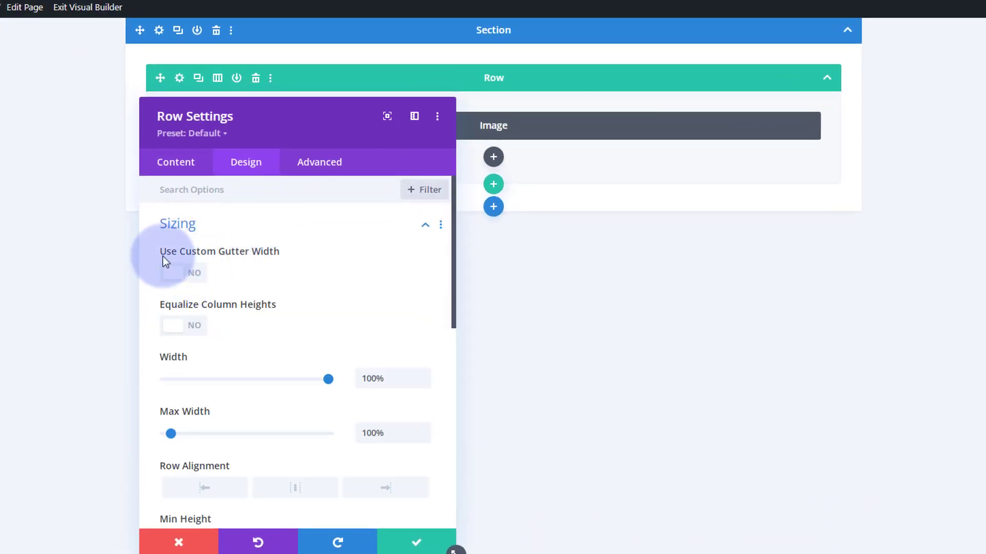
{"action": "left_click", "coordinate": [194, 273]}
{"action": "left_click_drag", "start_coordinate": [271, 327], "coordinate": [138, 327]}
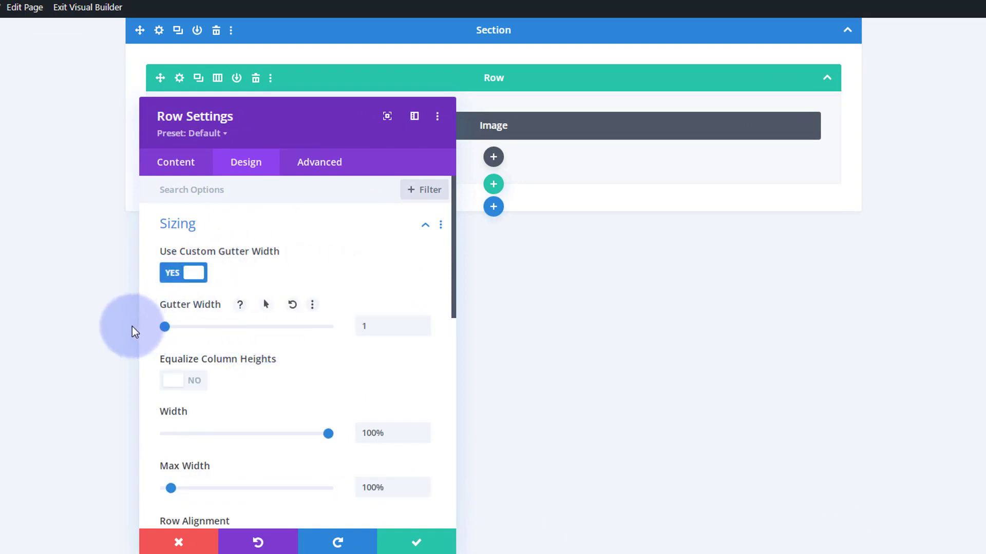
{"action": "left_click", "coordinate": [409, 543]}
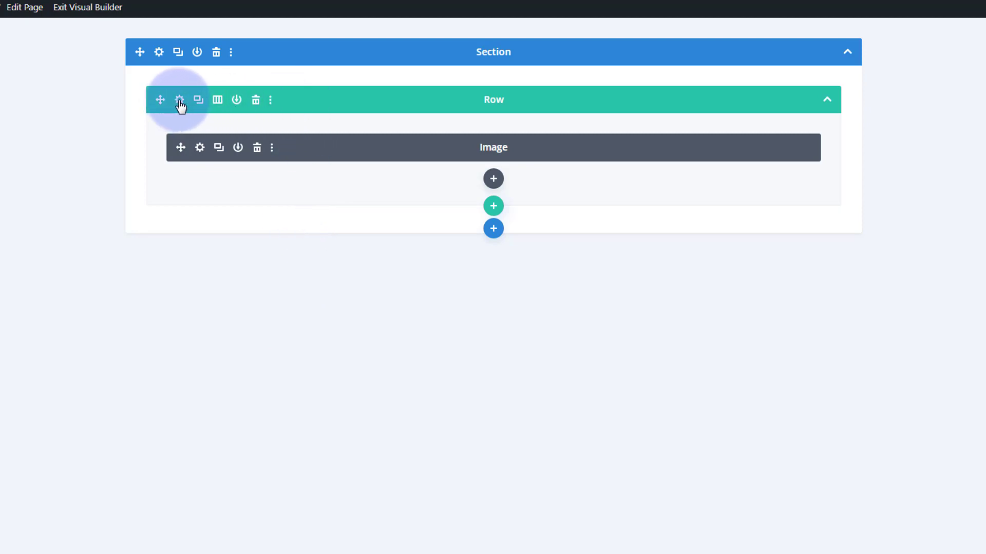
Step: Duplicate the hero row, remove its image, and insert an Icon module in it
{"action": "left_click", "coordinate": [198, 101]}
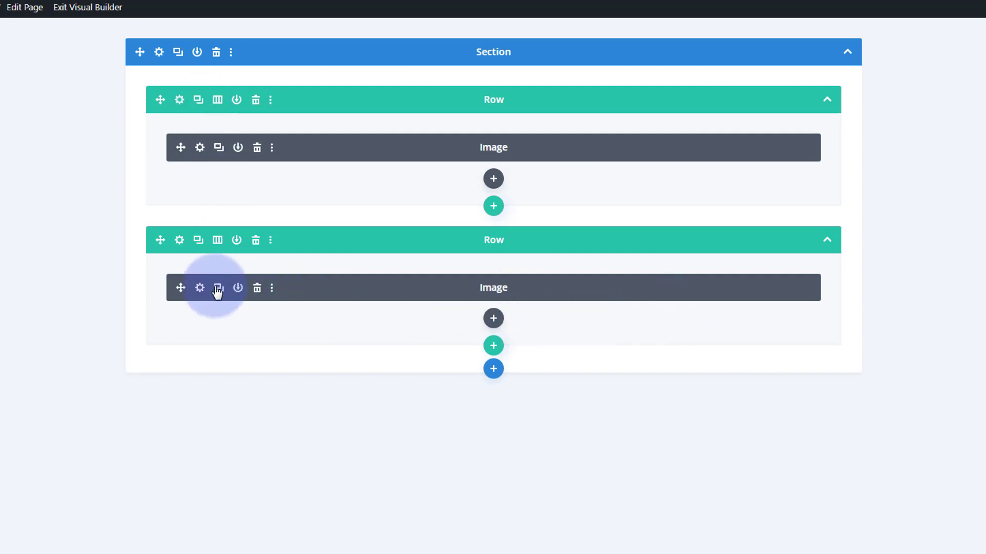
{"action": "left_click", "coordinate": [257, 291]}
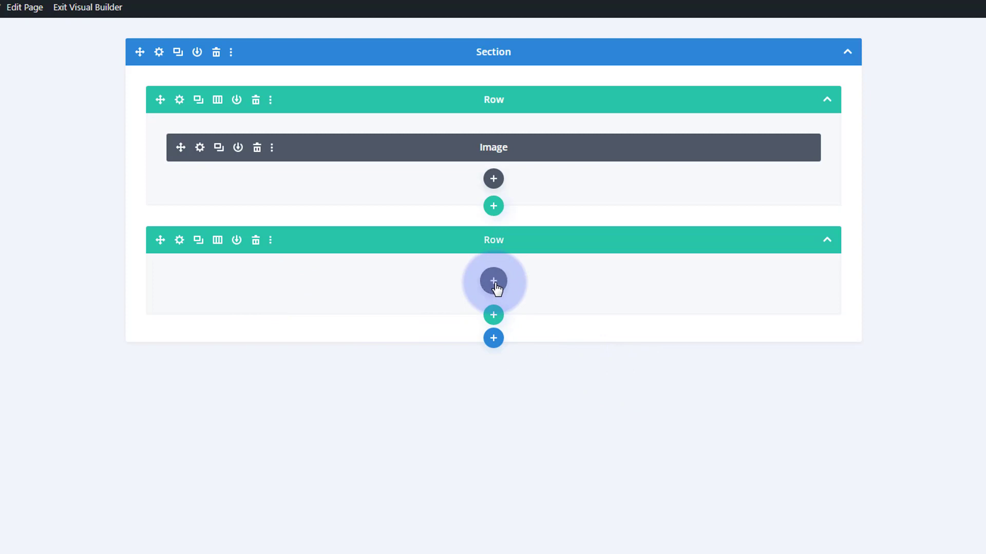
{"action": "left_click", "coordinate": [493, 281]}
{"action": "scroll", "coordinate": [462, 456], "scroll_direction": "down", "scroll_amount": 3}
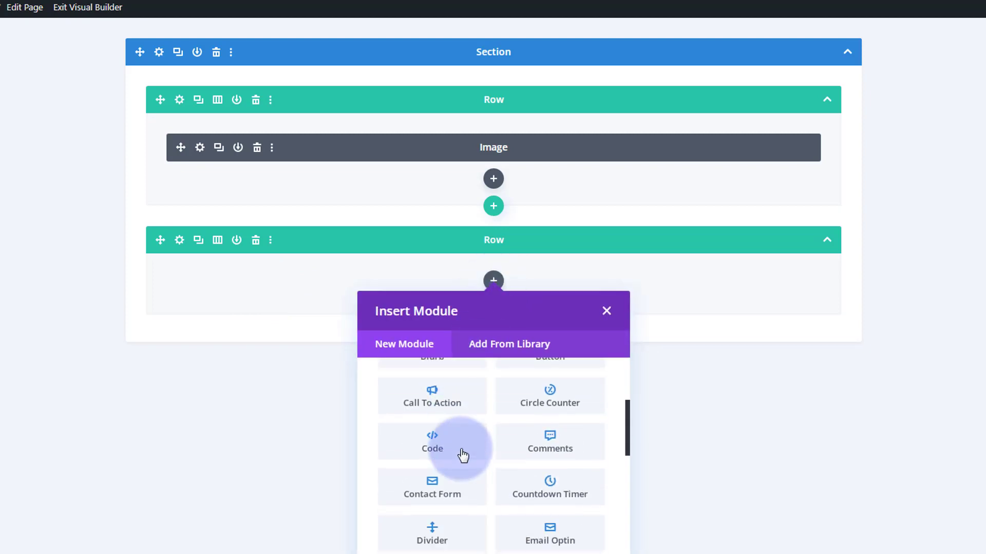
{"action": "scroll", "coordinate": [462, 455], "scroll_direction": "down", "scroll_amount": 4}
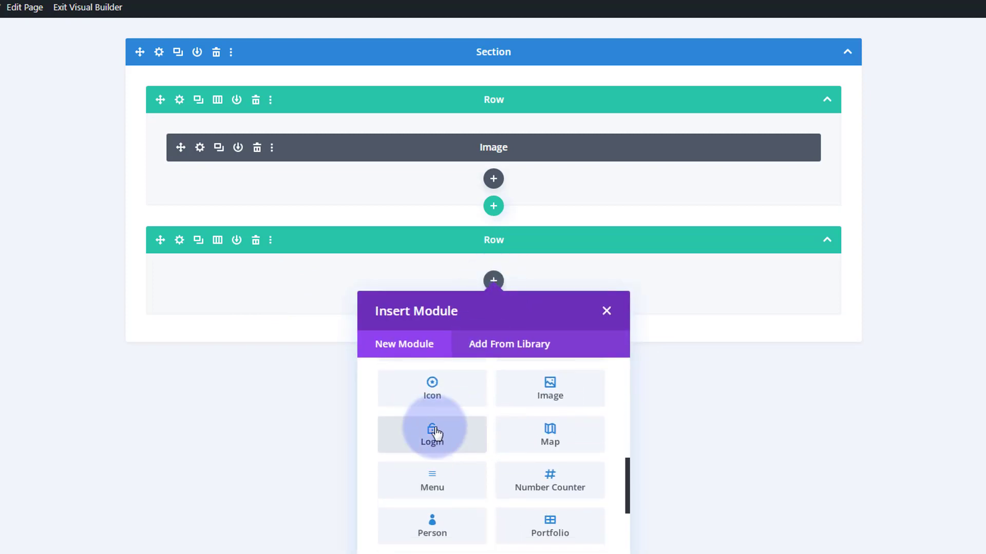
{"action": "left_click", "coordinate": [432, 398]}
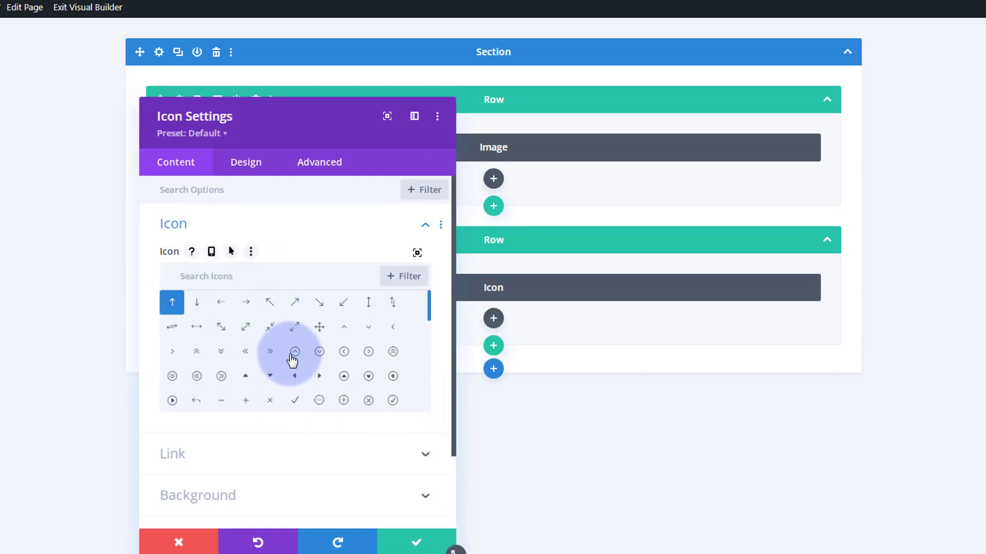
Step: Choose the heart from the full icon picker and confirm it
{"action": "scroll", "coordinate": [309, 347], "scroll_direction": "down", "scroll_amount": 10}
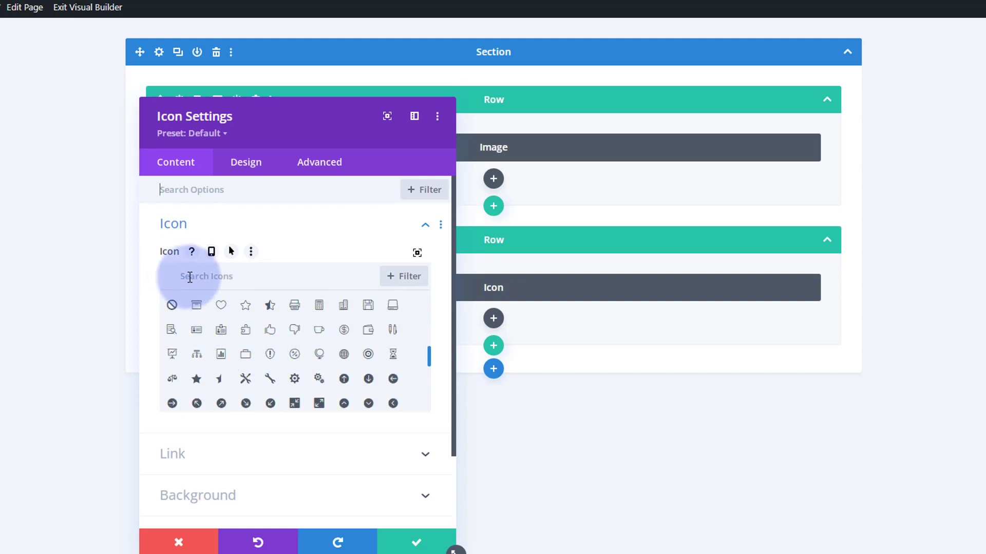
{"action": "left_click", "coordinate": [416, 253]}
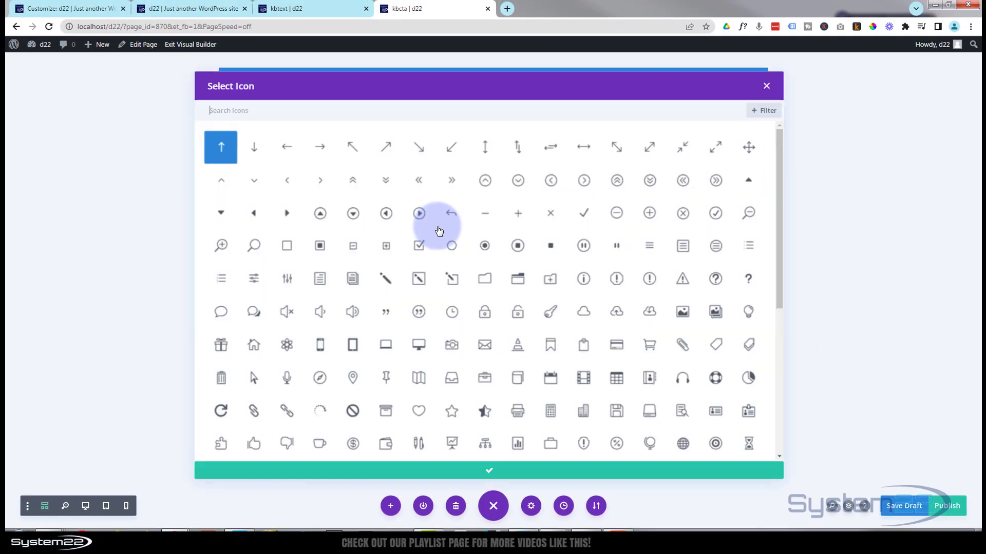
{"action": "scroll", "coordinate": [425, 263], "scroll_direction": "down", "scroll_amount": 3}
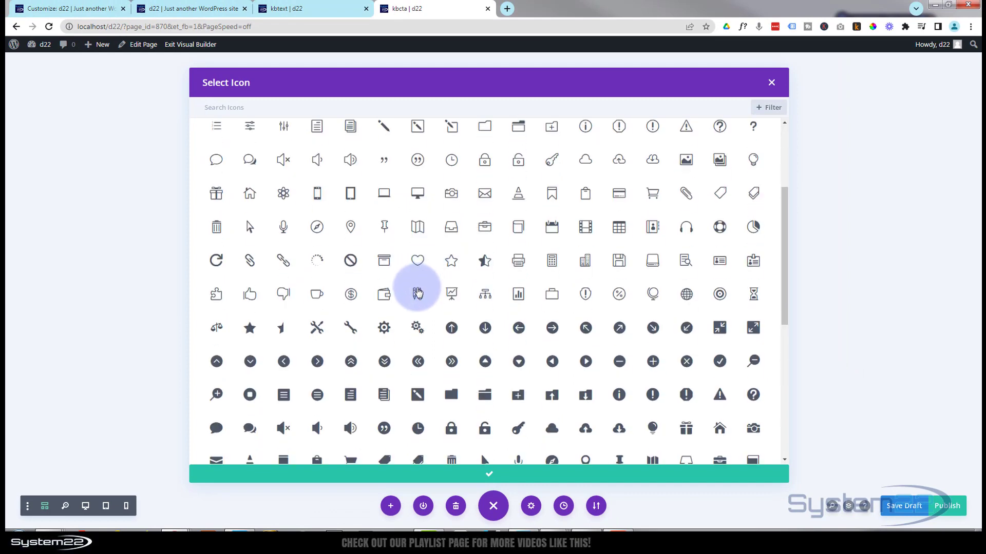
{"action": "left_click", "coordinate": [418, 261]}
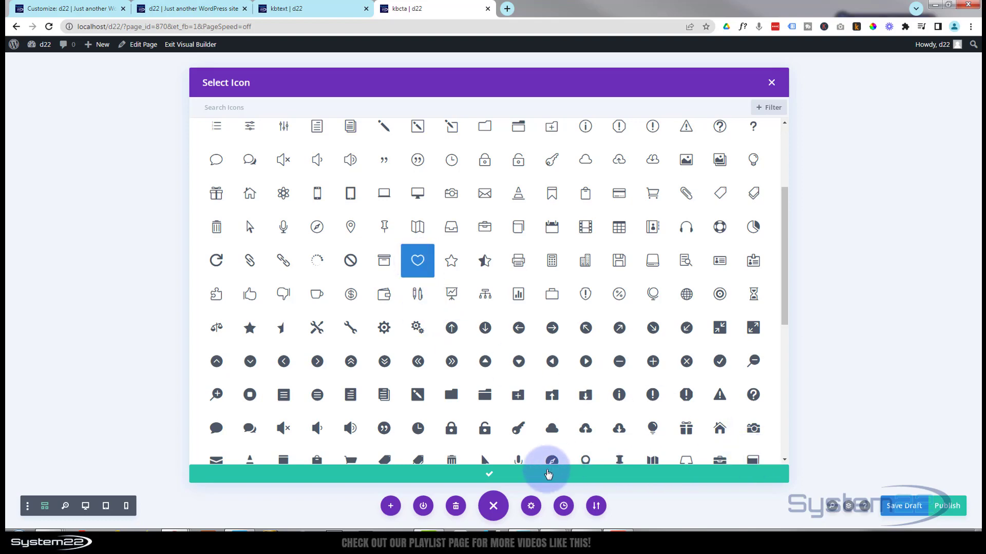
{"action": "left_click", "coordinate": [491, 474]}
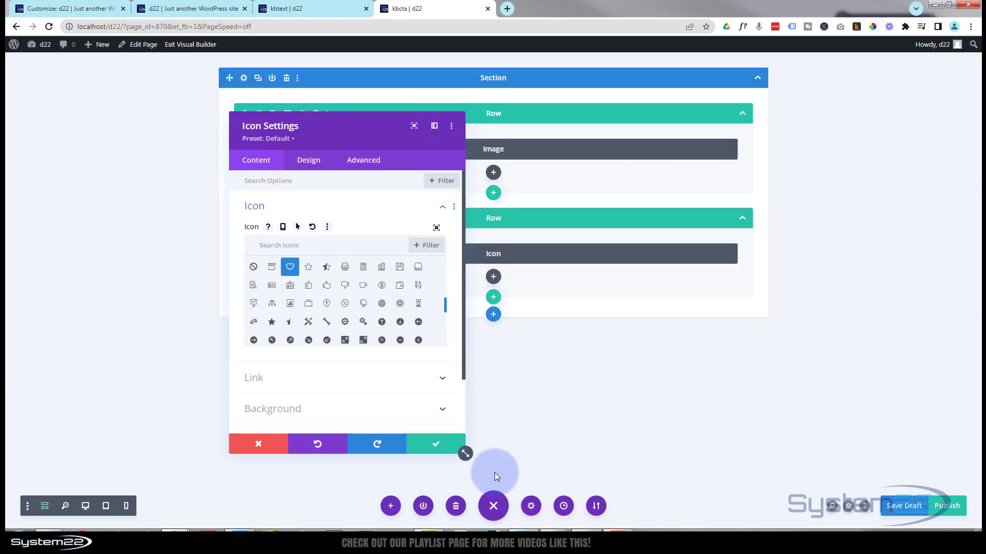
Step: In desktop preview, scroll to the heart beneath the lighthouse image and save the Icon settings
{"action": "left_click", "coordinate": [86, 506]}
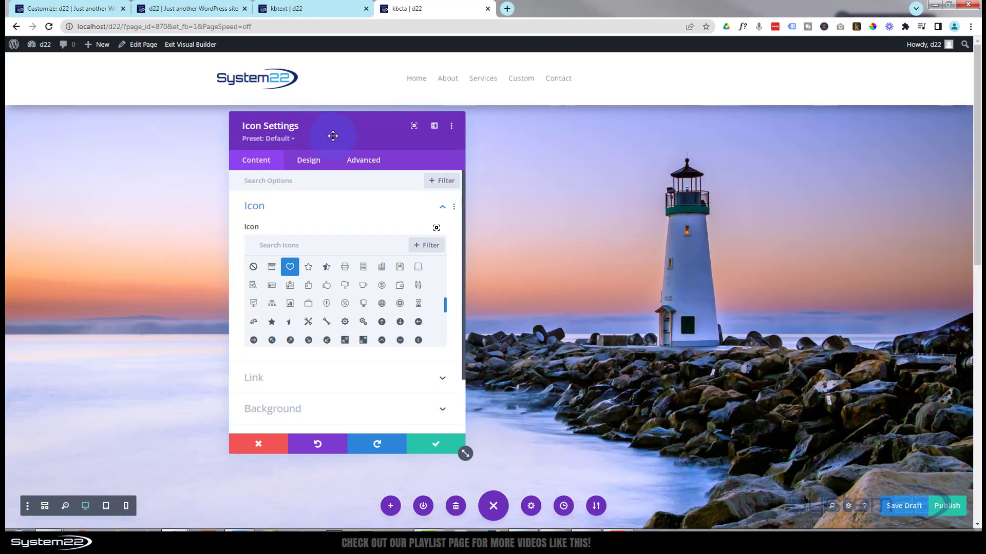
{"action": "left_click_drag", "start_coordinate": [338, 136], "coordinate": [696, 139]}
{"action": "scroll", "coordinate": [261, 240], "scroll_direction": "down", "scroll_amount": 2}
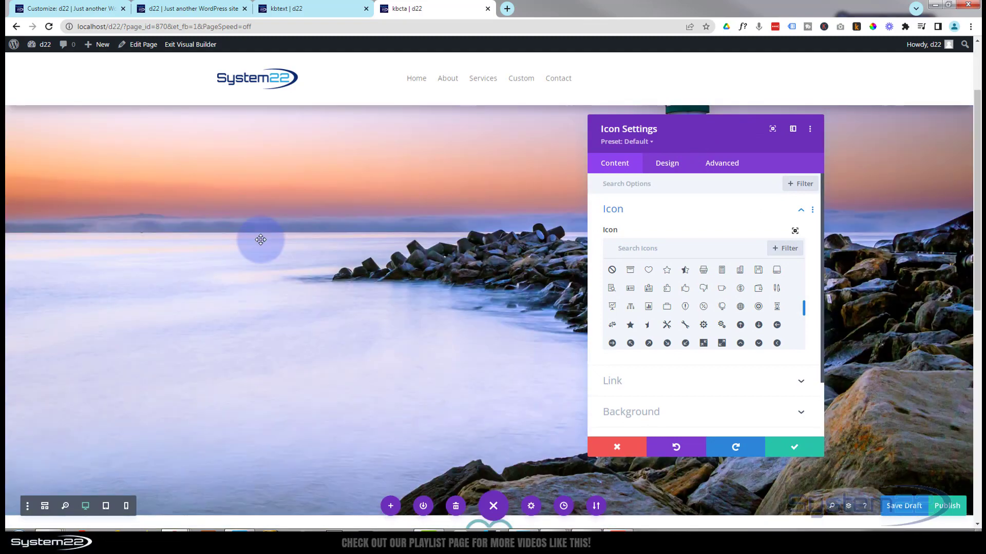
{"action": "scroll", "coordinate": [261, 240], "scroll_direction": "down", "scroll_amount": 3}
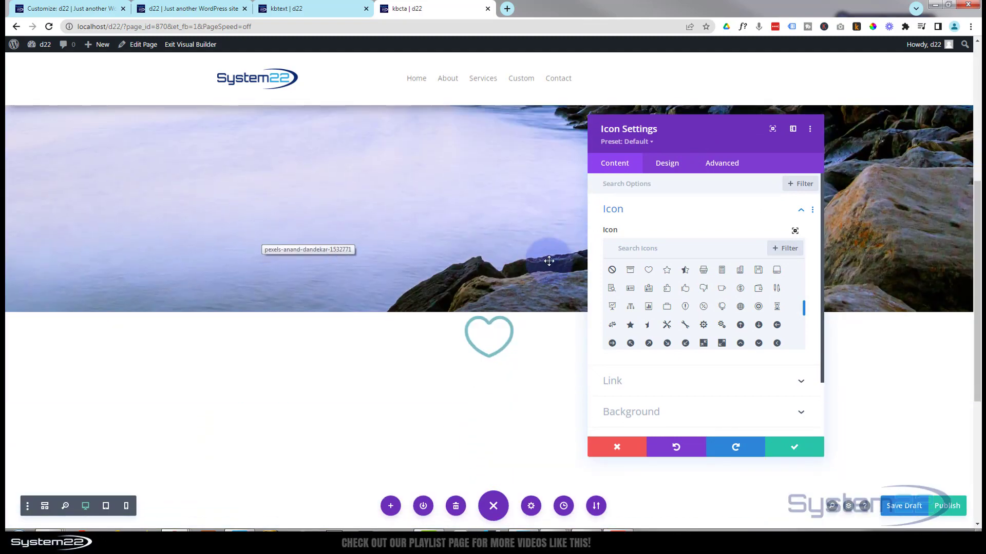
{"action": "left_click", "coordinate": [492, 386]}
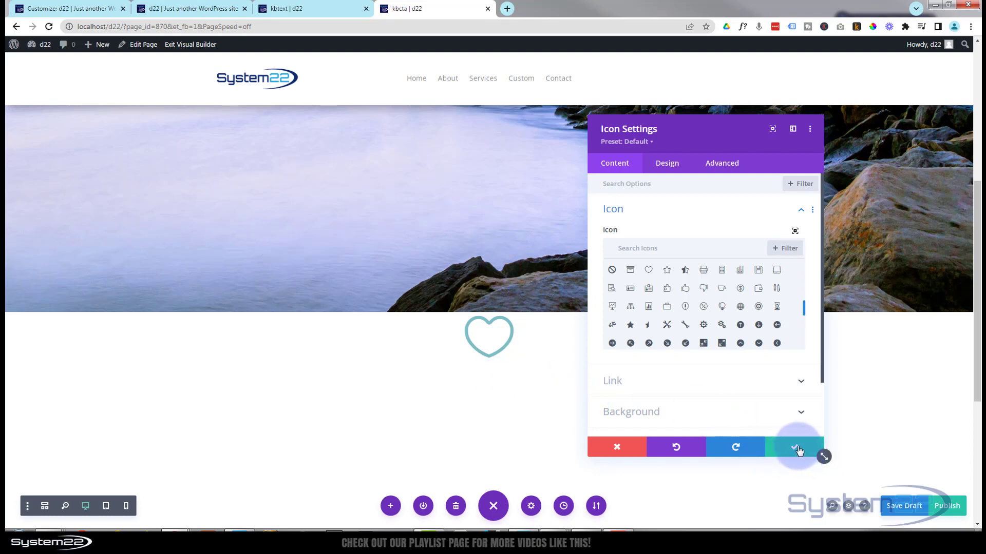
{"action": "left_click", "coordinate": [796, 449]}
{"action": "scroll", "coordinate": [795, 450], "scroll_direction": "down", "scroll_amount": 3}
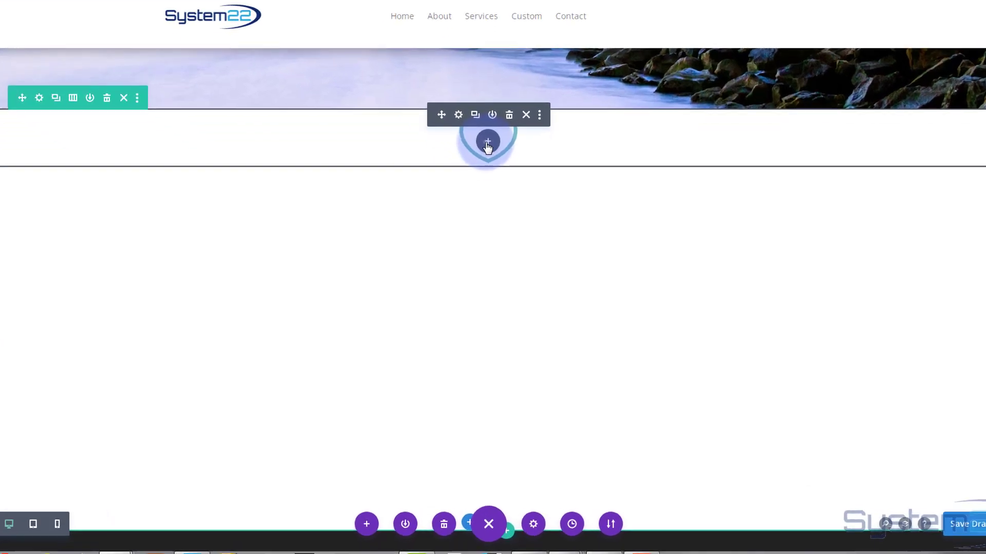
Step: Add a Call To Action module below the heart and replace its Click Here button text with Learn More
{"action": "left_click", "coordinate": [487, 185]}
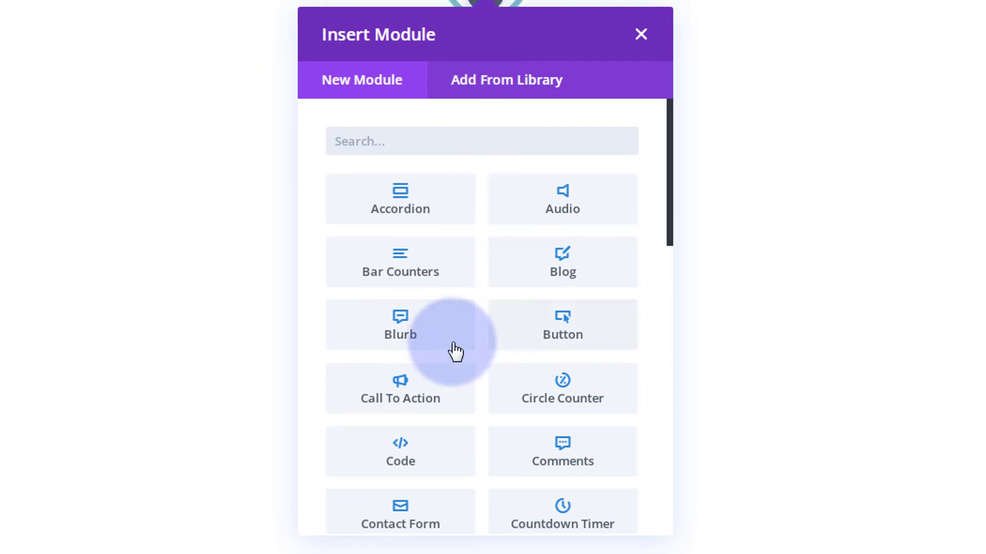
{"action": "left_click", "coordinate": [398, 401]}
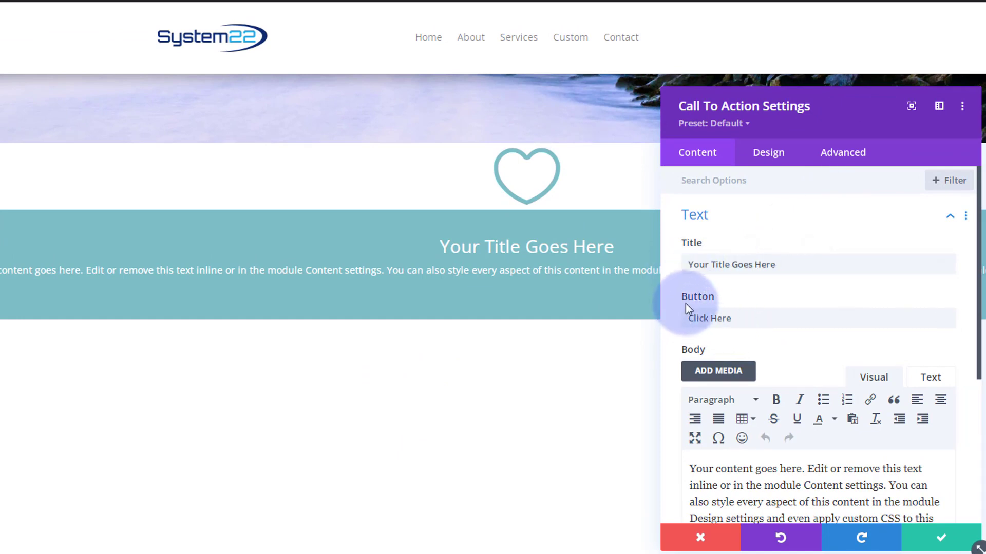
{"action": "left_click_drag", "start_coordinate": [688, 324], "coordinate": [762, 316]}
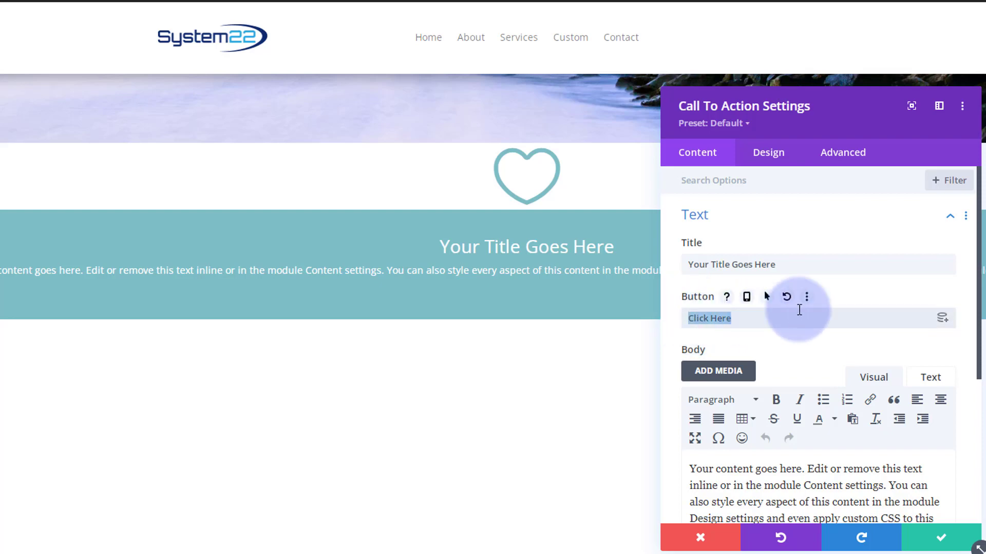
{"action": "key", "text": "BackSpace"}
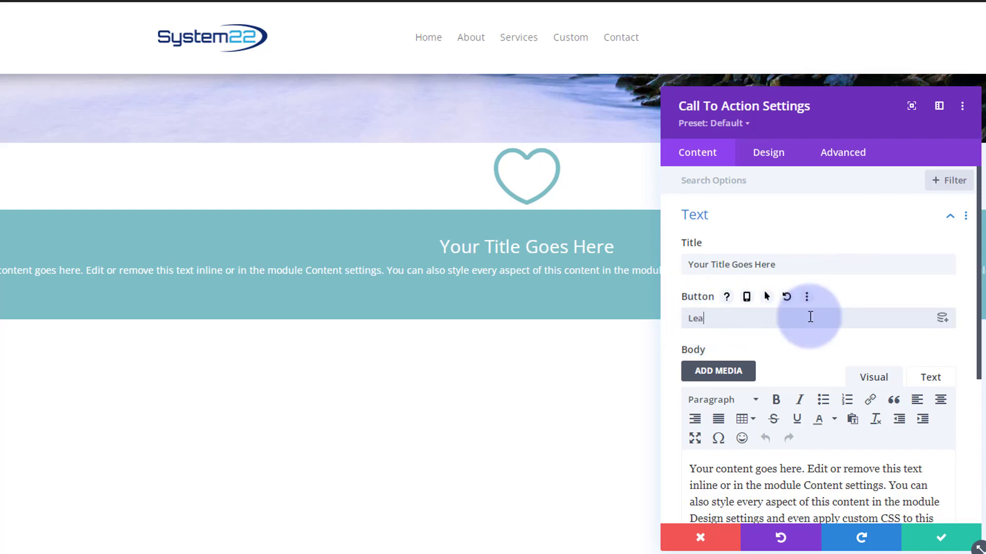
{"action": "scroll", "coordinate": [810, 317], "scroll_direction": "down", "scroll_amount": 3}
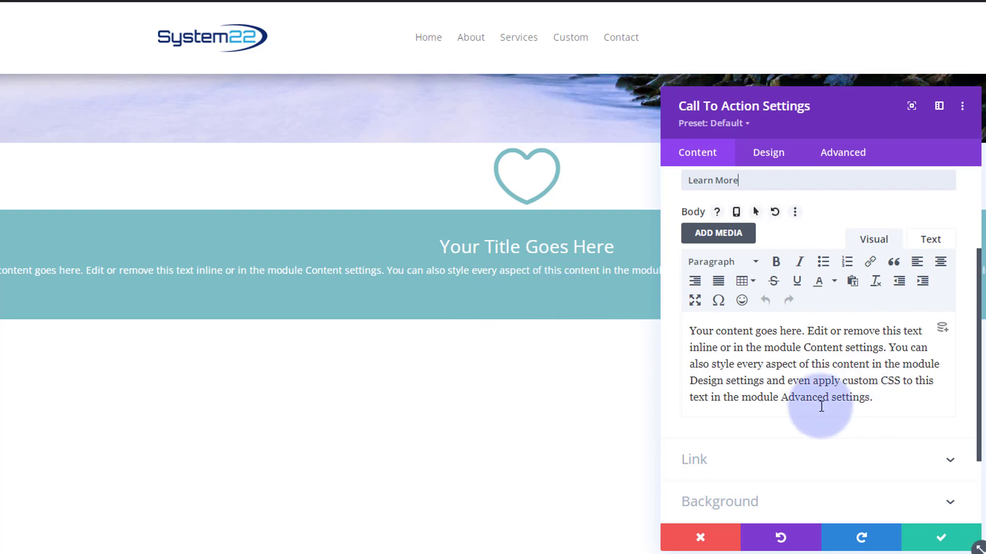
{"action": "scroll", "coordinate": [821, 405], "scroll_direction": "up", "scroll_amount": 3}
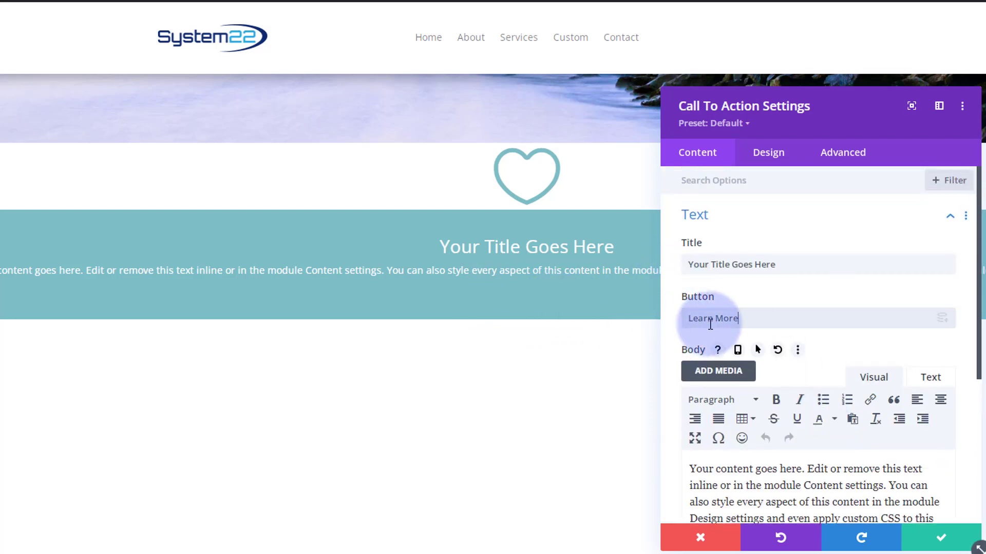
{"action": "scroll", "coordinate": [751, 311], "scroll_direction": "down", "scroll_amount": 2}
{"action": "scroll", "coordinate": [752, 312], "scroll_direction": "down", "scroll_amount": 5}
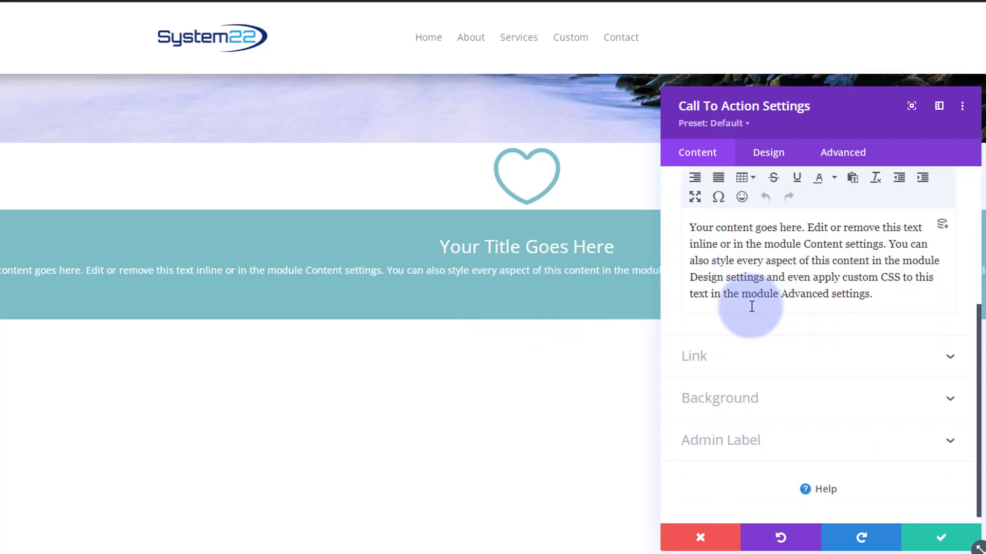
Step: Set the button's Link URL to #
{"action": "left_click", "coordinate": [769, 360]}
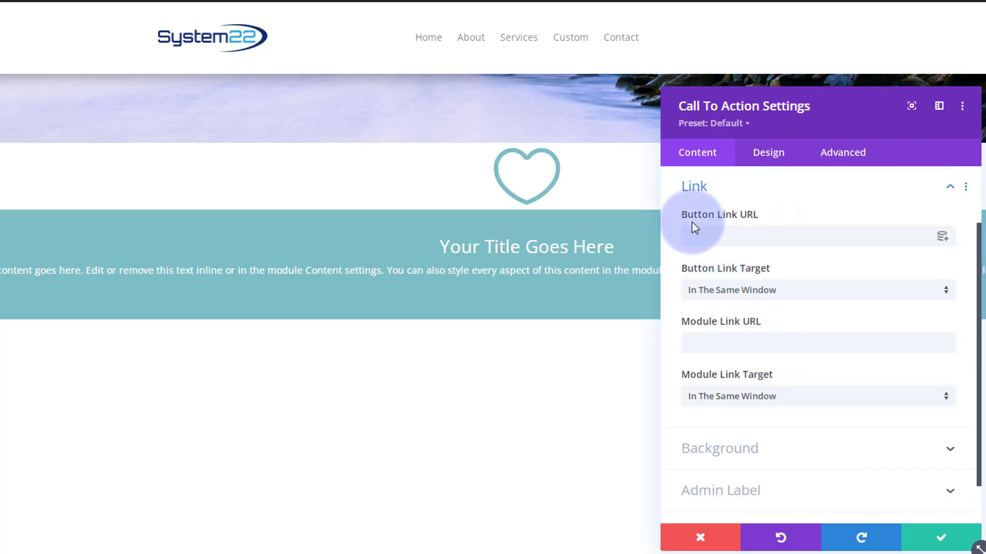
{"action": "left_click", "coordinate": [703, 234]}
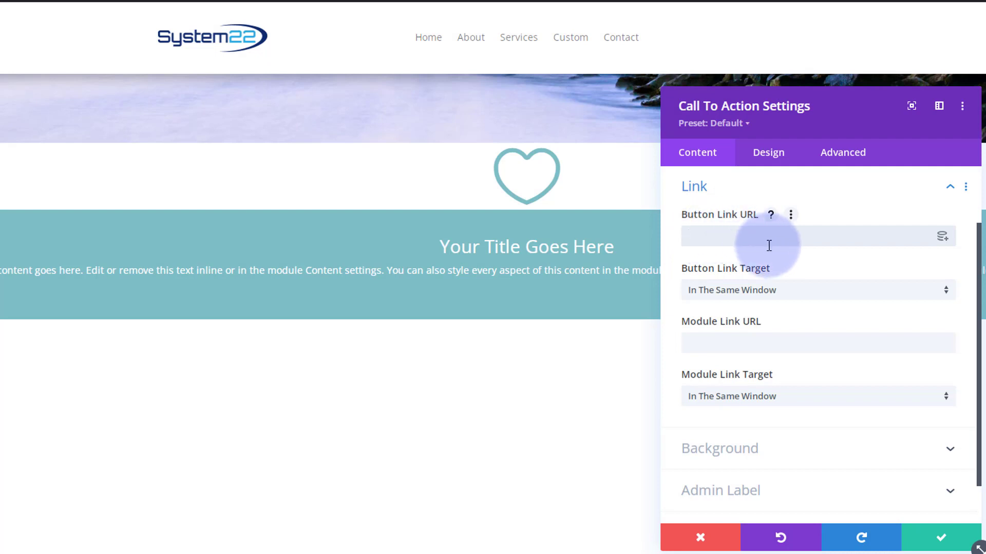
{"action": "type", "text": "#"}
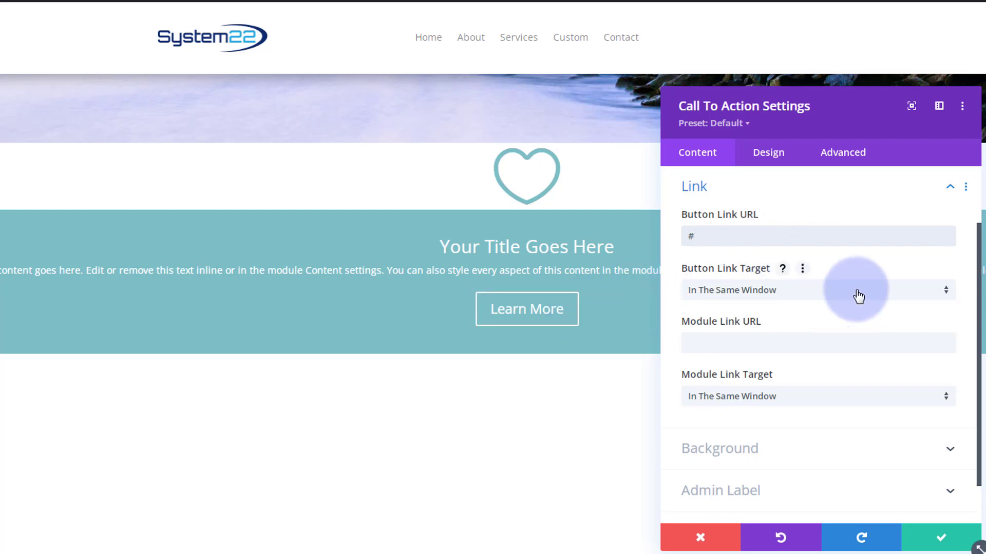
{"action": "scroll", "coordinate": [810, 304], "scroll_direction": "down", "scroll_amount": 2}
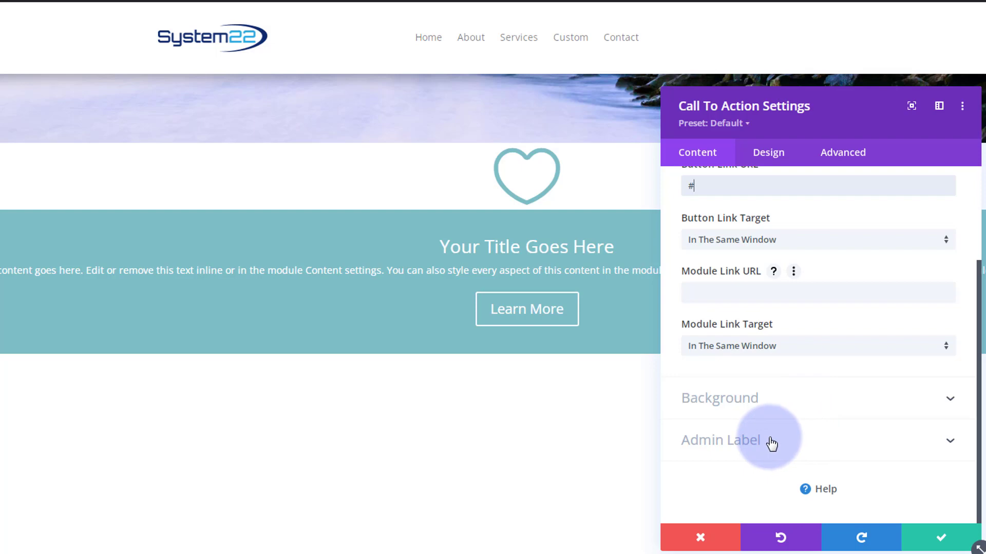
Step: Style the call-to-action title uppercase, bold, 35px, with a text shadow preset
{"action": "left_click", "coordinate": [773, 159]}
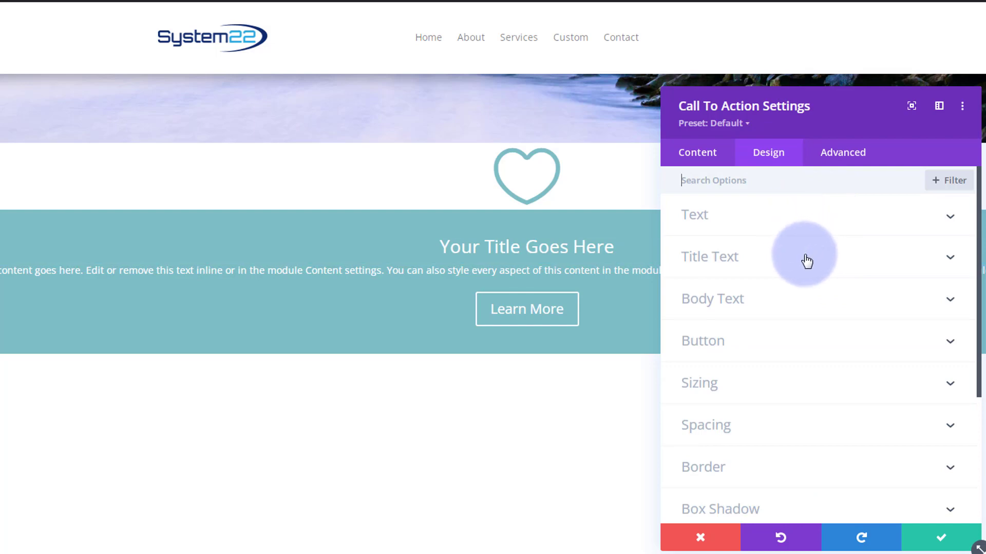
{"action": "left_click", "coordinate": [786, 263]}
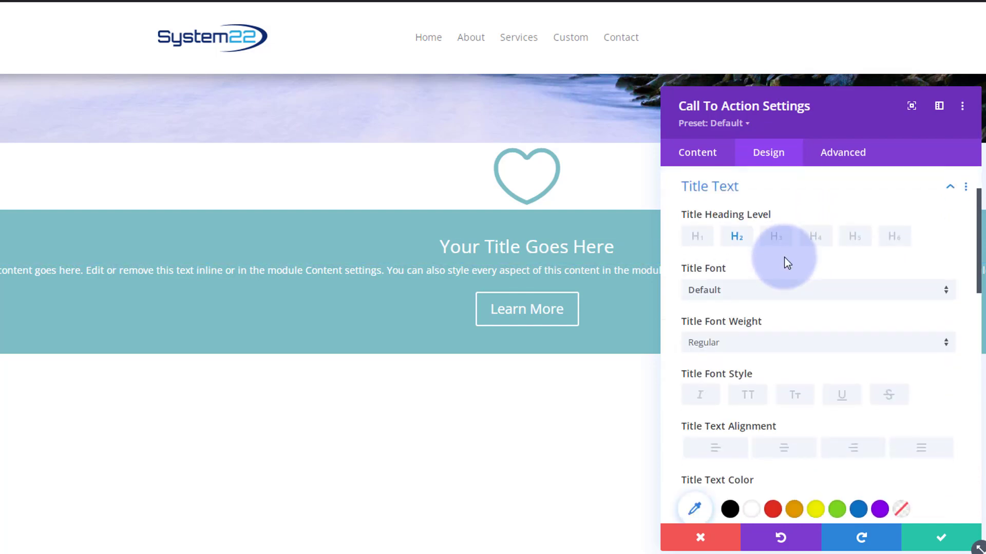
{"action": "scroll", "coordinate": [785, 263], "scroll_direction": "down", "scroll_amount": 3}
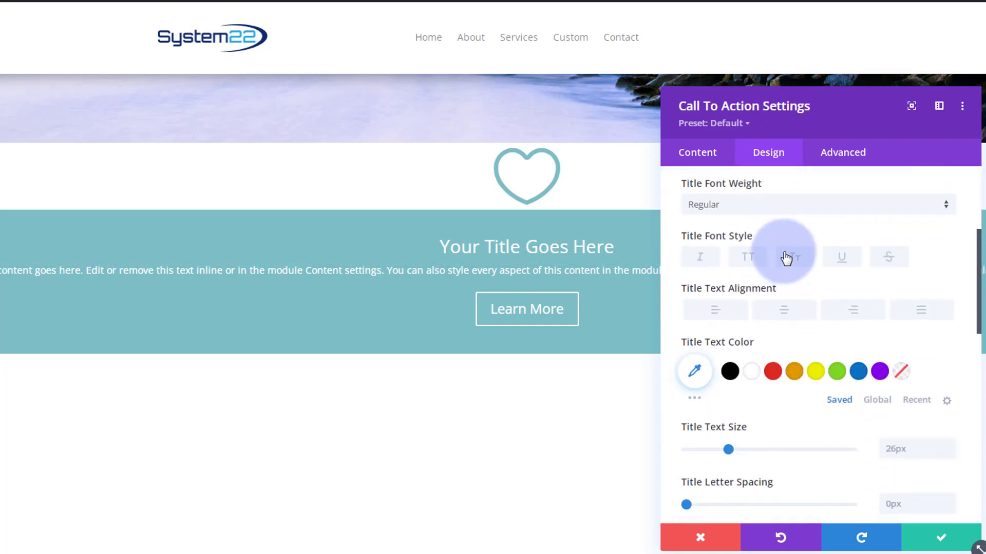
{"action": "left_click", "coordinate": [748, 259]}
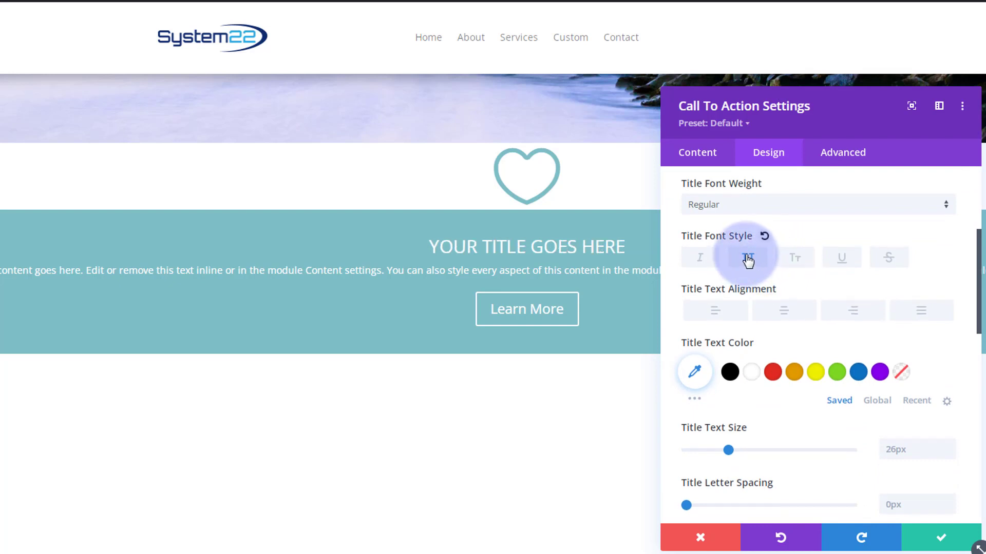
{"action": "left_click", "coordinate": [746, 204]}
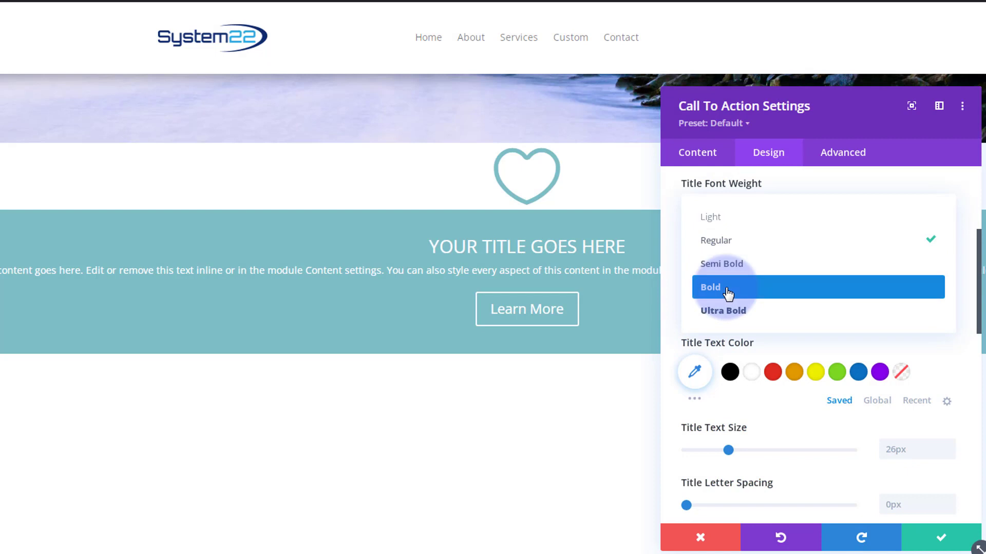
{"action": "left_click", "coordinate": [727, 288]}
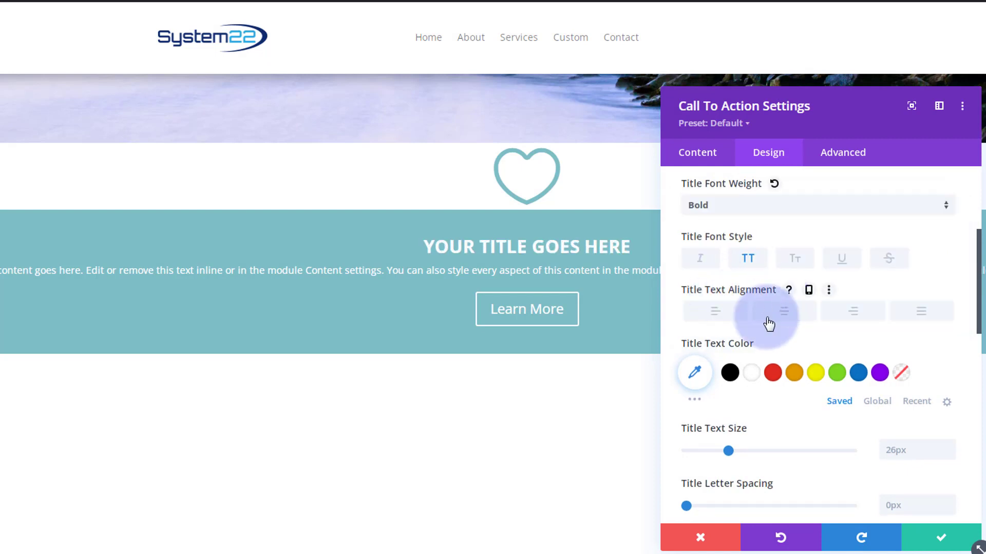
{"action": "scroll", "coordinate": [750, 382], "scroll_direction": "down", "scroll_amount": 2}
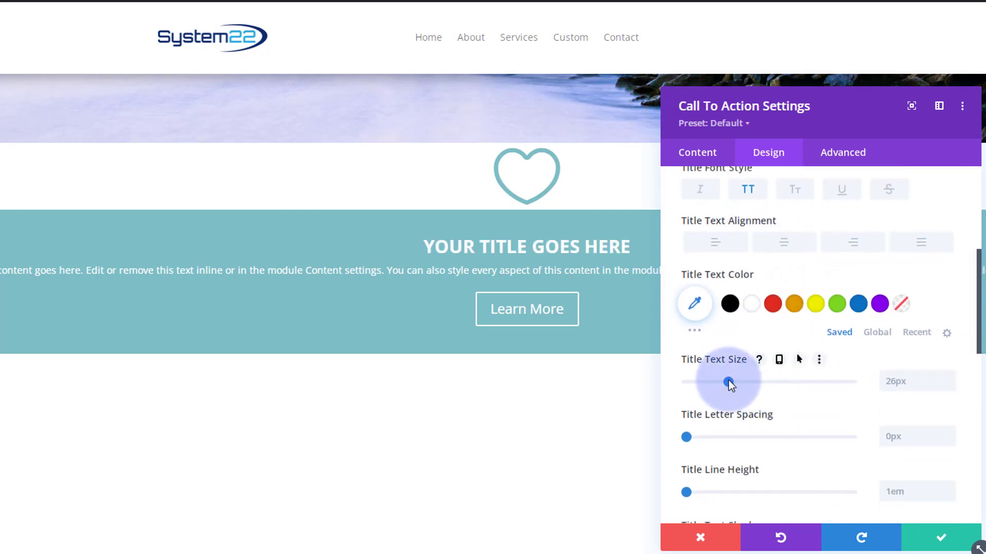
{"action": "left_click_drag", "start_coordinate": [734, 382], "coordinate": [750, 382]}
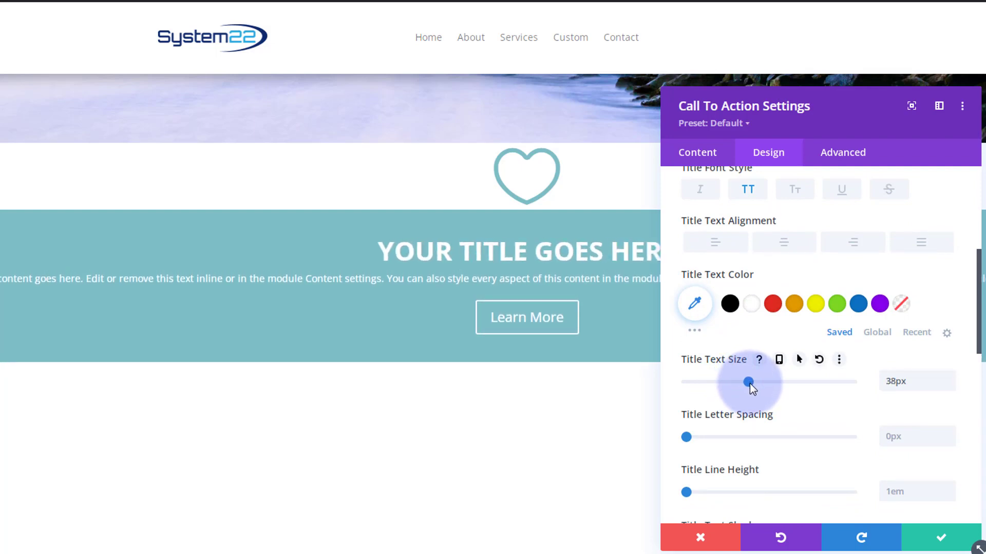
{"action": "scroll", "coordinate": [750, 383], "scroll_direction": "down", "scroll_amount": 4}
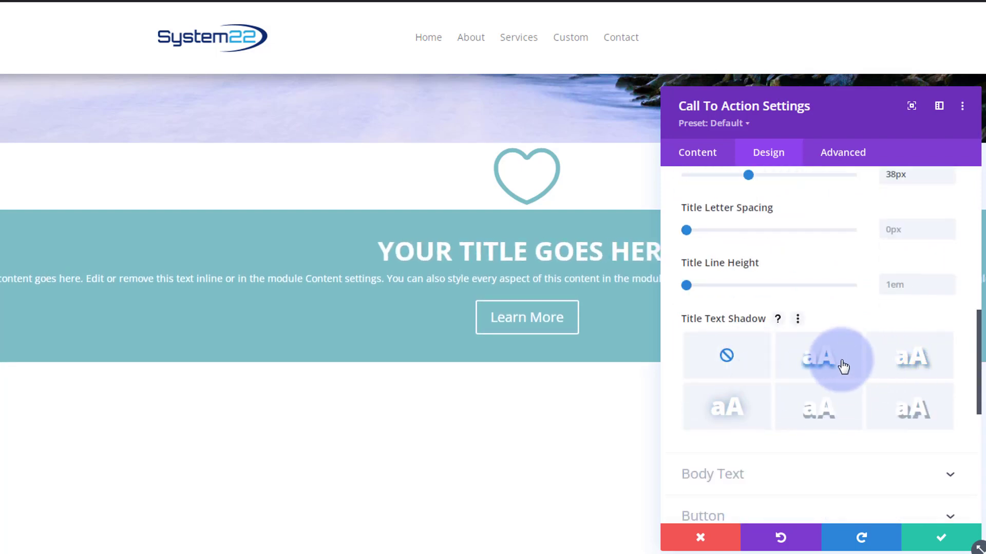
{"action": "left_click", "coordinate": [843, 366]}
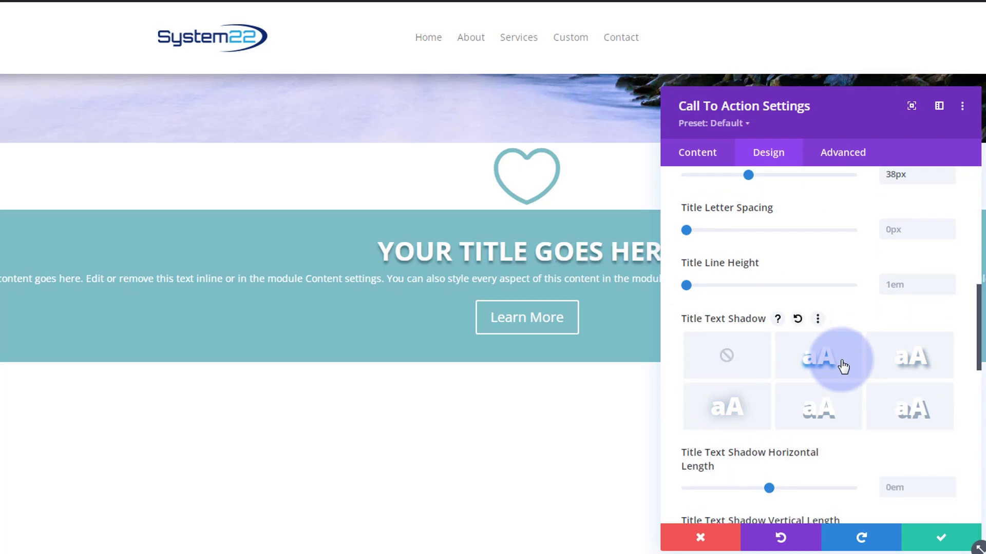
{"action": "scroll", "coordinate": [807, 336], "scroll_direction": "down", "scroll_amount": 6}
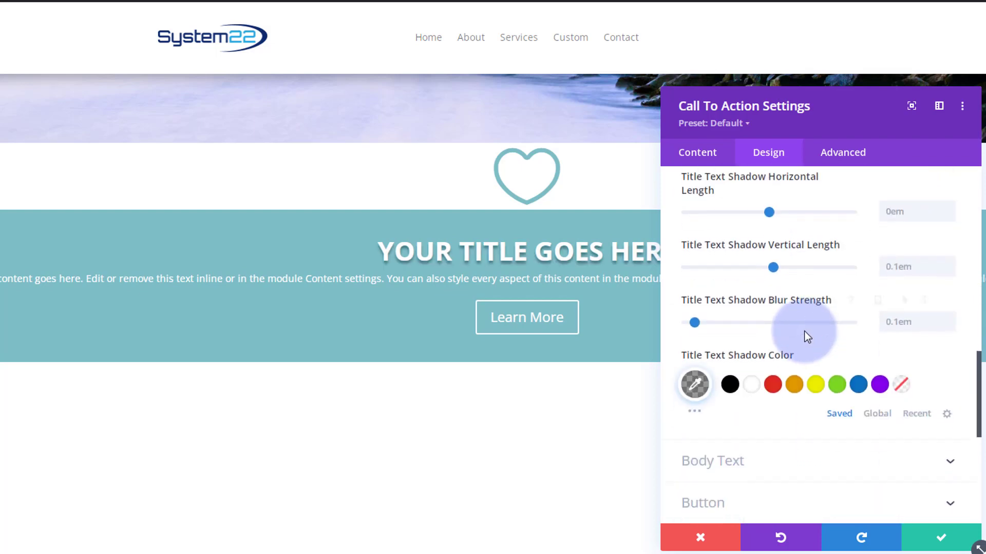
Step: Set the call-to-action body text size to 18px
{"action": "left_click", "coordinate": [774, 395]}
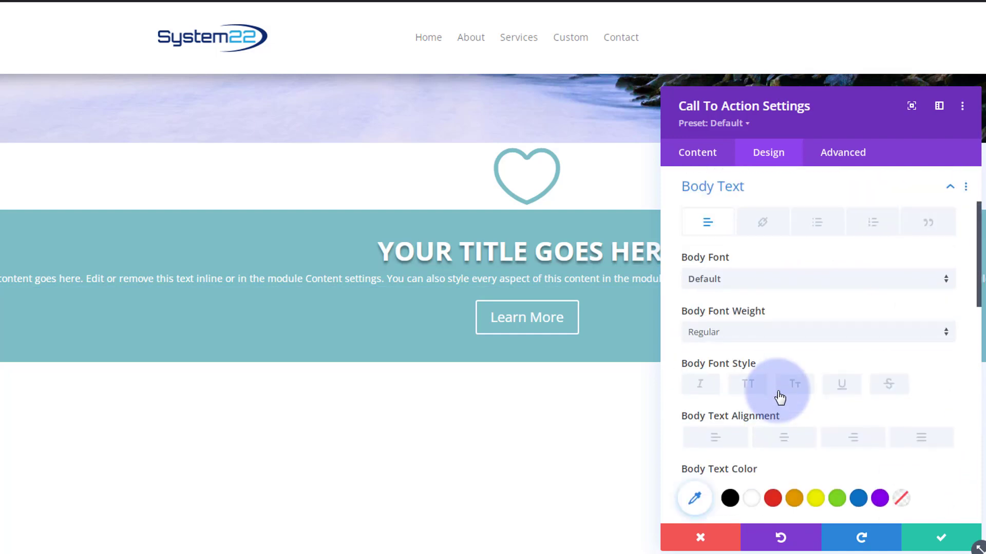
{"action": "scroll", "coordinate": [758, 341], "scroll_direction": "down", "scroll_amount": 3}
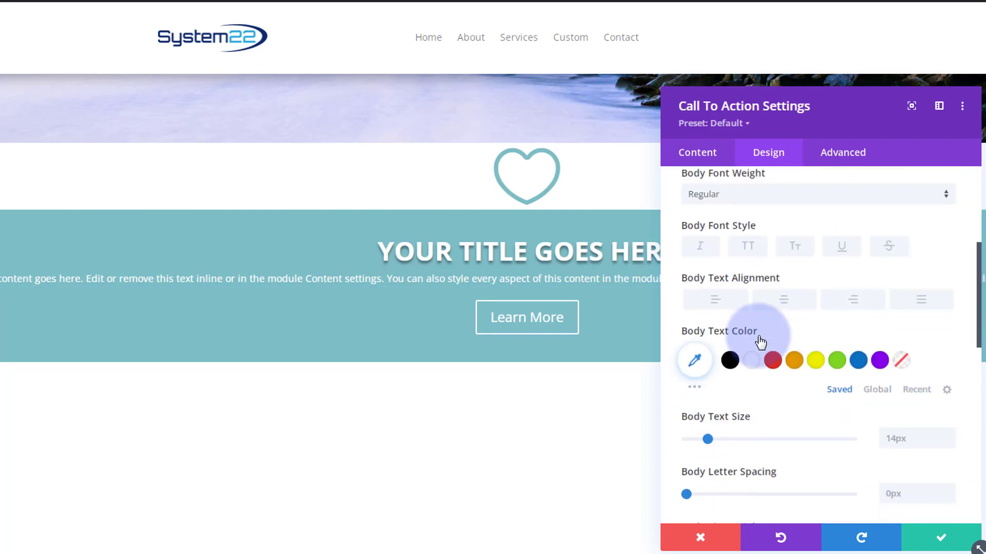
{"action": "left_click_drag", "start_coordinate": [708, 437], "coordinate": [714, 437]}
{"action": "left_click", "coordinate": [949, 436]}
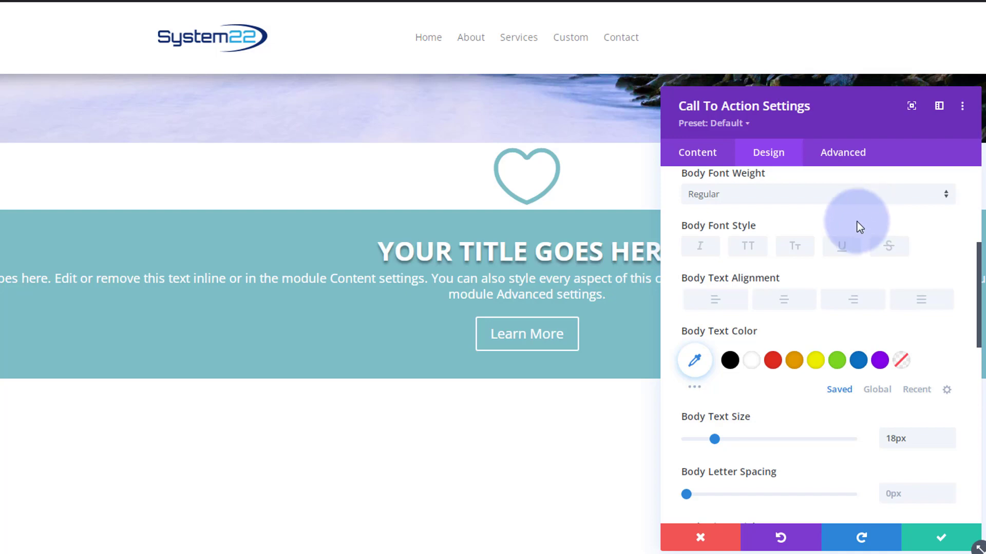
{"action": "scroll", "coordinate": [827, 267], "scroll_direction": "up", "scroll_amount": 5}
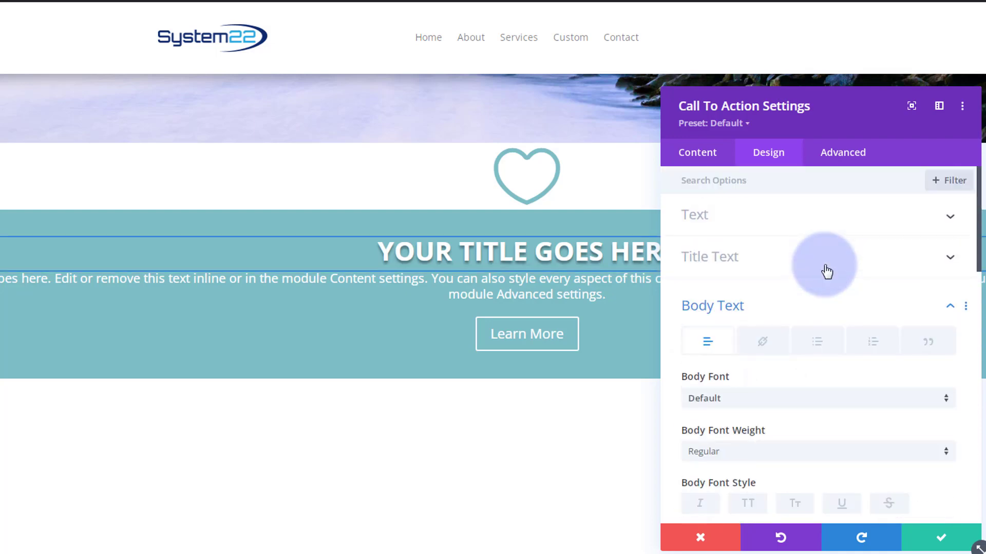
Step: Set the call-to-action box width to 65% and centre its module alignment
{"action": "left_click", "coordinate": [815, 304]}
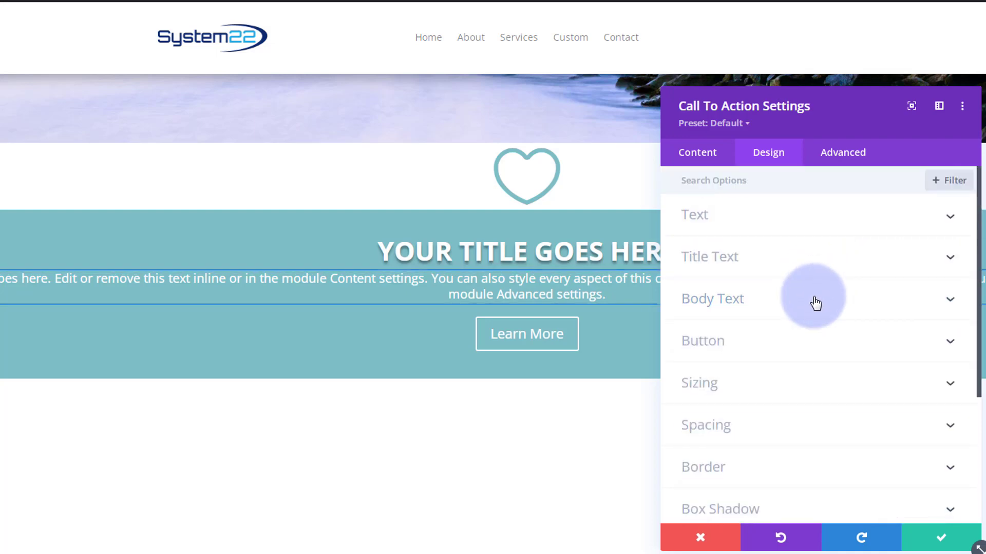
{"action": "left_click", "coordinate": [769, 396]}
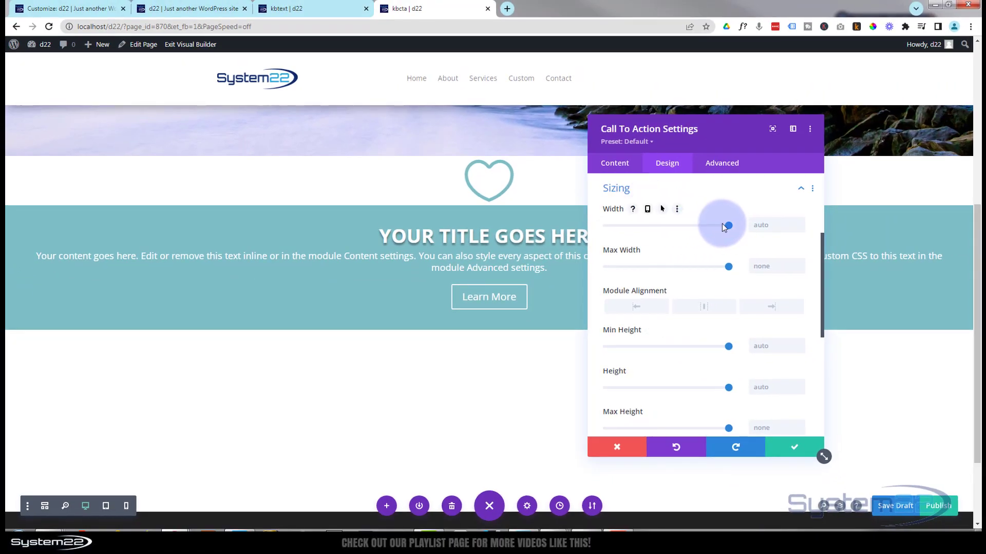
{"action": "left_click_drag", "start_coordinate": [728, 225], "coordinate": [688, 231]}
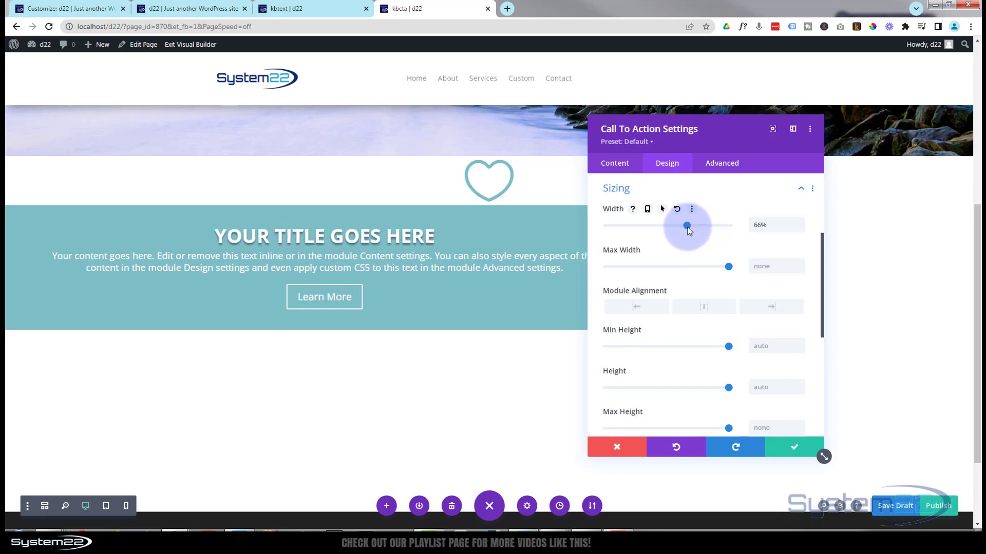
{"action": "left_click", "coordinate": [801, 230]}
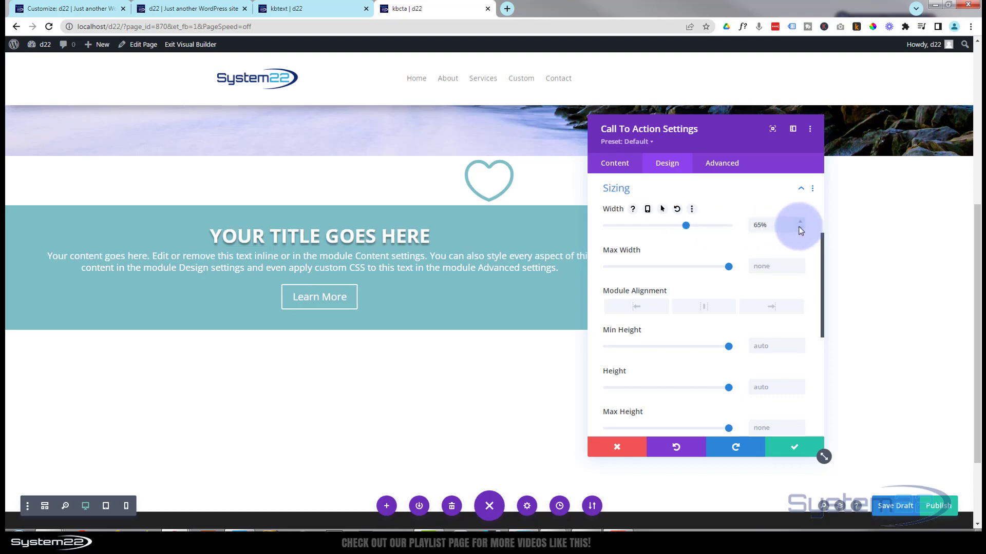
{"action": "left_click", "coordinate": [704, 310]}
{"action": "left_click_drag", "start_coordinate": [715, 134], "coordinate": [768, 133]}
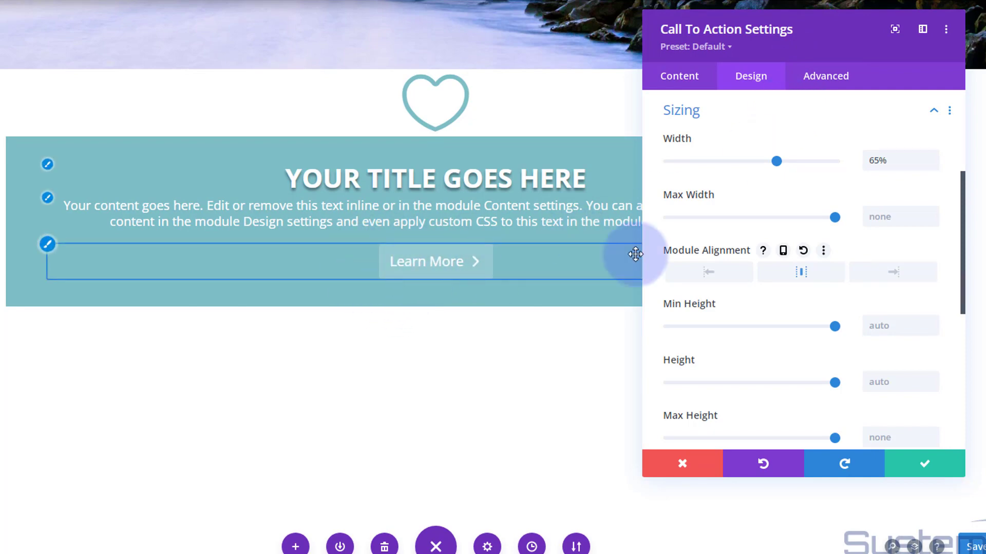
Step: Enable custom styles for the Learn More button and make its background transparent
{"action": "left_click", "coordinate": [747, 124]}
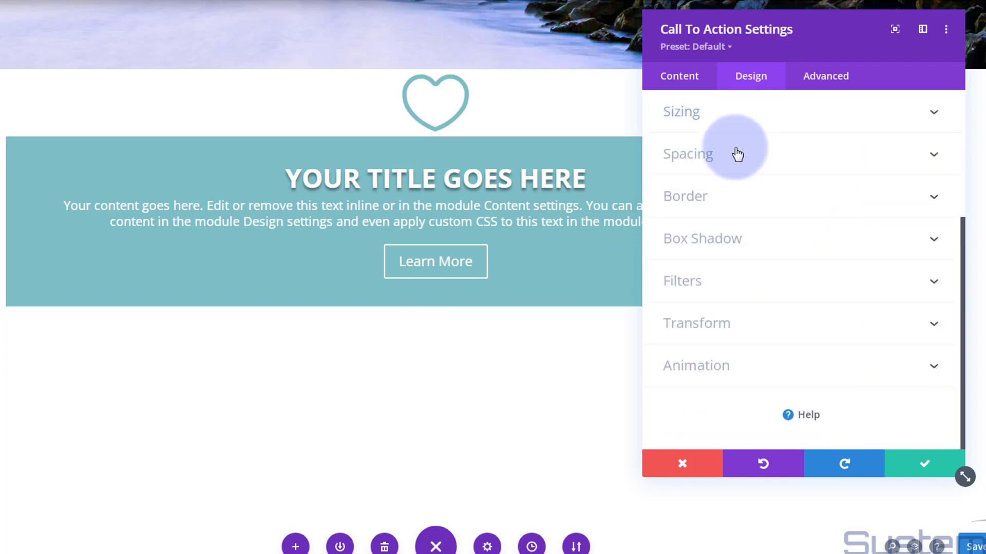
{"action": "scroll", "coordinate": [728, 174], "scroll_direction": "up", "scroll_amount": 2}
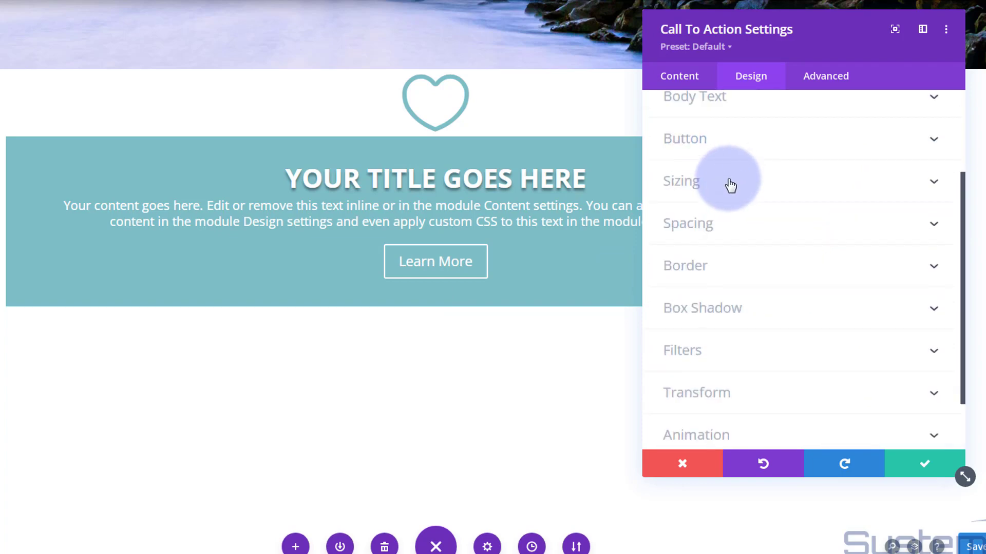
{"action": "left_click", "coordinate": [735, 141]}
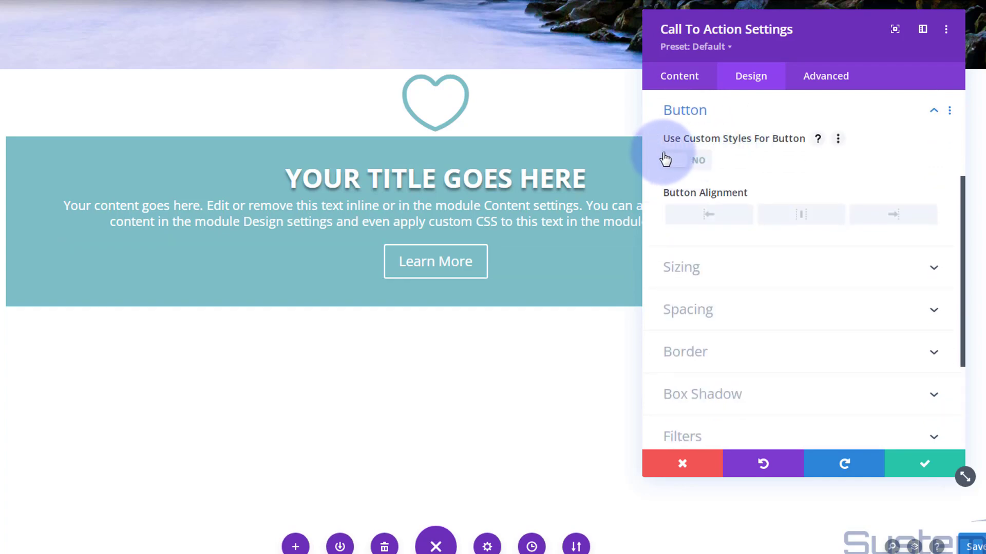
{"action": "left_click", "coordinate": [698, 163]}
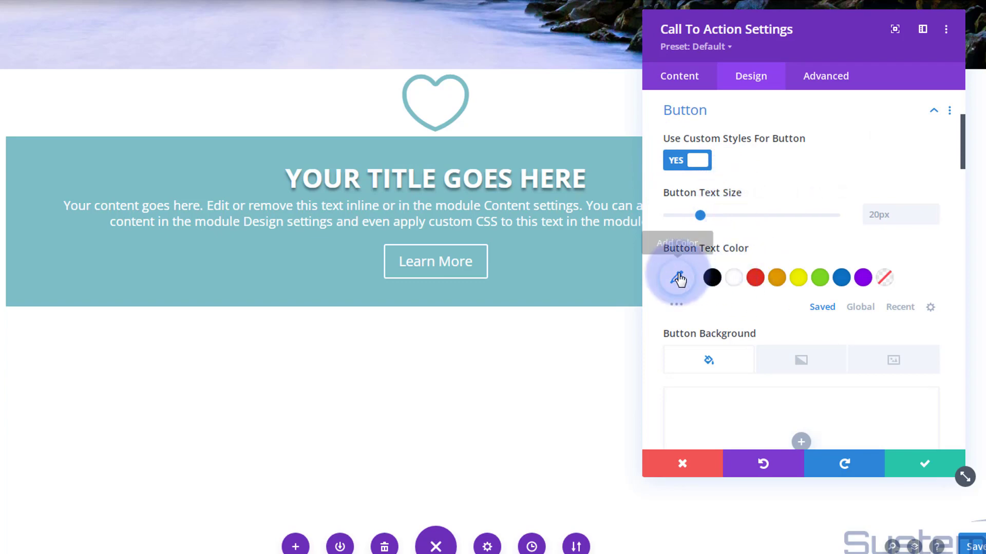
{"action": "scroll", "coordinate": [750, 279], "scroll_direction": "down", "scroll_amount": 2}
{"action": "scroll", "coordinate": [750, 279], "scroll_direction": "down", "scroll_amount": 2}
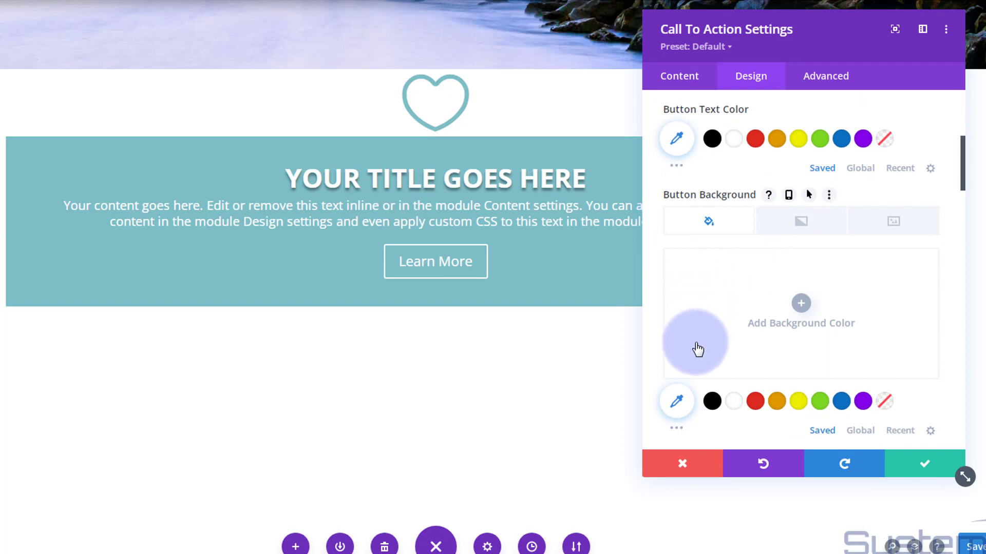
{"action": "left_click", "coordinate": [885, 403]}
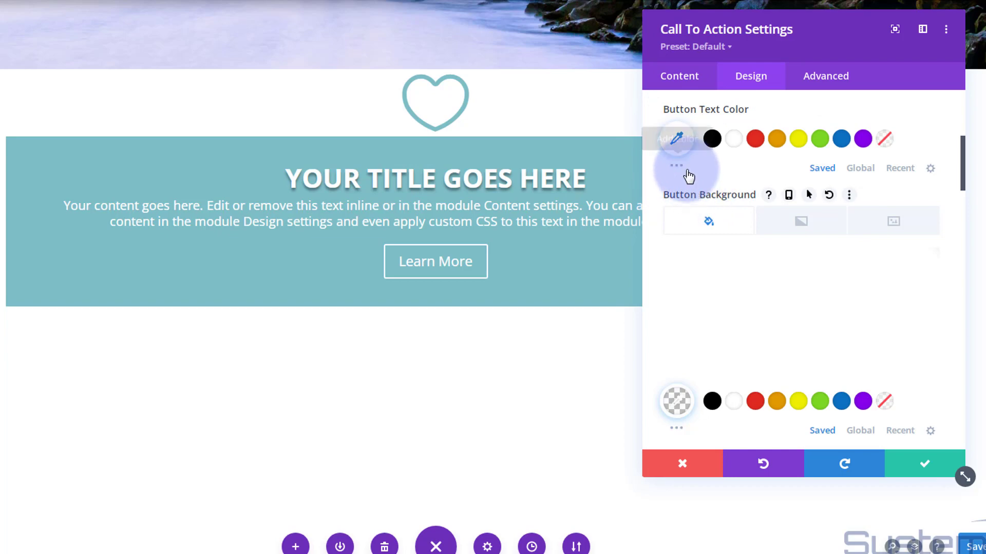
Step: Give the button a purple hover background and save the call-to-action settings
{"action": "left_click", "coordinate": [809, 197]}
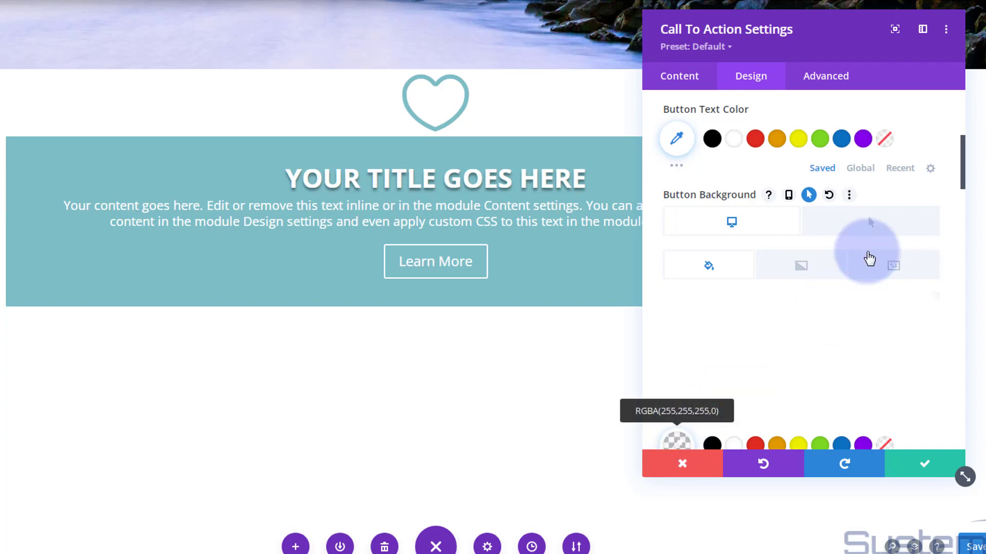
{"action": "scroll", "coordinate": [853, 251], "scroll_direction": "down", "scroll_amount": 4}
{"action": "left_click", "coordinate": [863, 238]}
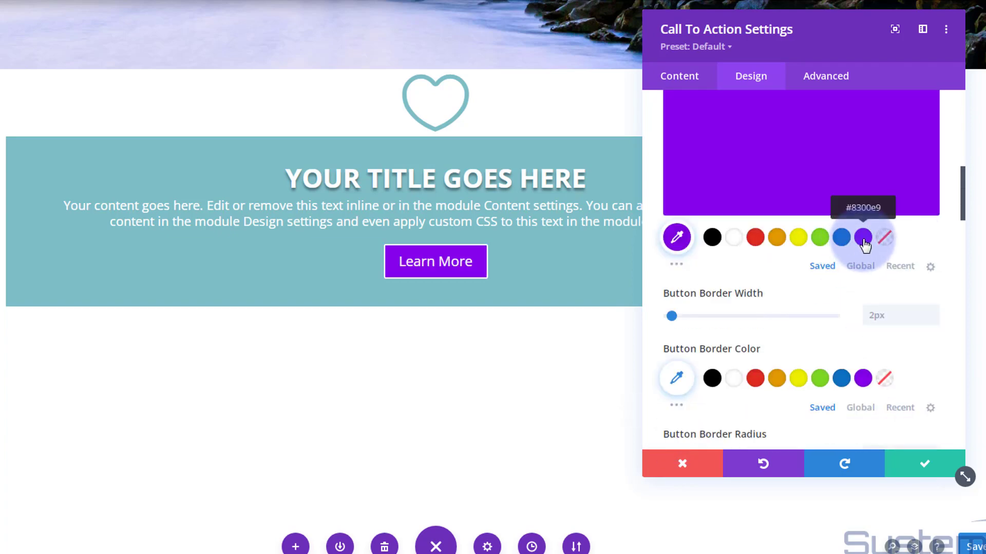
{"action": "scroll", "coordinate": [813, 292], "scroll_direction": "up", "scroll_amount": 3}
{"action": "scroll", "coordinate": [813, 292], "scroll_direction": "up", "scroll_amount": 3}
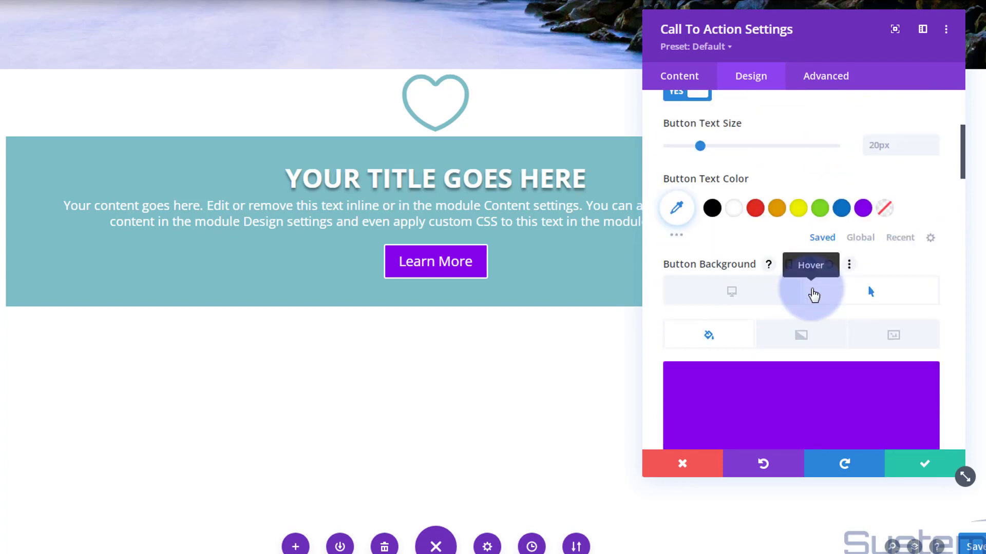
{"action": "scroll", "coordinate": [796, 277], "scroll_direction": "down", "scroll_amount": 1}
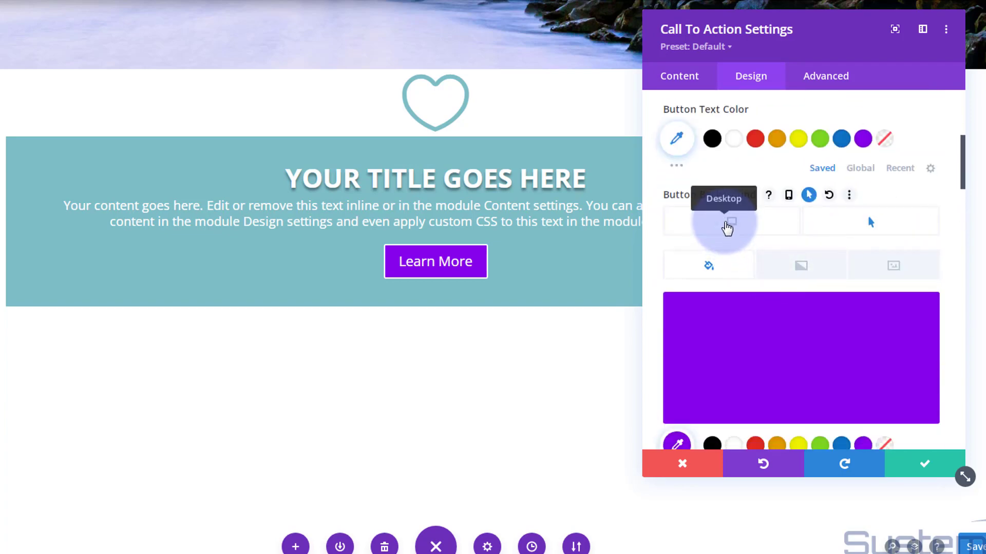
{"action": "left_click", "coordinate": [728, 225]}
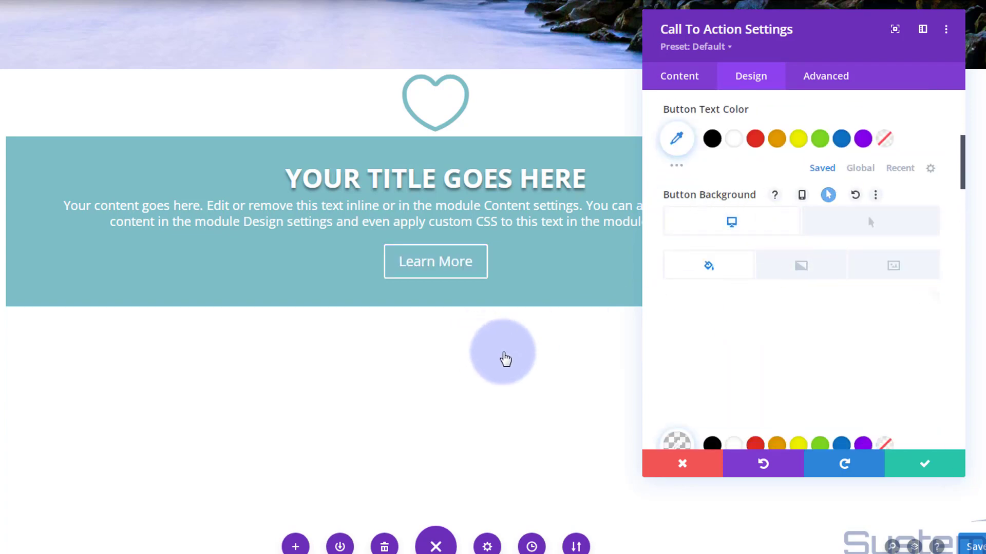
{"action": "scroll", "coordinate": [528, 375], "scroll_direction": "up", "scroll_amount": 3}
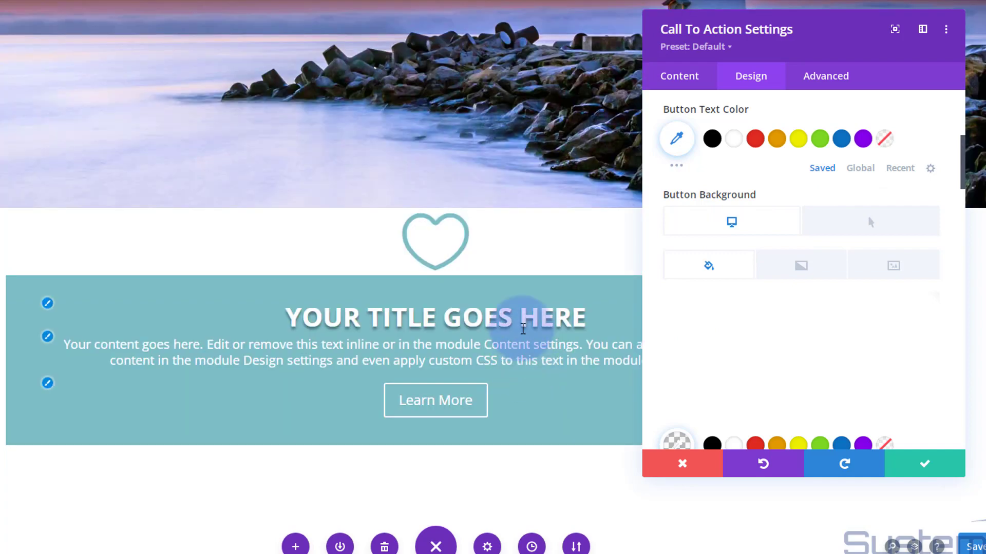
{"action": "scroll", "coordinate": [301, 365], "scroll_direction": "up", "scroll_amount": 4}
{"action": "scroll", "coordinate": [362, 231], "scroll_direction": "up", "scroll_amount": 1}
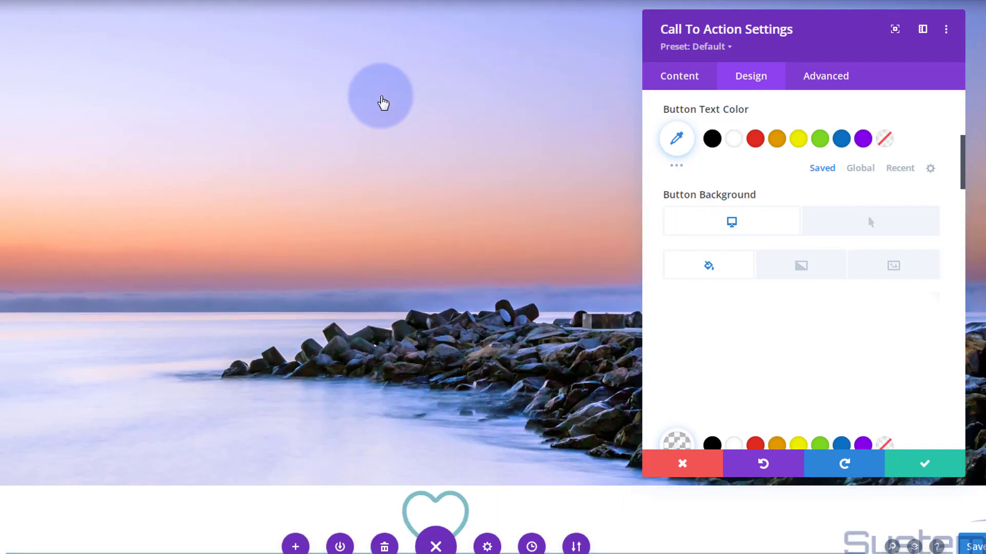
{"action": "scroll", "coordinate": [371, 248], "scroll_direction": "down", "scroll_amount": 1}
{"action": "scroll", "coordinate": [371, 248], "scroll_direction": "down", "scroll_amount": 5}
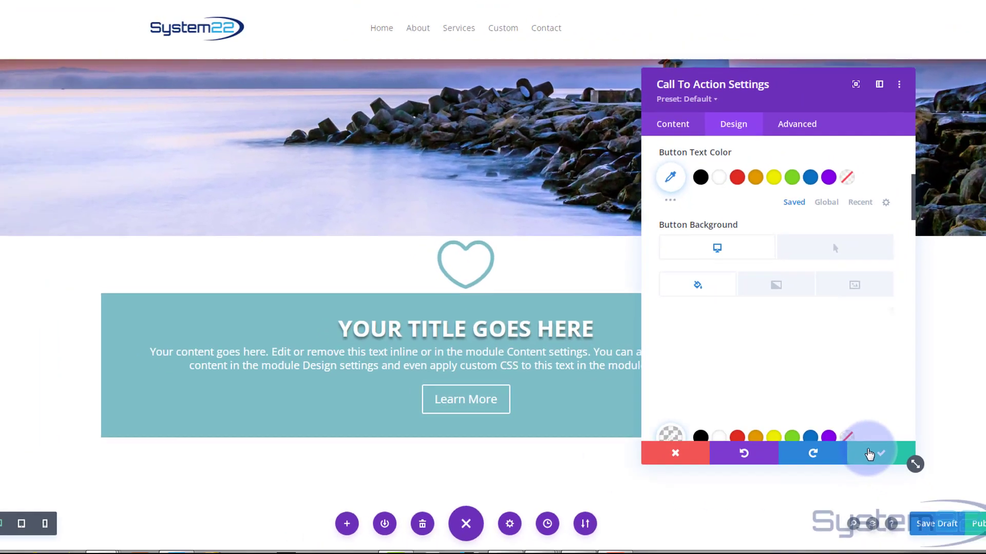
{"action": "left_click", "coordinate": [914, 465]}
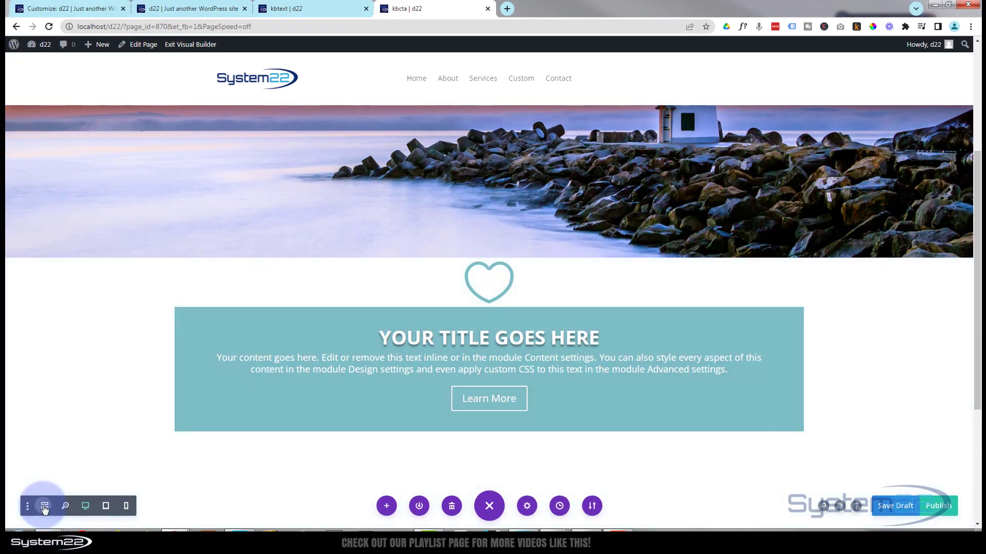
Step: In the second row's Spacing settings, set Margin Top to -700px and Padding Top/Bottom to 150px
{"action": "left_click", "coordinate": [44, 506]}
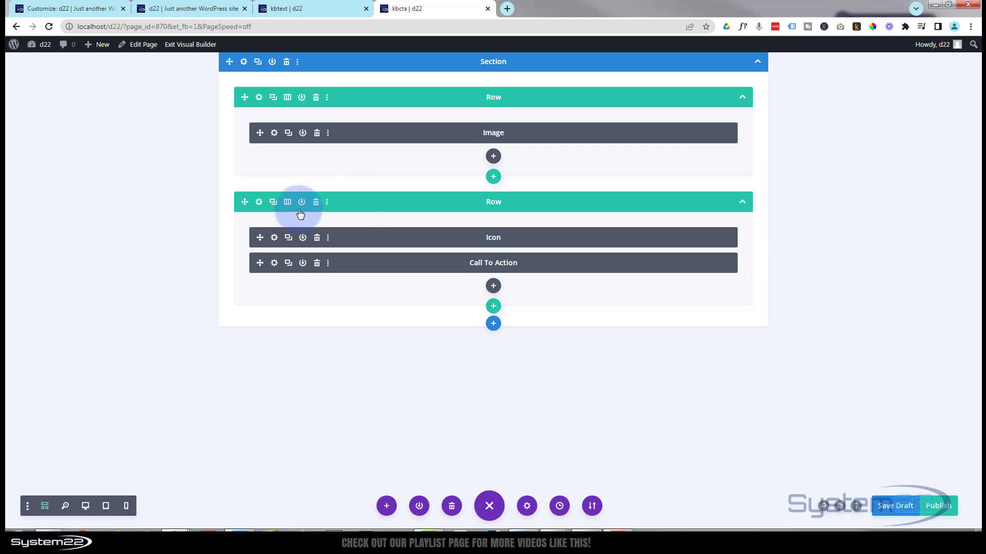
{"action": "left_click", "coordinate": [258, 203]}
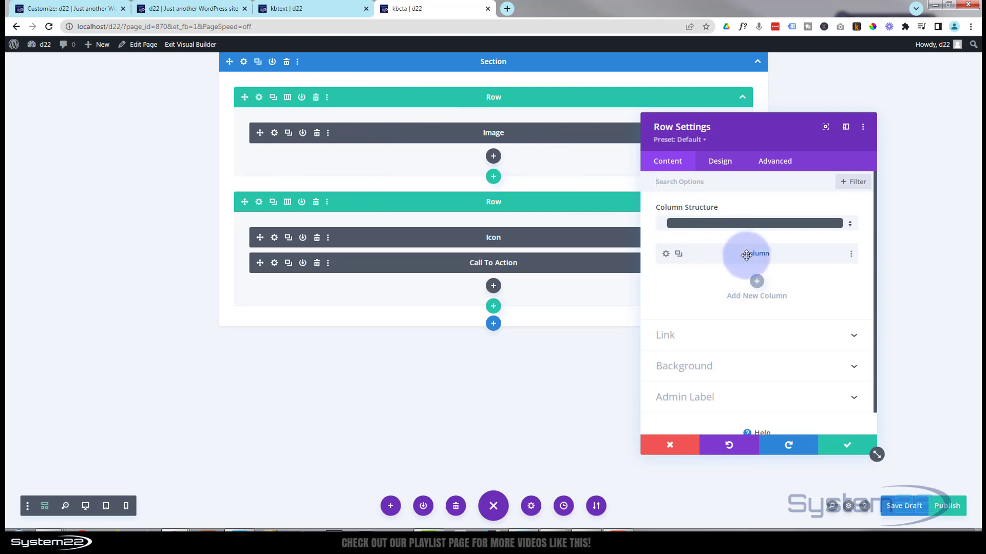
{"action": "left_click", "coordinate": [721, 161]}
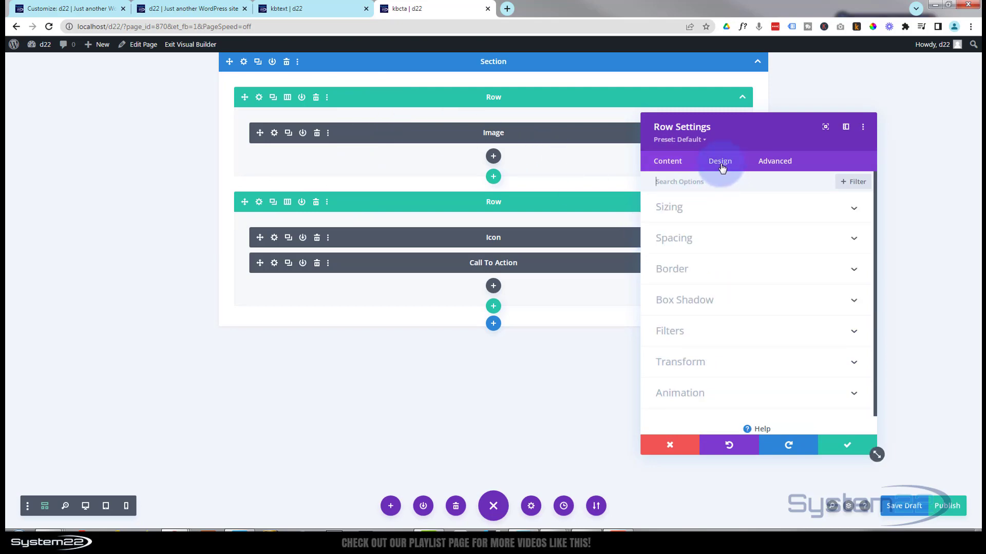
{"action": "left_click", "coordinate": [740, 238]}
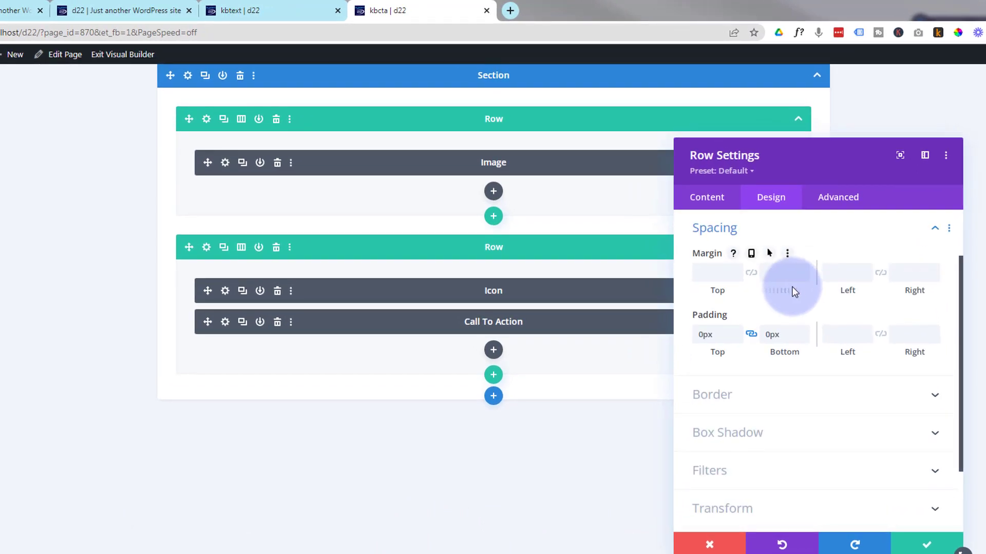
{"action": "left_click", "coordinate": [706, 276]}
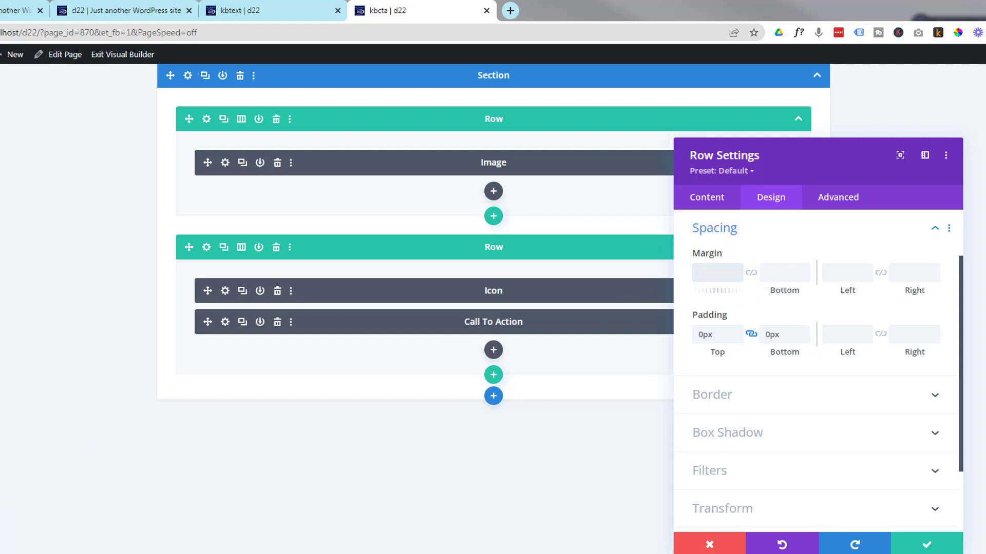
{"action": "left_click", "coordinate": [103, 553]}
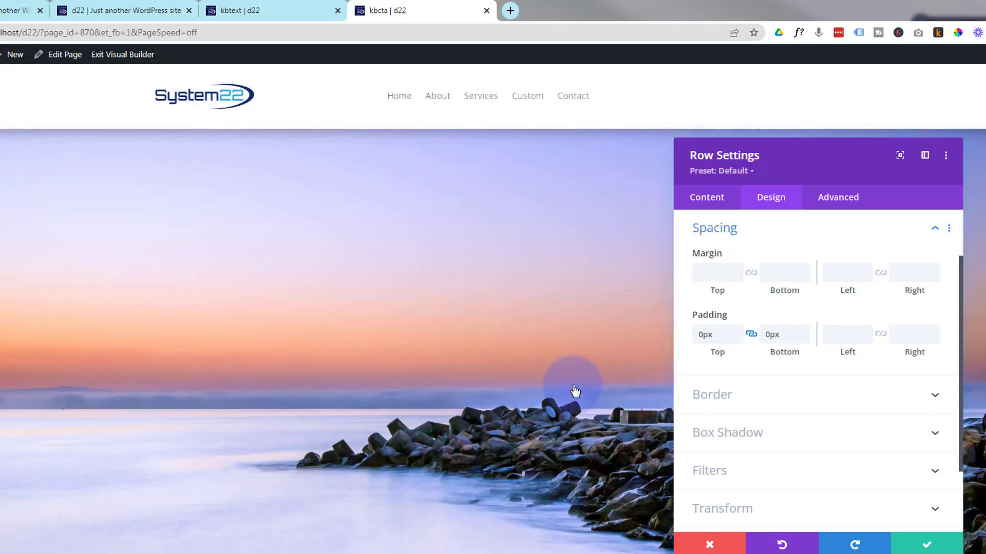
{"action": "left_click", "coordinate": [698, 274]}
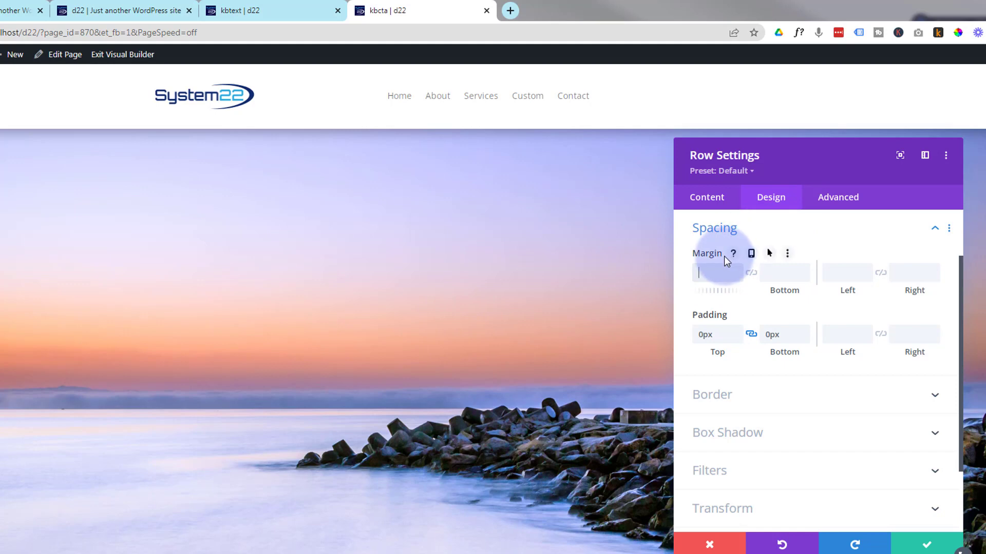
{"action": "type", "text": "-700"}
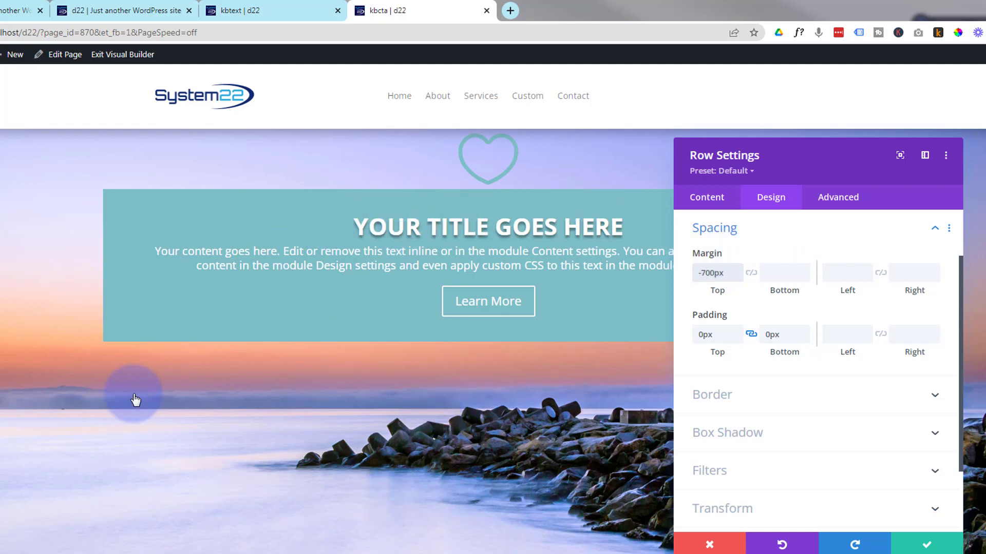
{"action": "left_click_drag", "start_coordinate": [827, 171], "coordinate": [904, 168]}
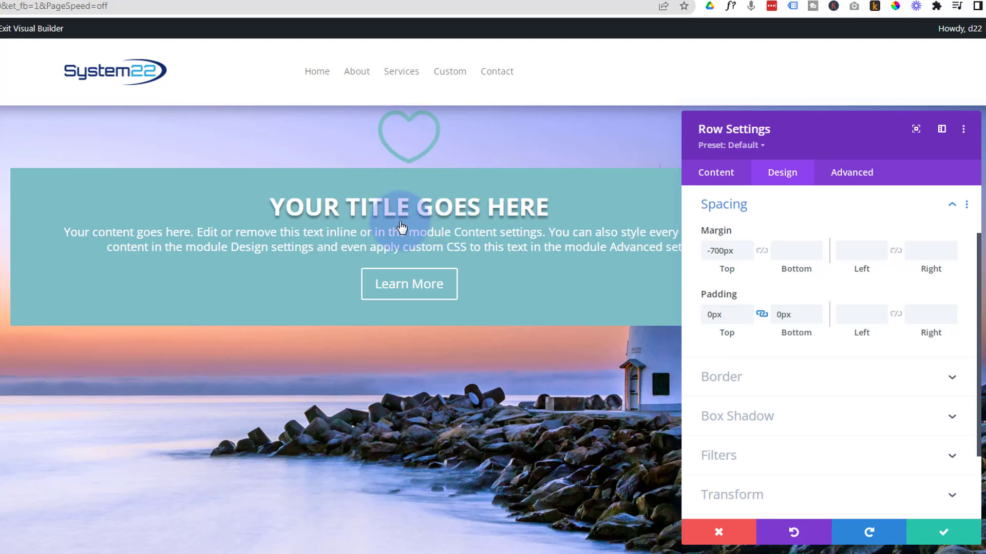
{"action": "left_click", "coordinate": [726, 308]}
{"action": "type", "text": "15"}
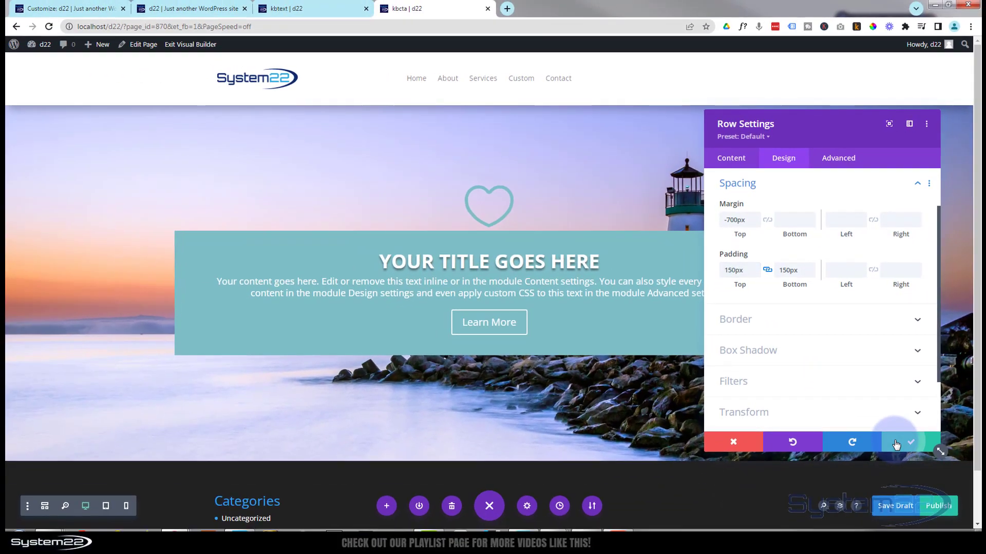
Step: Save the row, then set the heart Icon module's Icon Color to white and save it
{"action": "left_click", "coordinate": [943, 532]}
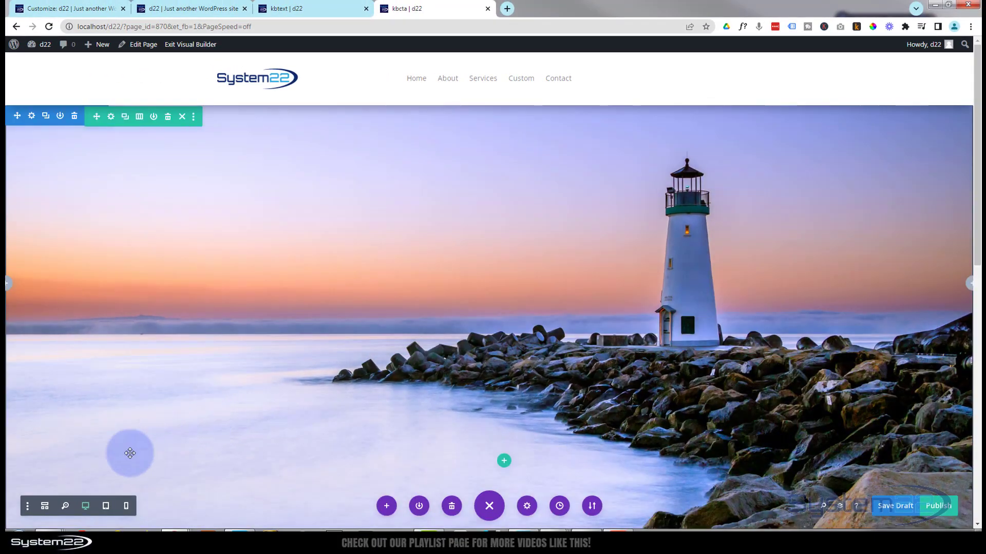
{"action": "left_click", "coordinate": [45, 506]}
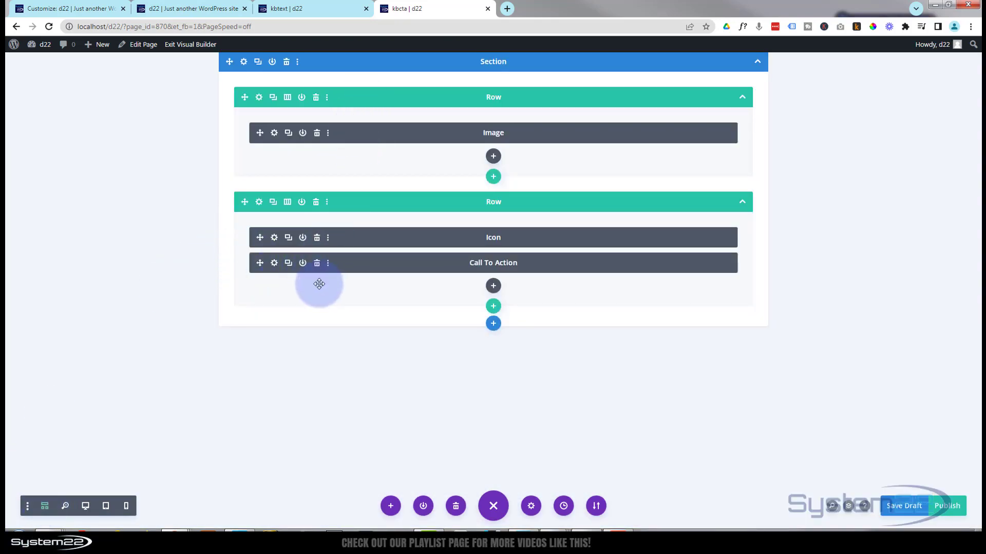
{"action": "left_click", "coordinate": [274, 237]}
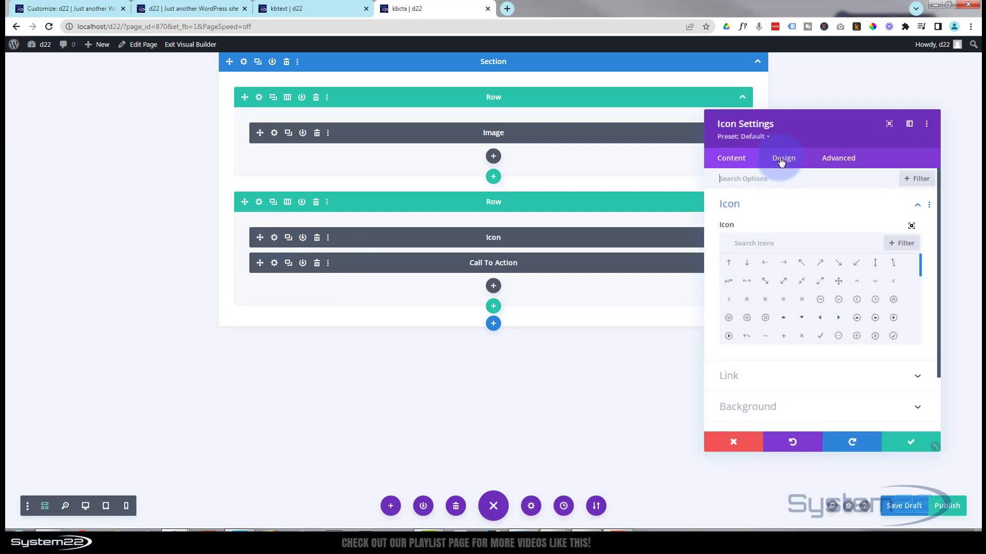
{"action": "left_click", "coordinate": [784, 158]}
{"action": "left_click", "coordinate": [780, 211]}
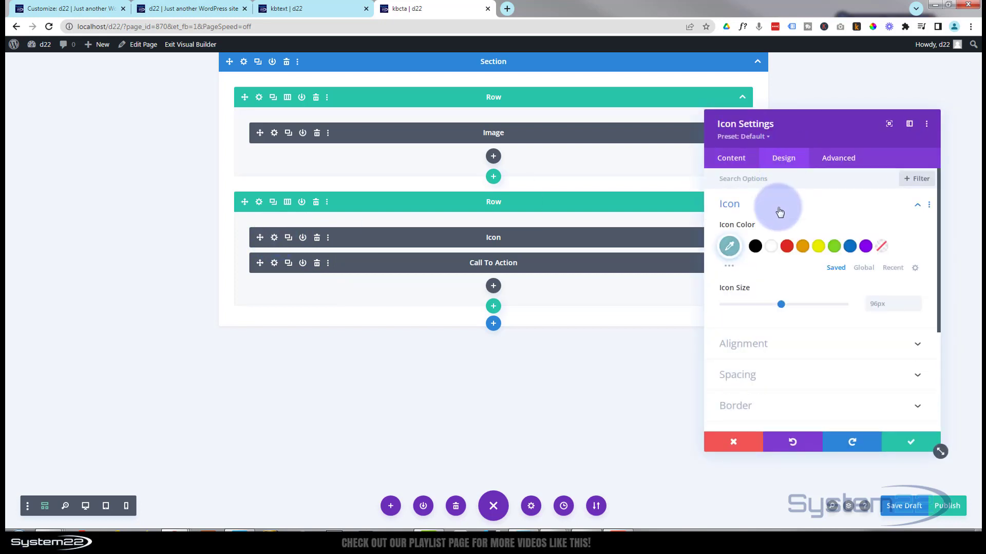
{"action": "left_click", "coordinate": [85, 507]}
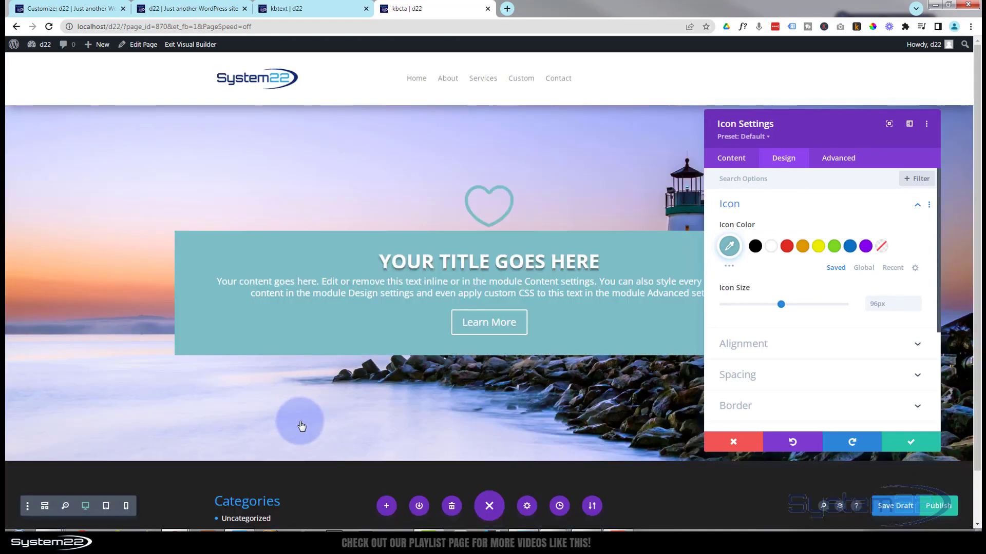
{"action": "left_click", "coordinate": [771, 248]}
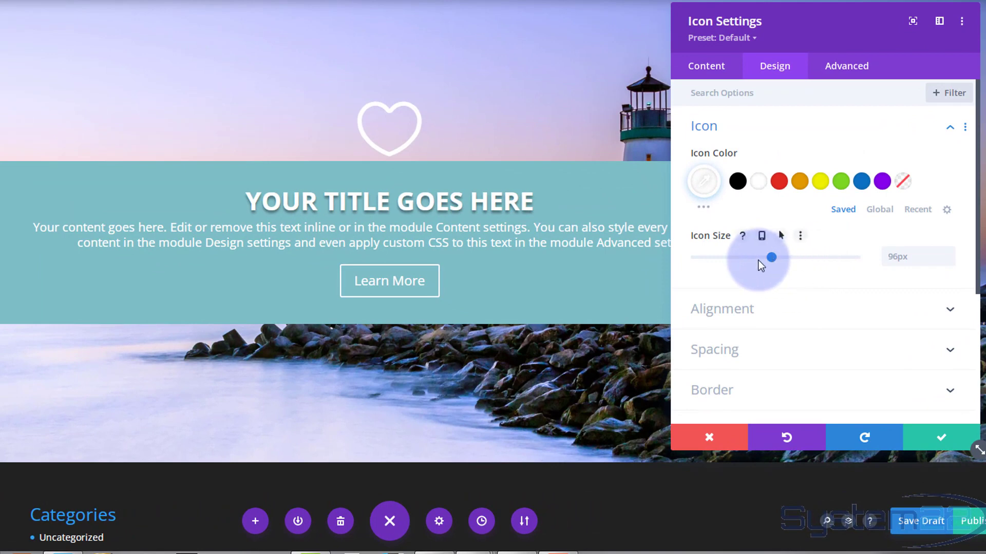
{"action": "scroll", "coordinate": [759, 261], "scroll_direction": "down", "scroll_amount": 2}
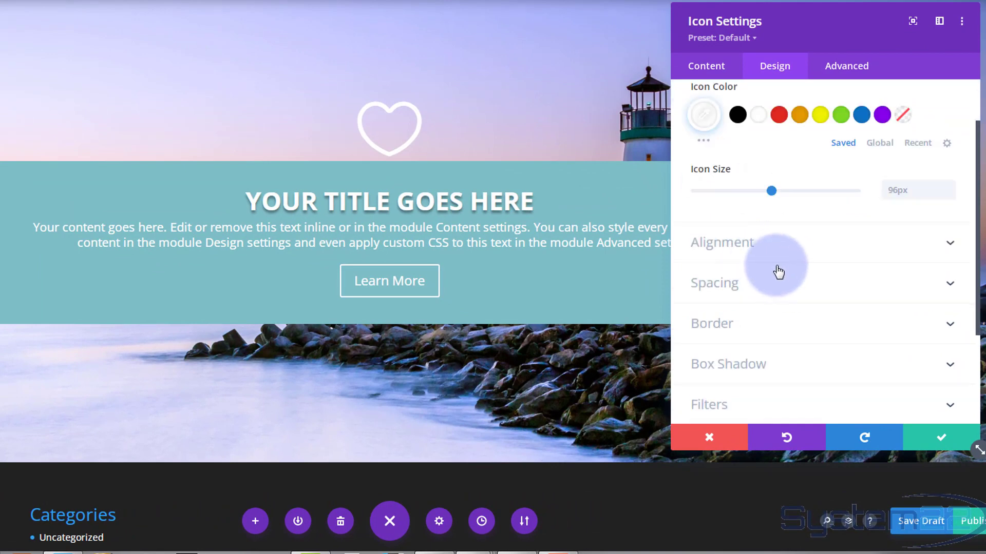
{"action": "left_click", "coordinate": [941, 438]}
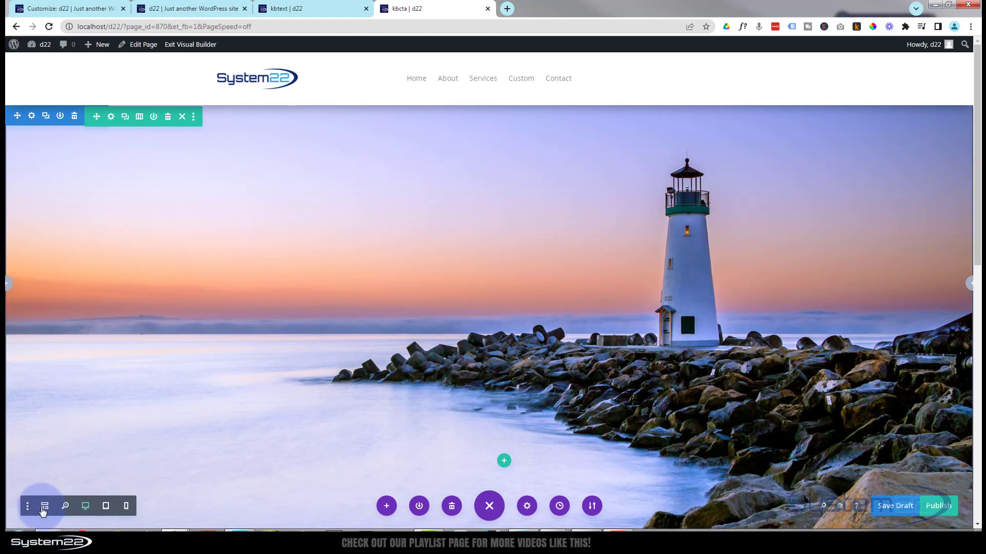
Step: Change the call-to-action background from teal to black and lower its alpha to about 0.11
{"action": "left_click", "coordinate": [44, 506]}
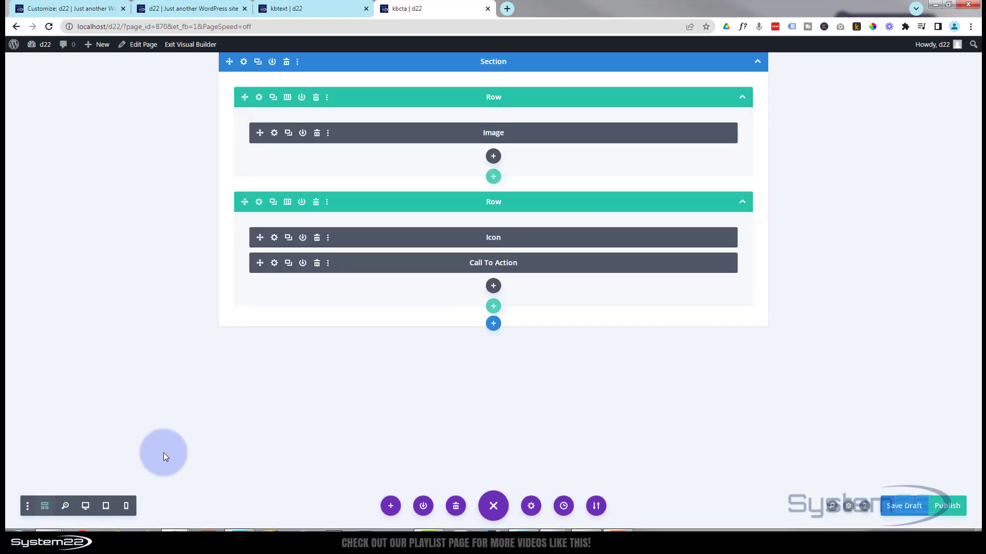
{"action": "left_click", "coordinate": [275, 263]}
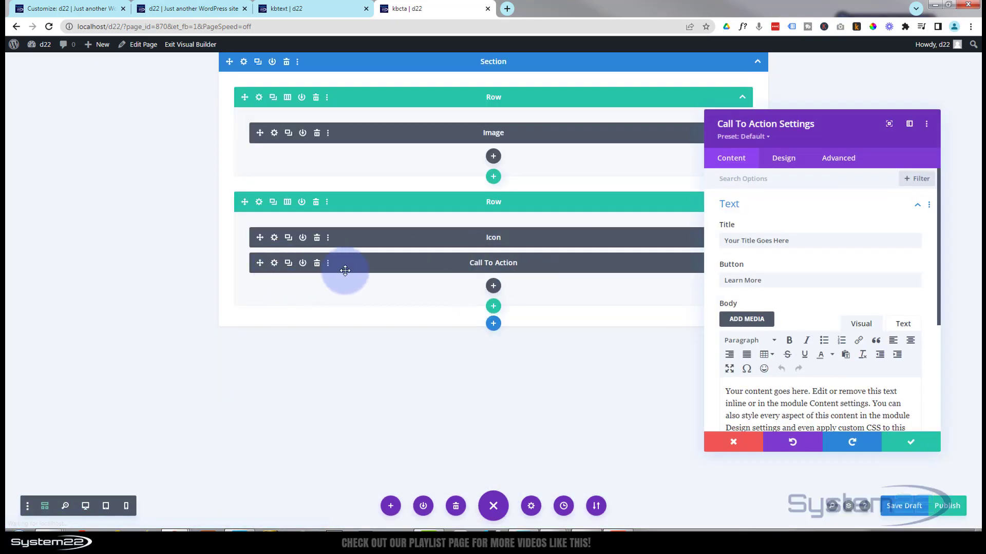
{"action": "left_click", "coordinate": [86, 507]}
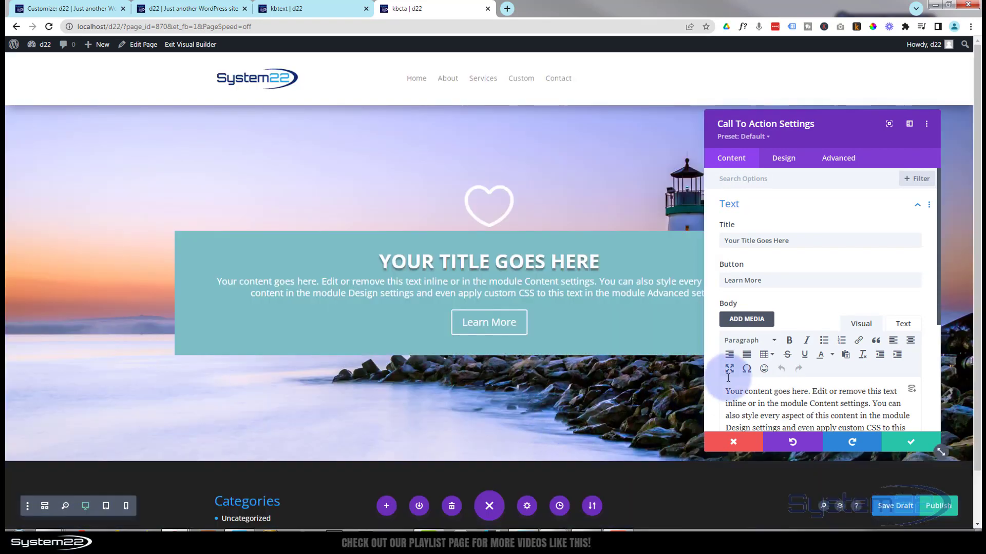
{"action": "scroll", "coordinate": [778, 349], "scroll_direction": "down", "scroll_amount": 3}
{"action": "left_click", "coordinate": [781, 347]}
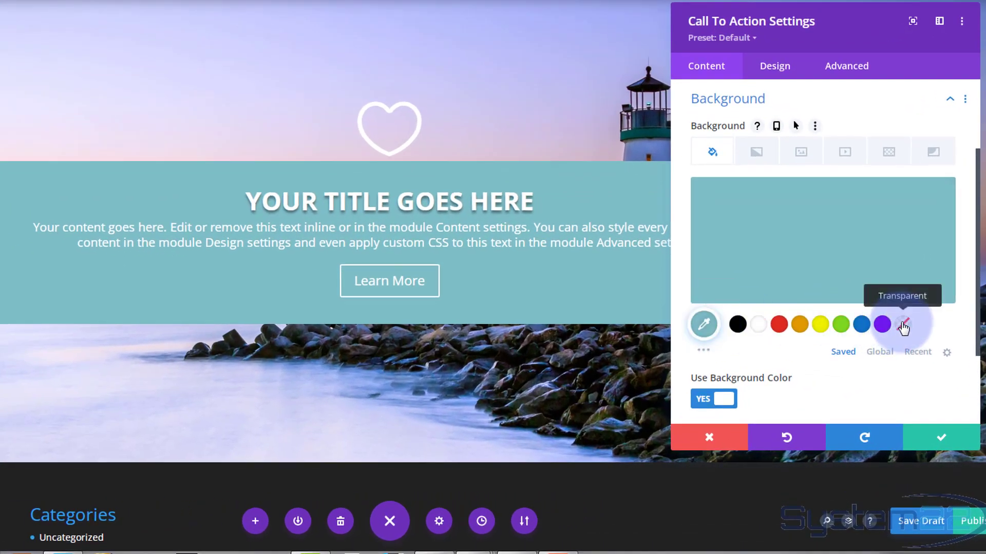
{"action": "left_click", "coordinate": [904, 325]}
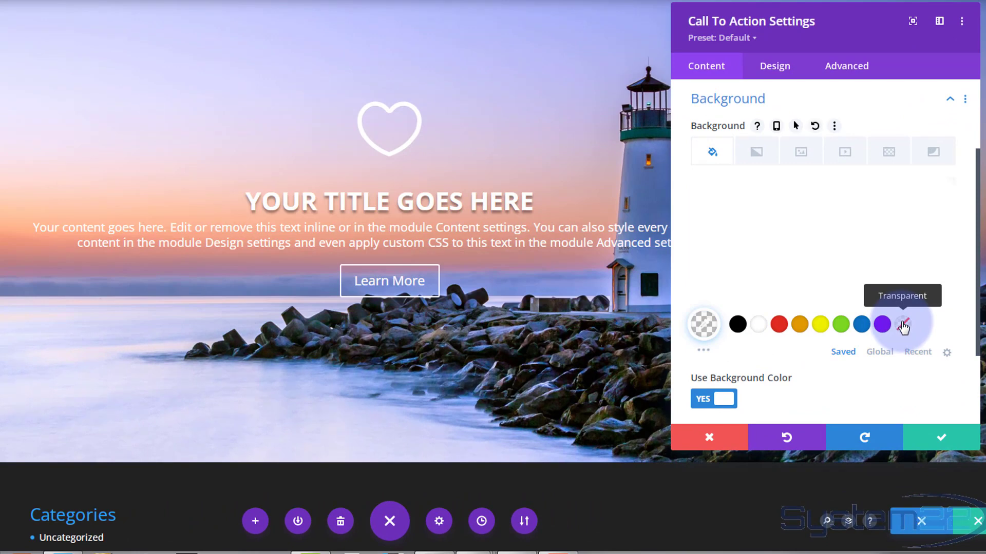
{"action": "left_click", "coordinate": [738, 324]}
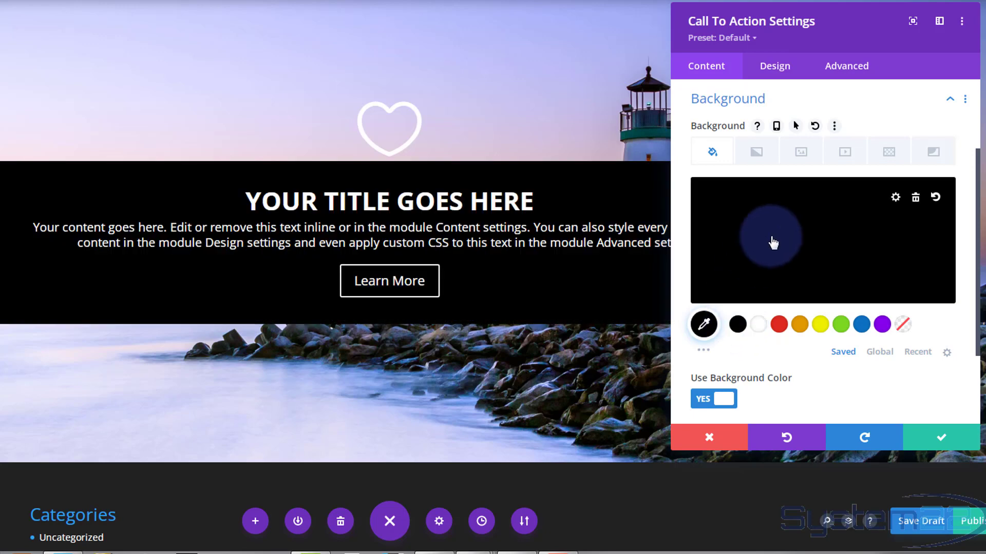
{"action": "left_click", "coordinate": [771, 240]}
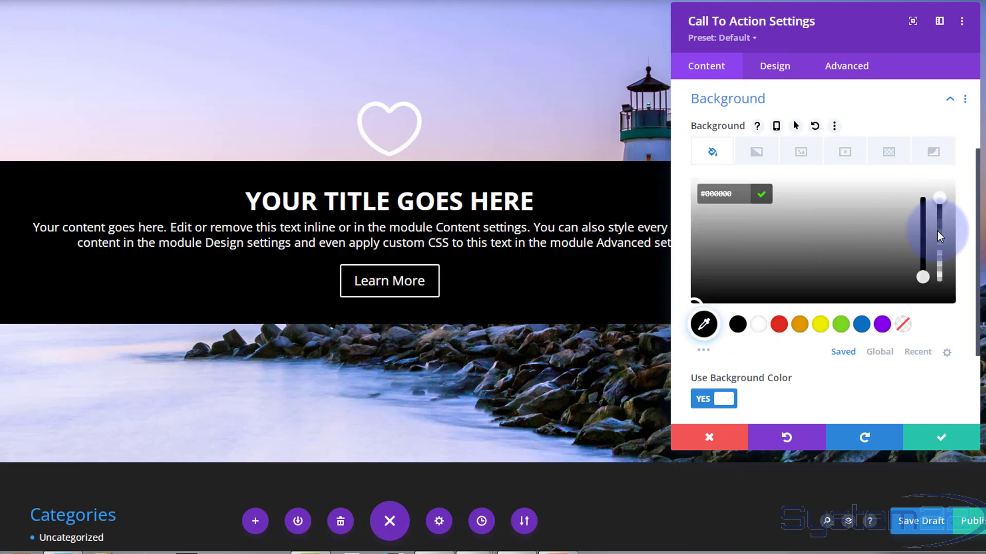
{"action": "left_click_drag", "start_coordinate": [943, 202], "coordinate": [942, 270]}
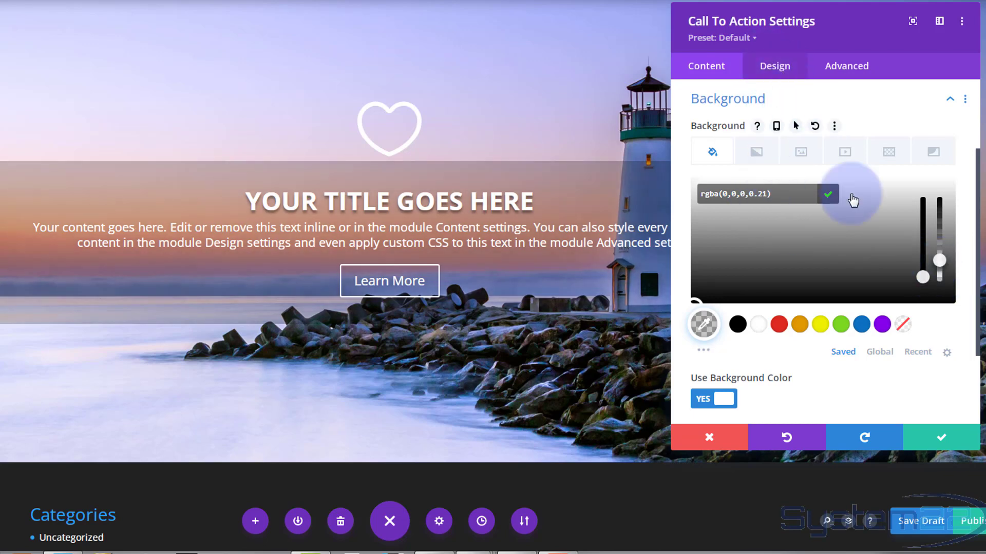
{"action": "left_click_drag", "start_coordinate": [937, 260], "coordinate": [941, 277]}
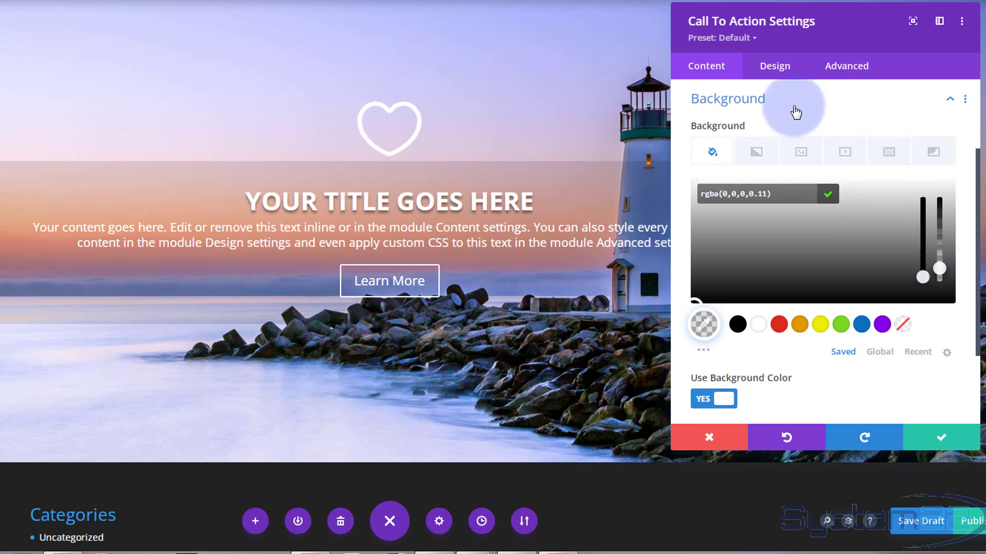
Step: Round the call-to-action box's top-left corner with a 10px border radius
{"action": "left_click", "coordinate": [779, 76]}
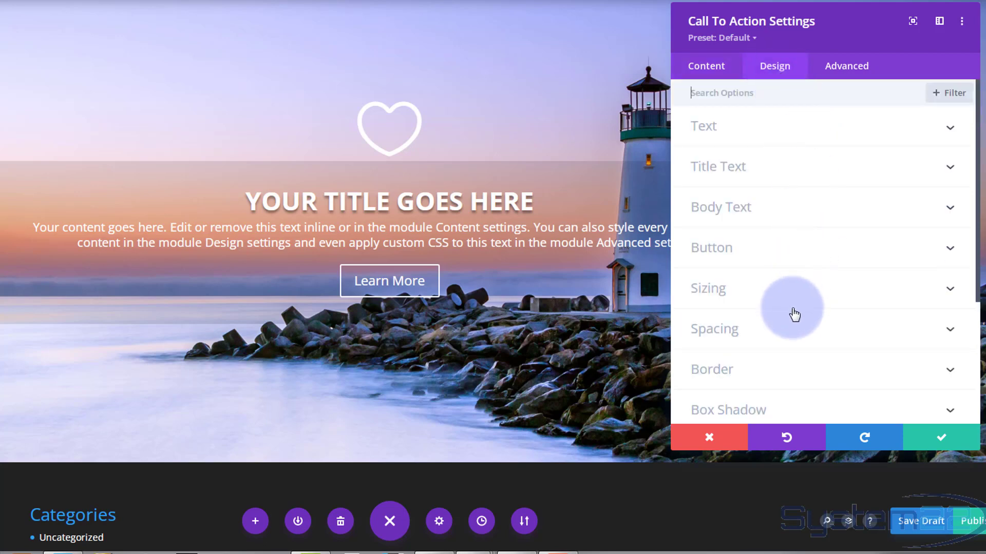
{"action": "left_click", "coordinate": [803, 374]}
{"action": "left_click", "coordinate": [720, 162]}
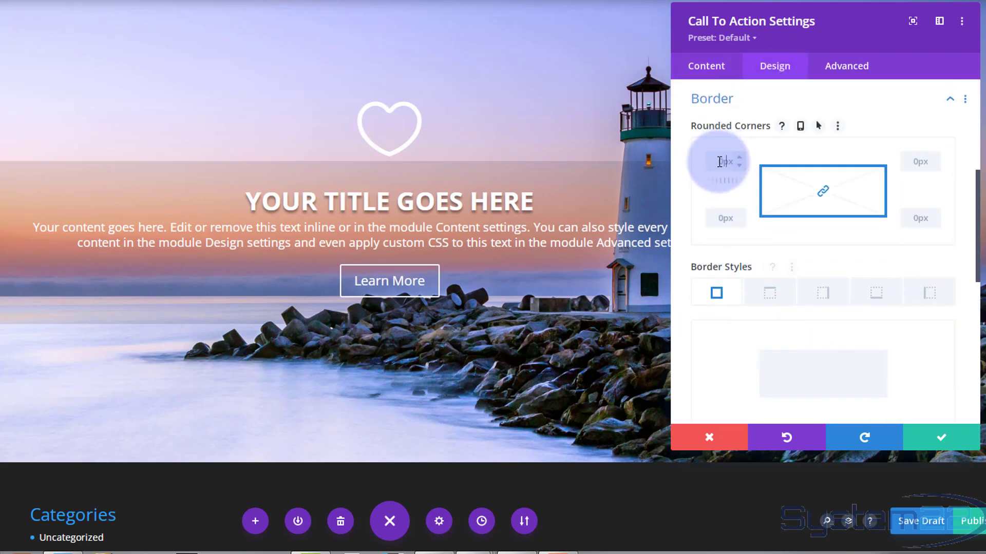
{"action": "type", "text": "10px"}
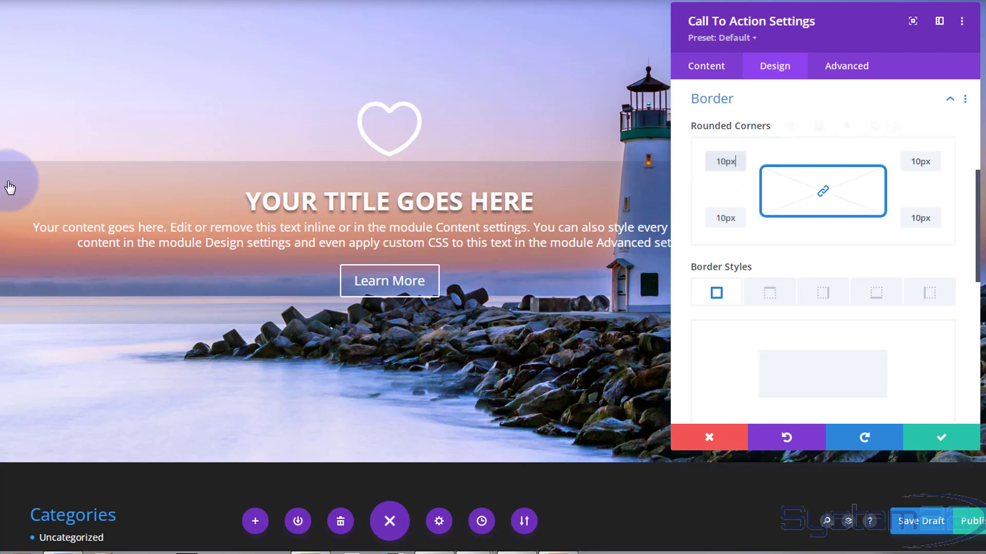
Step: Enter 30px as the call-to-action's Margin Top in the Spacing options
{"action": "mouse_move", "coordinate": [747, 130]}
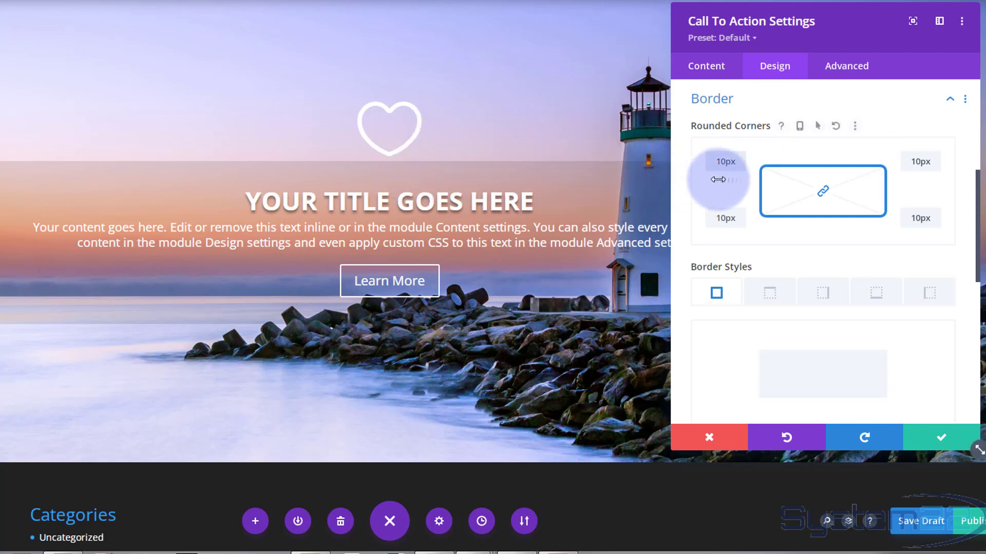
{"action": "left_click", "coordinate": [764, 106]}
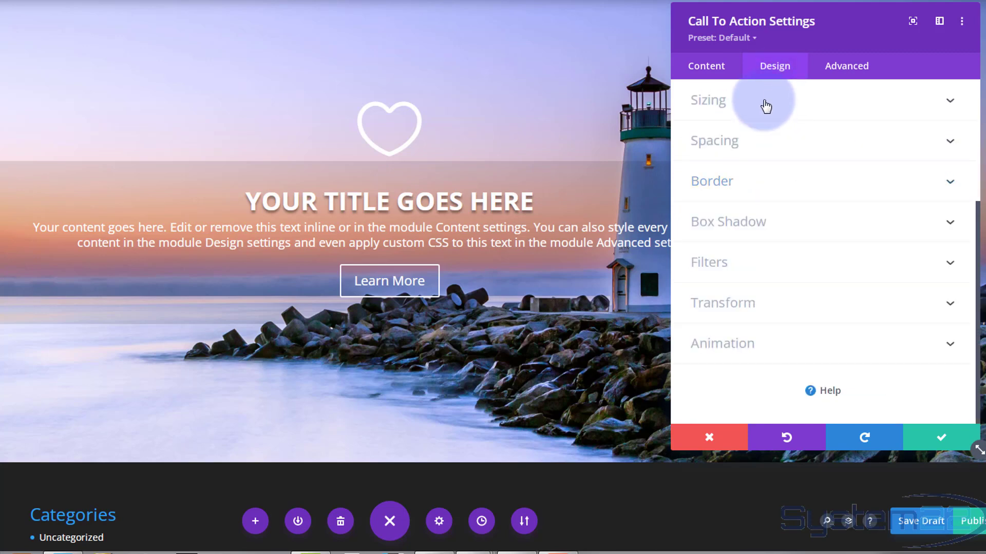
{"action": "scroll", "coordinate": [769, 208], "scroll_direction": "up", "scroll_amount": 1}
{"action": "left_click", "coordinate": [771, 208]}
{"action": "scroll", "coordinate": [770, 205], "scroll_direction": "down", "scroll_amount": 2}
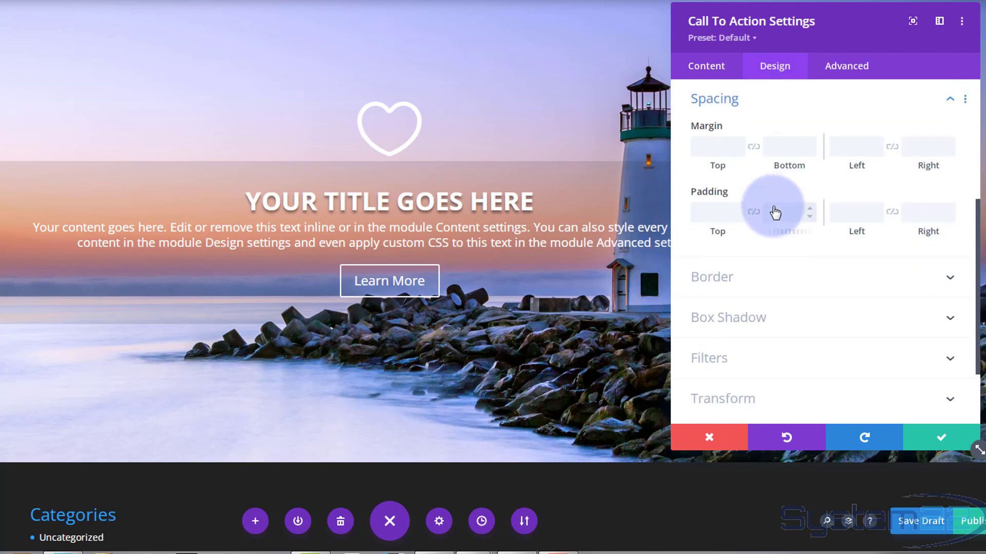
{"action": "left_click", "coordinate": [716, 149]}
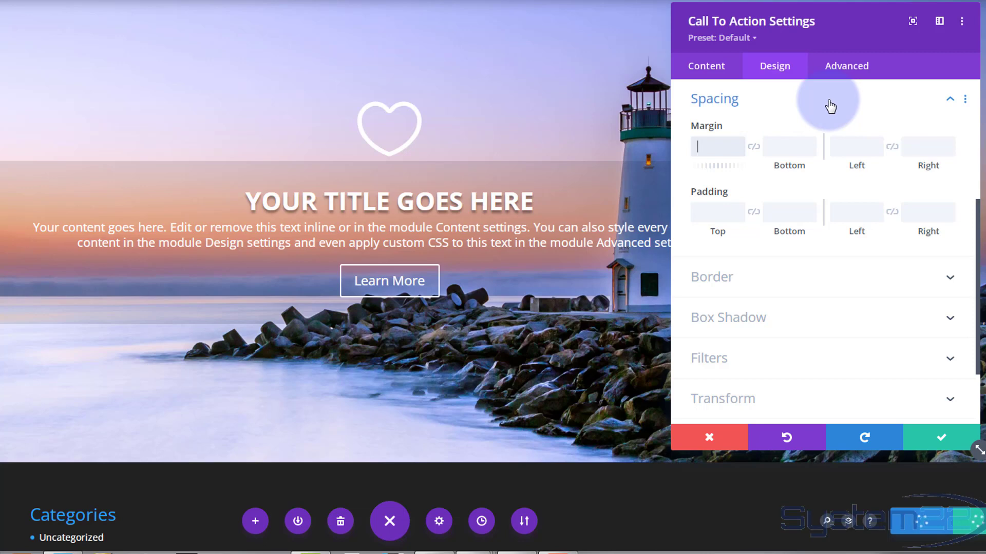
{"action": "type", "text": "30px"}
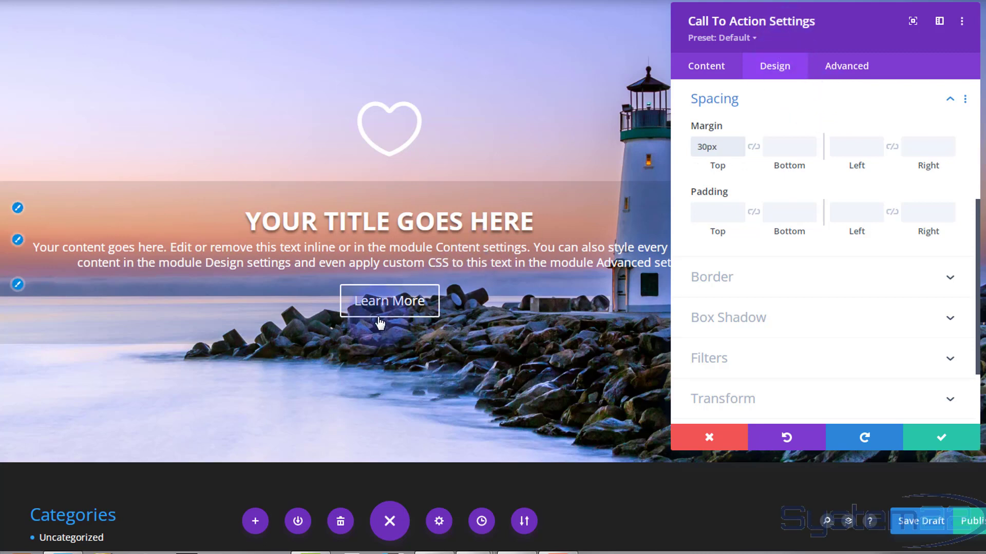
Step: Raise the call-to-action background opacity to rgba(0,0,0,0.33) and save the module settings
{"action": "left_click", "coordinate": [859, 303]}
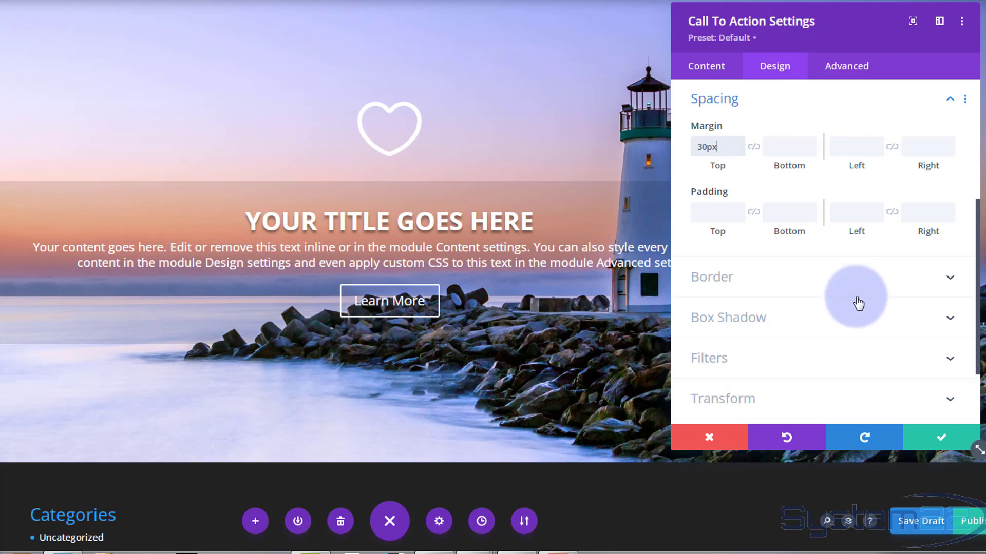
{"action": "left_click", "coordinate": [706, 65]}
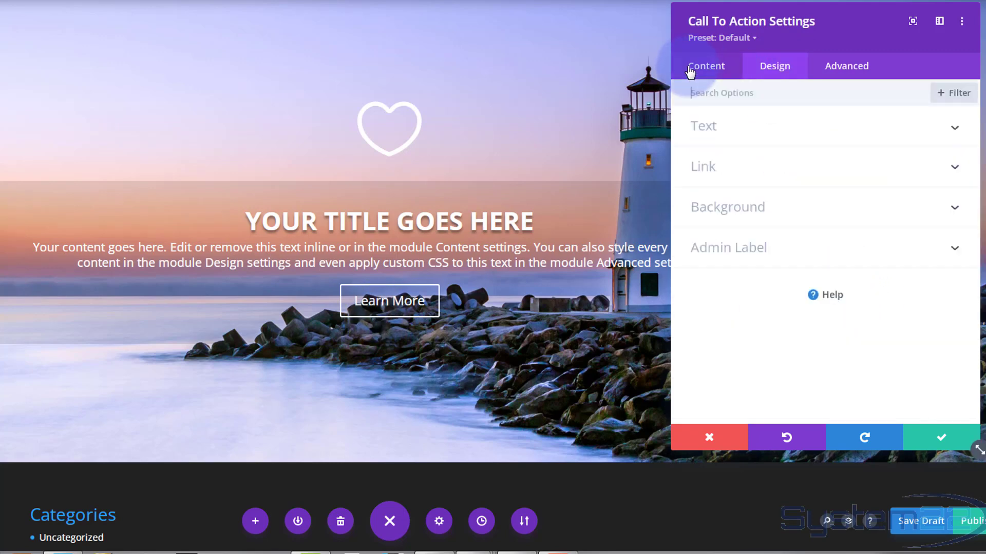
{"action": "left_click", "coordinate": [753, 220]}
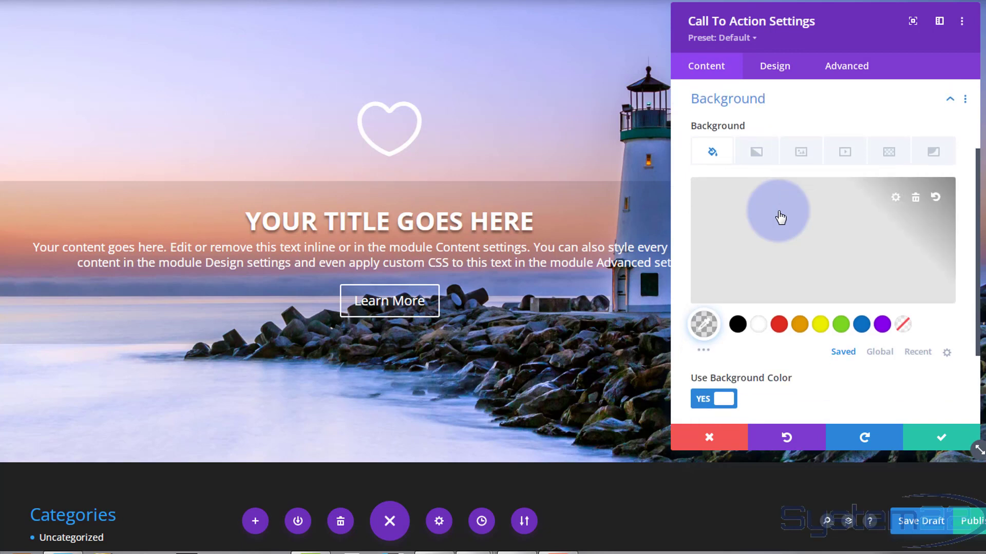
{"action": "left_click", "coordinate": [799, 255]}
{"action": "left_click_drag", "start_coordinate": [940, 267], "coordinate": [939, 255]}
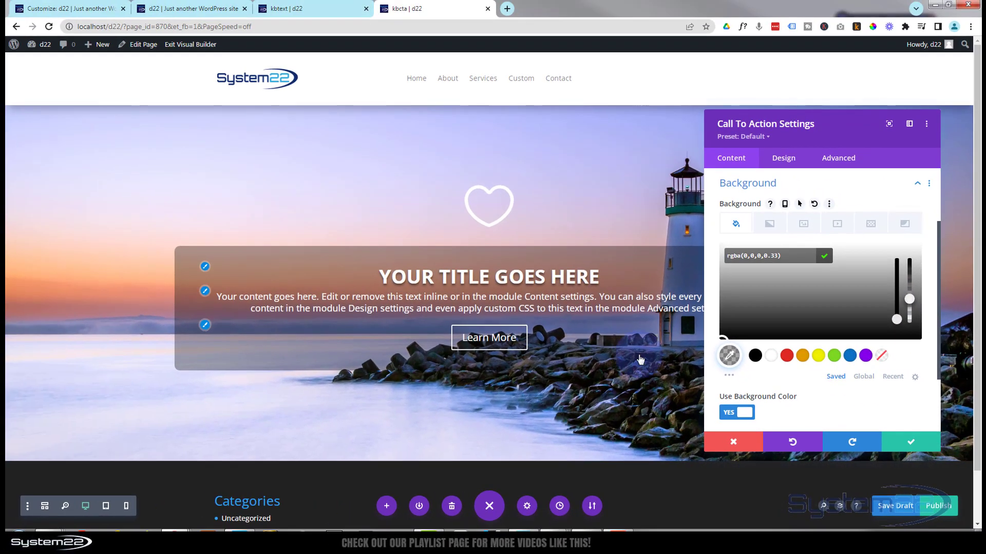
{"action": "left_click", "coordinate": [203, 429]}
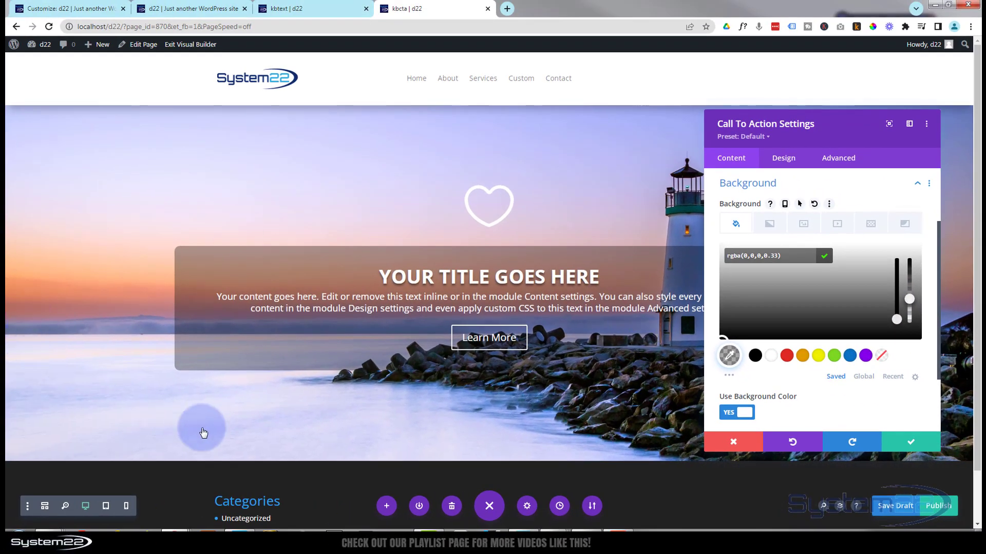
{"action": "left_click", "coordinate": [916, 442]}
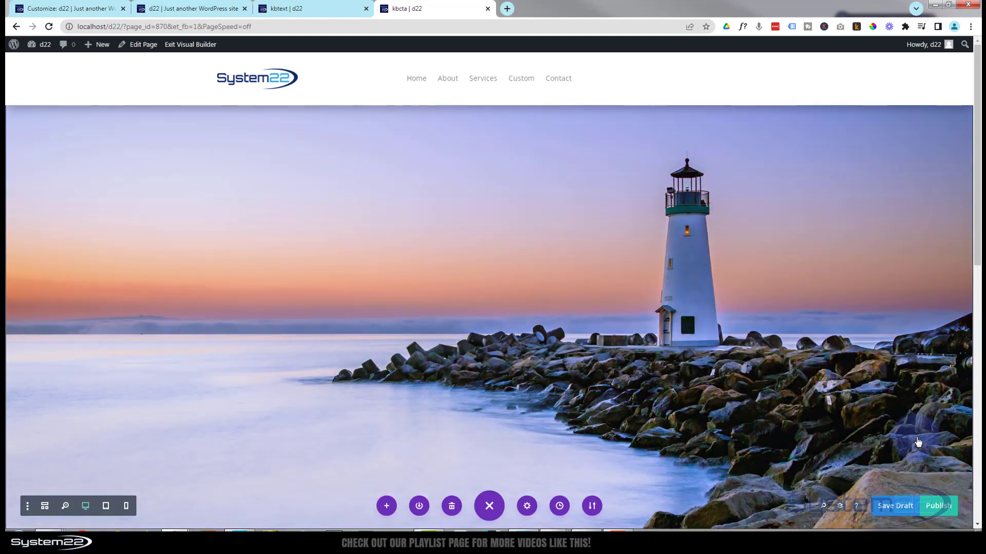
Step: Copy the class name kbimage from the Customizer's Additional CSS
{"action": "left_click", "coordinate": [46, 506]}
{"action": "left_click", "coordinate": [46, 507]}
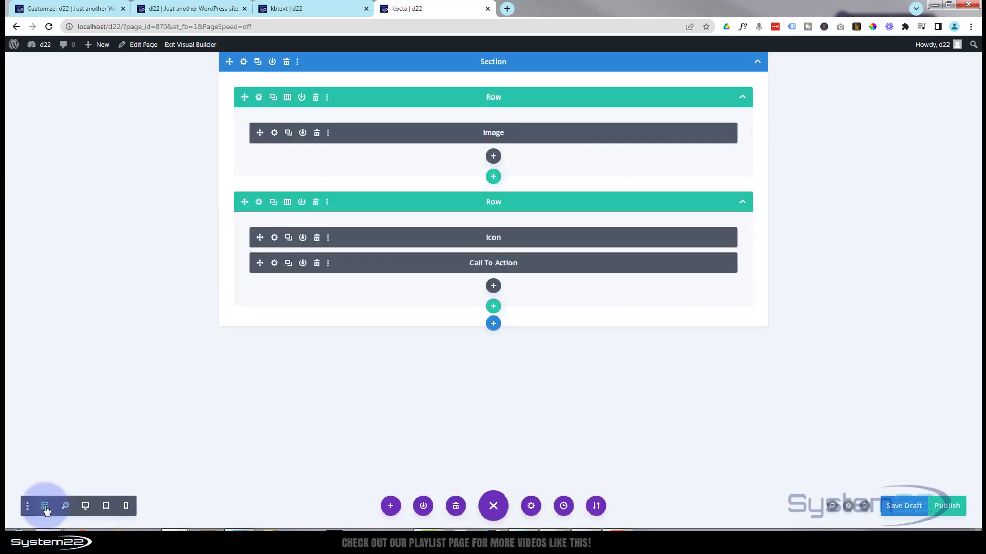
{"action": "left_click", "coordinate": [57, 7]}
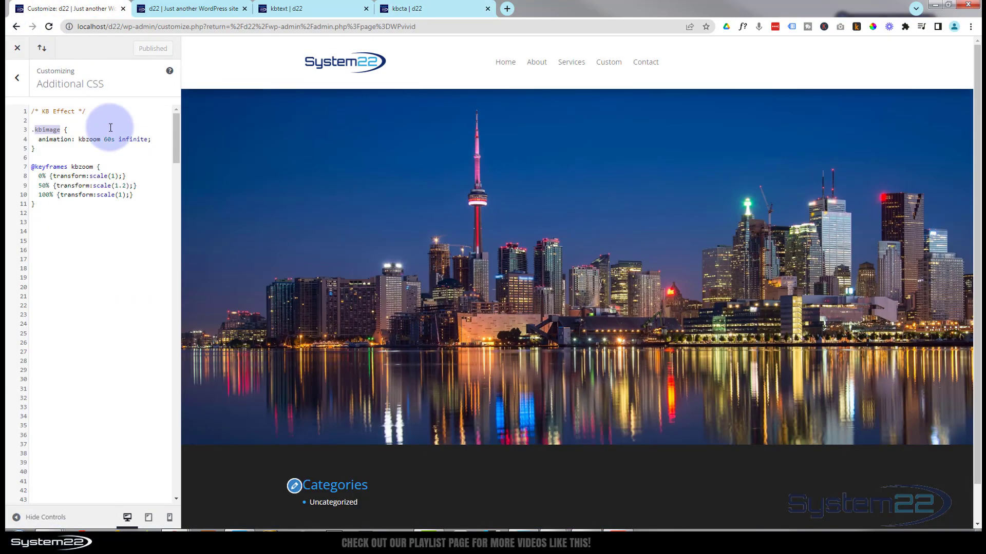
{"action": "double_click", "coordinate": [47, 130]}
{"action": "right_click", "coordinate": [47, 129]}
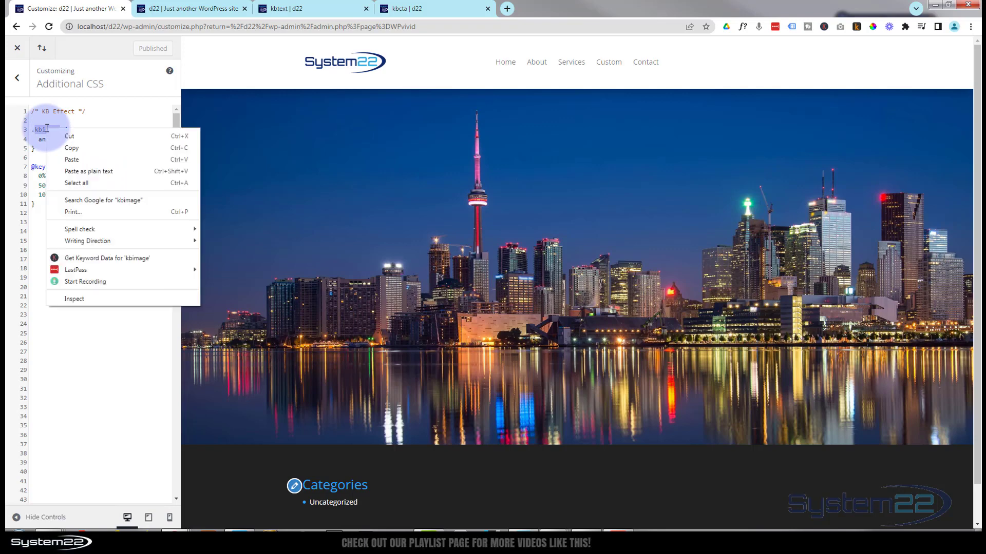
{"action": "left_click", "coordinate": [72, 148]}
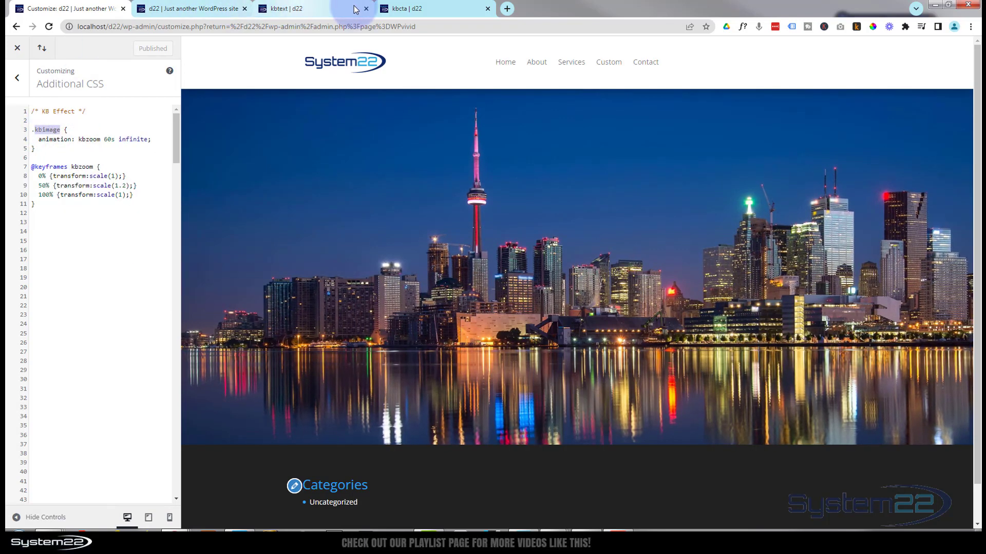
{"action": "left_click", "coordinate": [431, 9]}
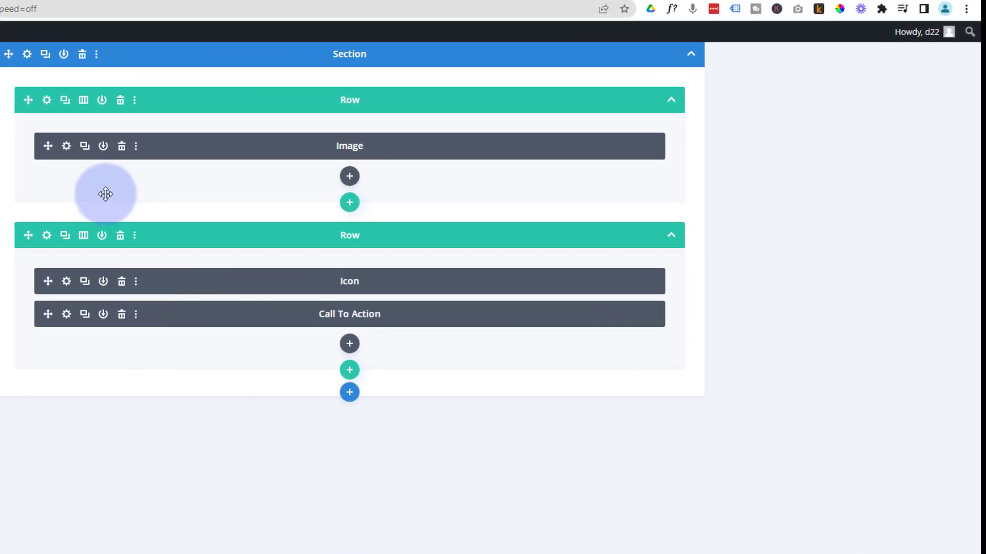
Step: Enter kbimage as the lighthouse Image module's CSS Class under Advanced settings
{"action": "left_click", "coordinate": [67, 146]}
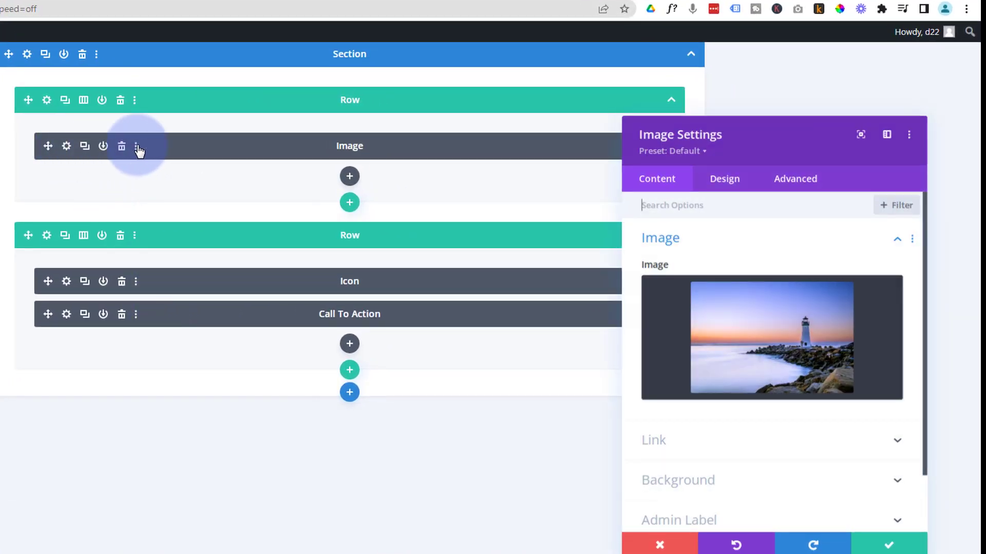
{"action": "left_click", "coordinate": [798, 187]}
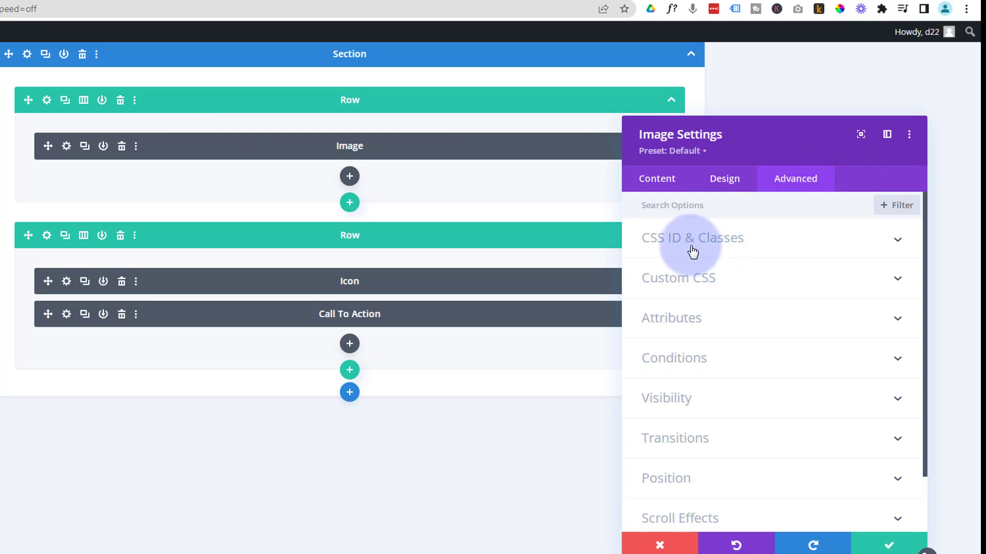
{"action": "left_click", "coordinate": [774, 247]}
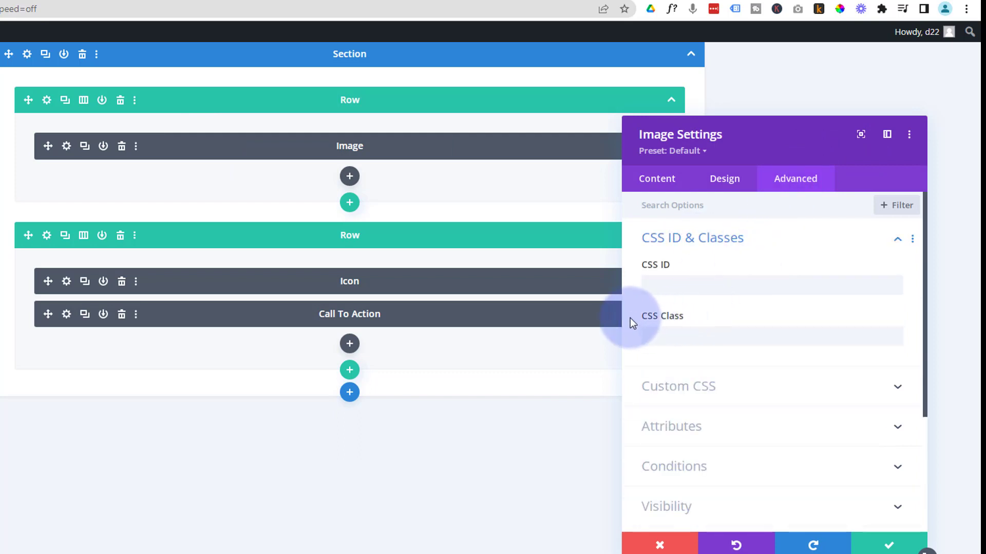
{"action": "left_click", "coordinate": [649, 336]}
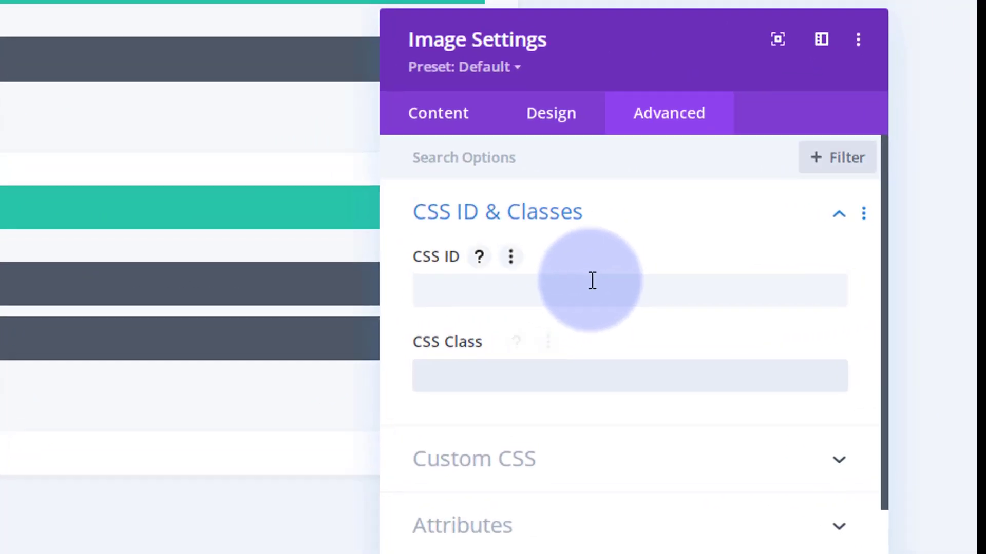
{"action": "type", "text": "kbimage"}
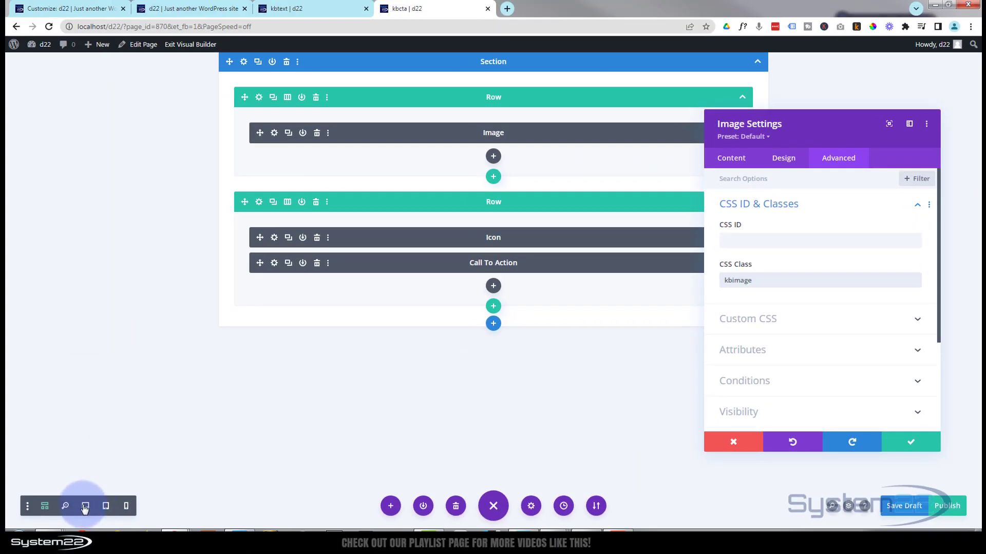
Step: Save the image settings, publish the kbcta page and exit to its live view
{"action": "left_click", "coordinate": [85, 507]}
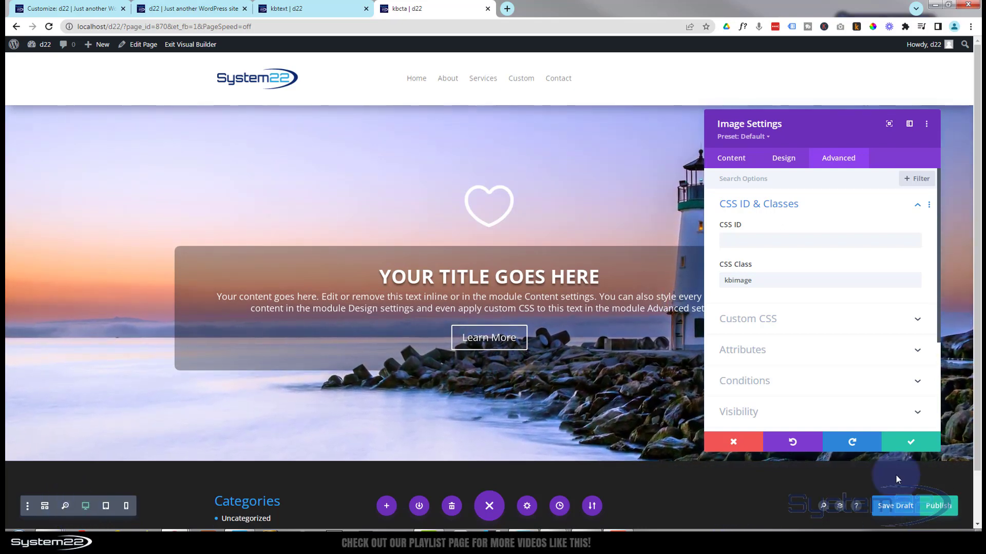
{"action": "left_click", "coordinate": [910, 444]}
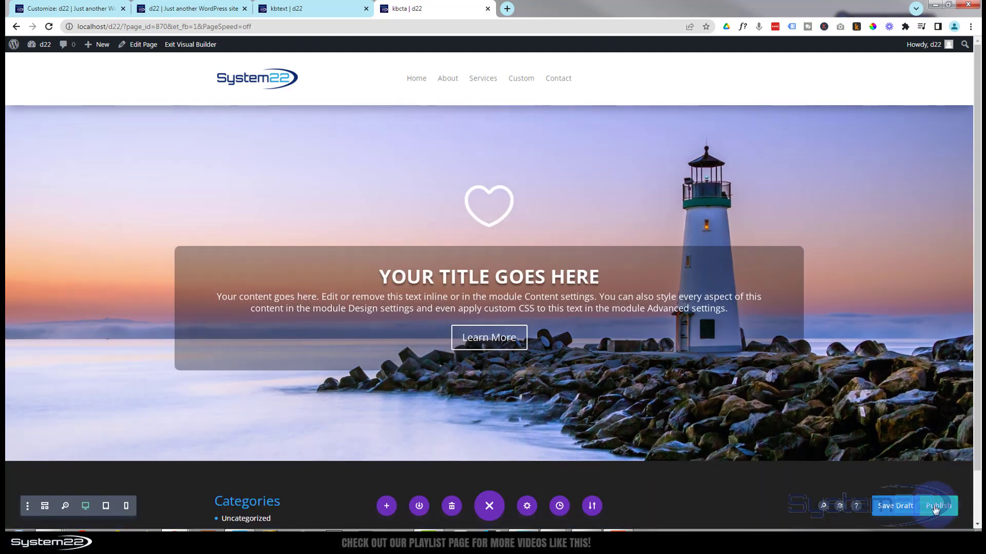
{"action": "left_click", "coordinate": [937, 507]}
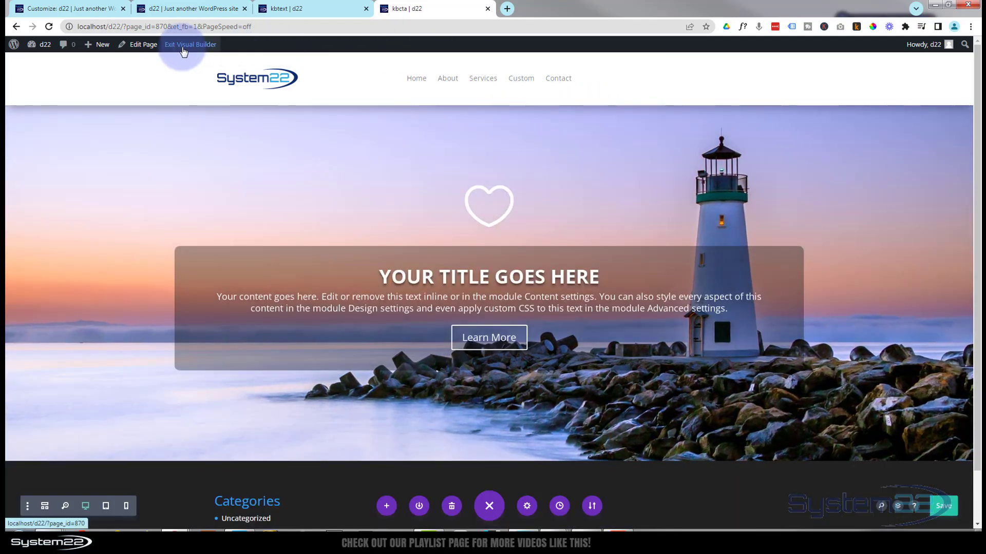
{"action": "left_click", "coordinate": [184, 49]}
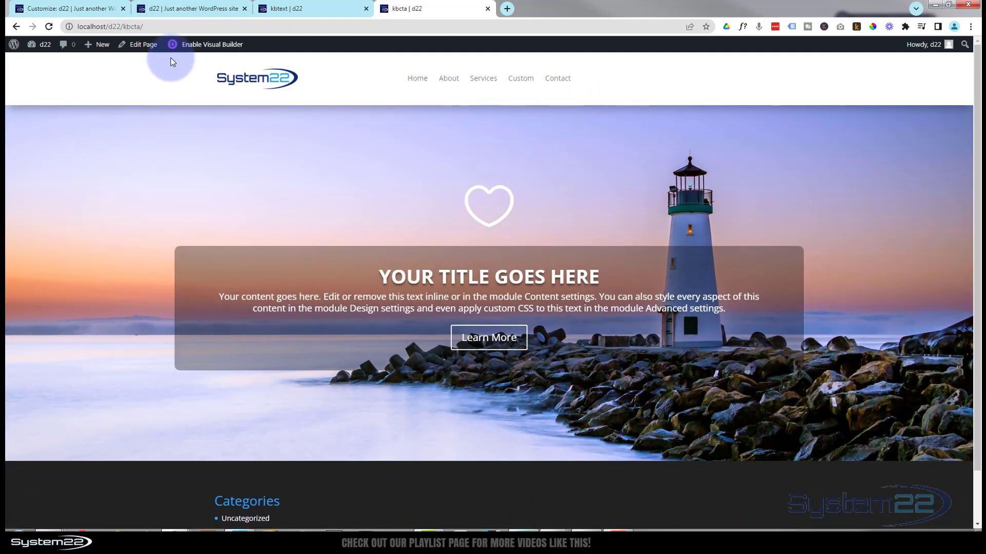